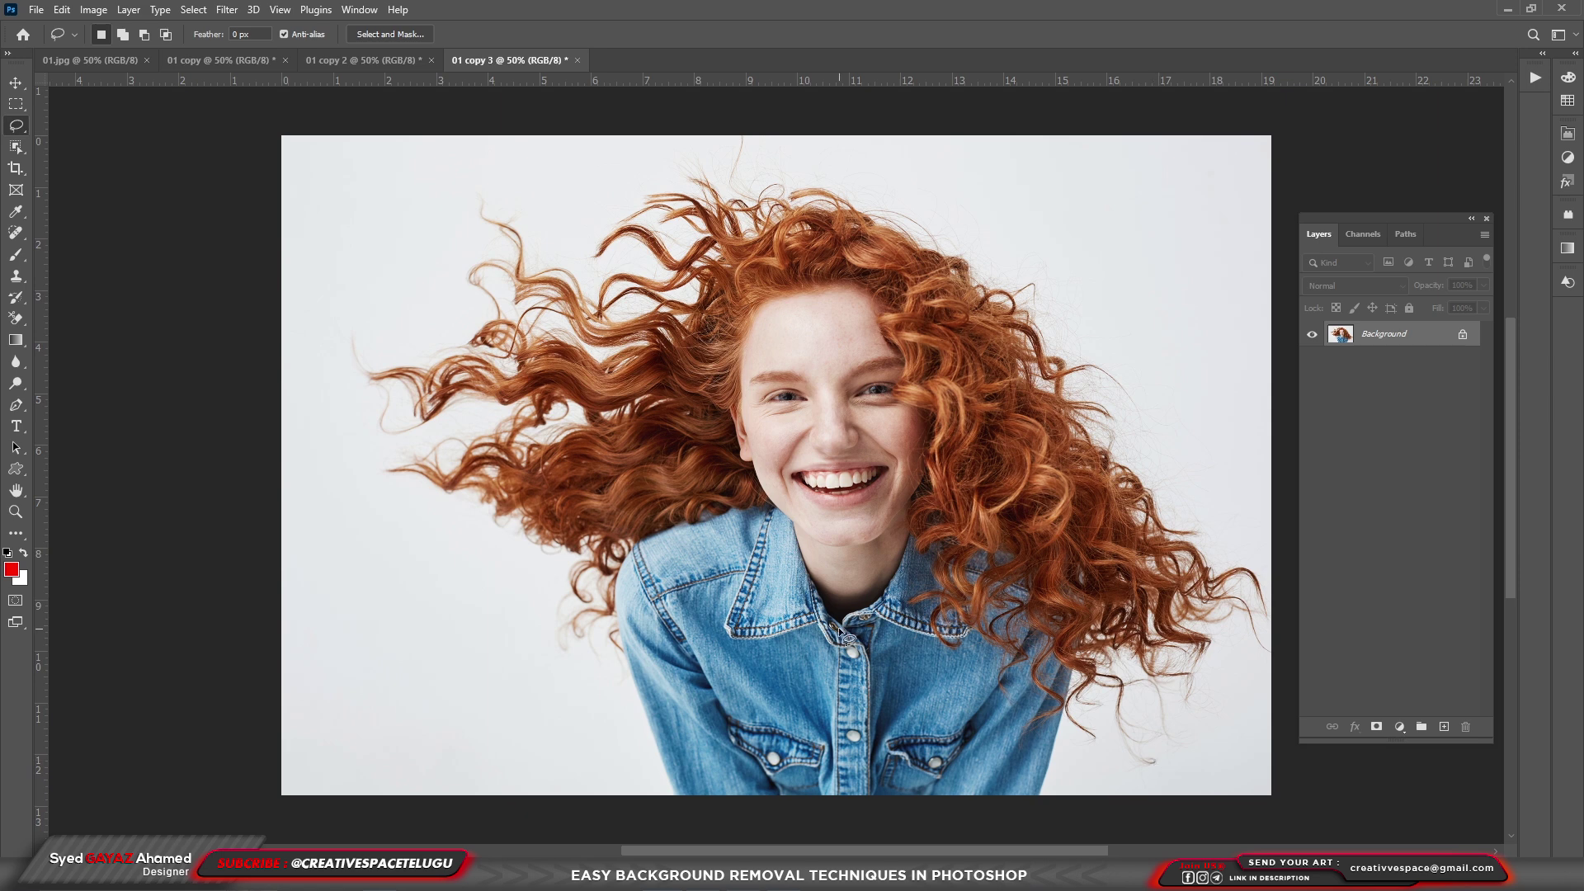
- Select the woman in 01 copy 3, including her hair, using the Object Selection tool in Rectangle mode
{"action": "key", "text": "v"}
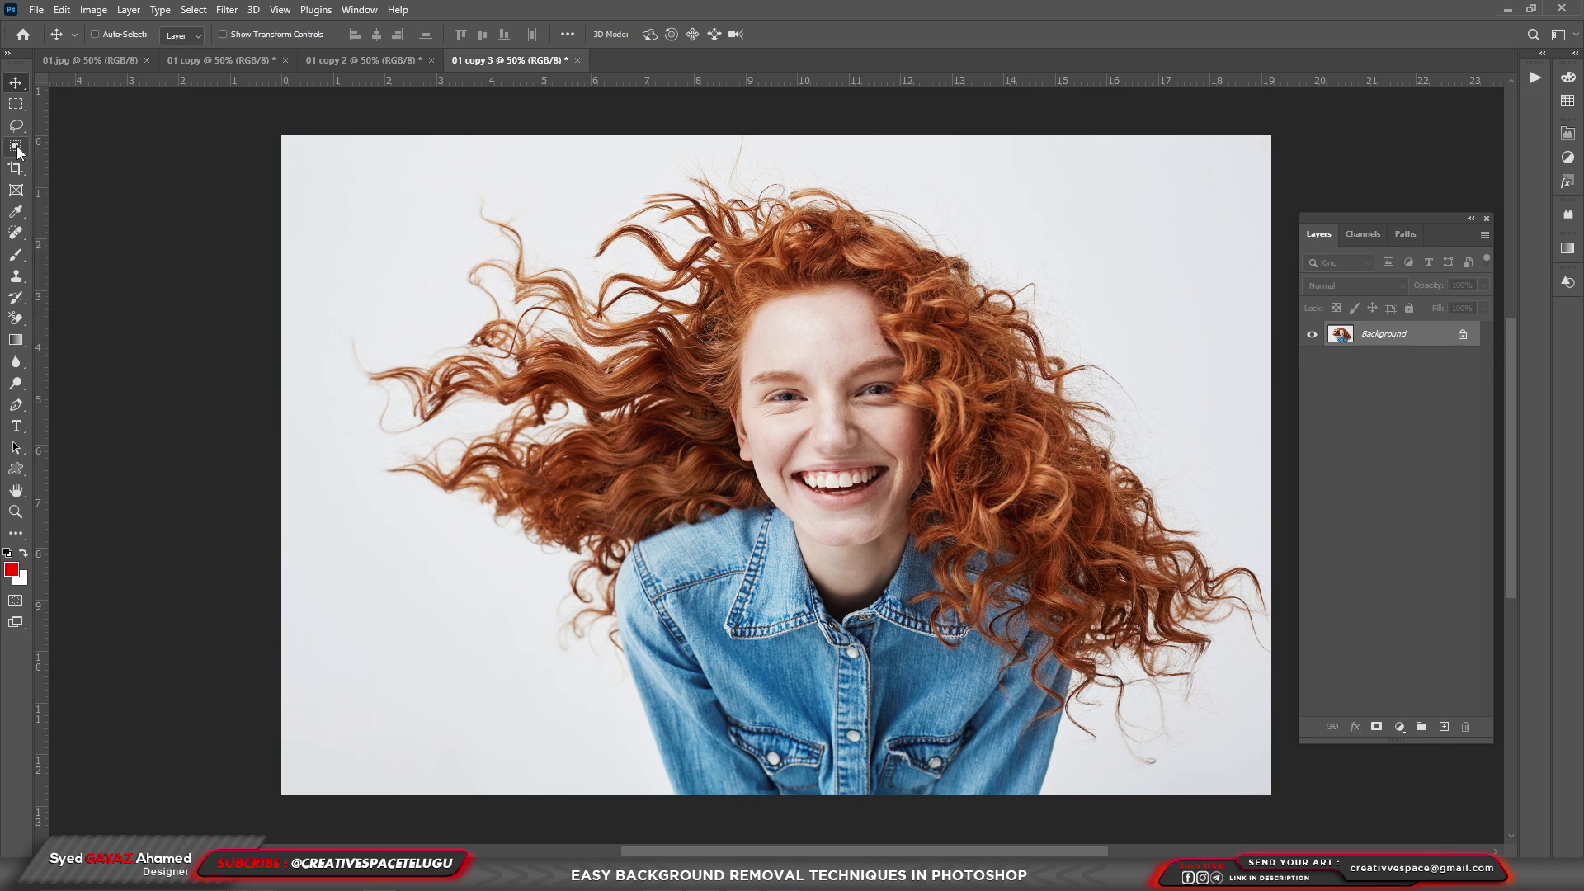
{"action": "left_click_drag", "start_coordinate": [621, 239], "coordinate": [1023, 625]}
{"action": "left_click_drag", "start_coordinate": [1248, 778], "coordinate": [1477, 809]}
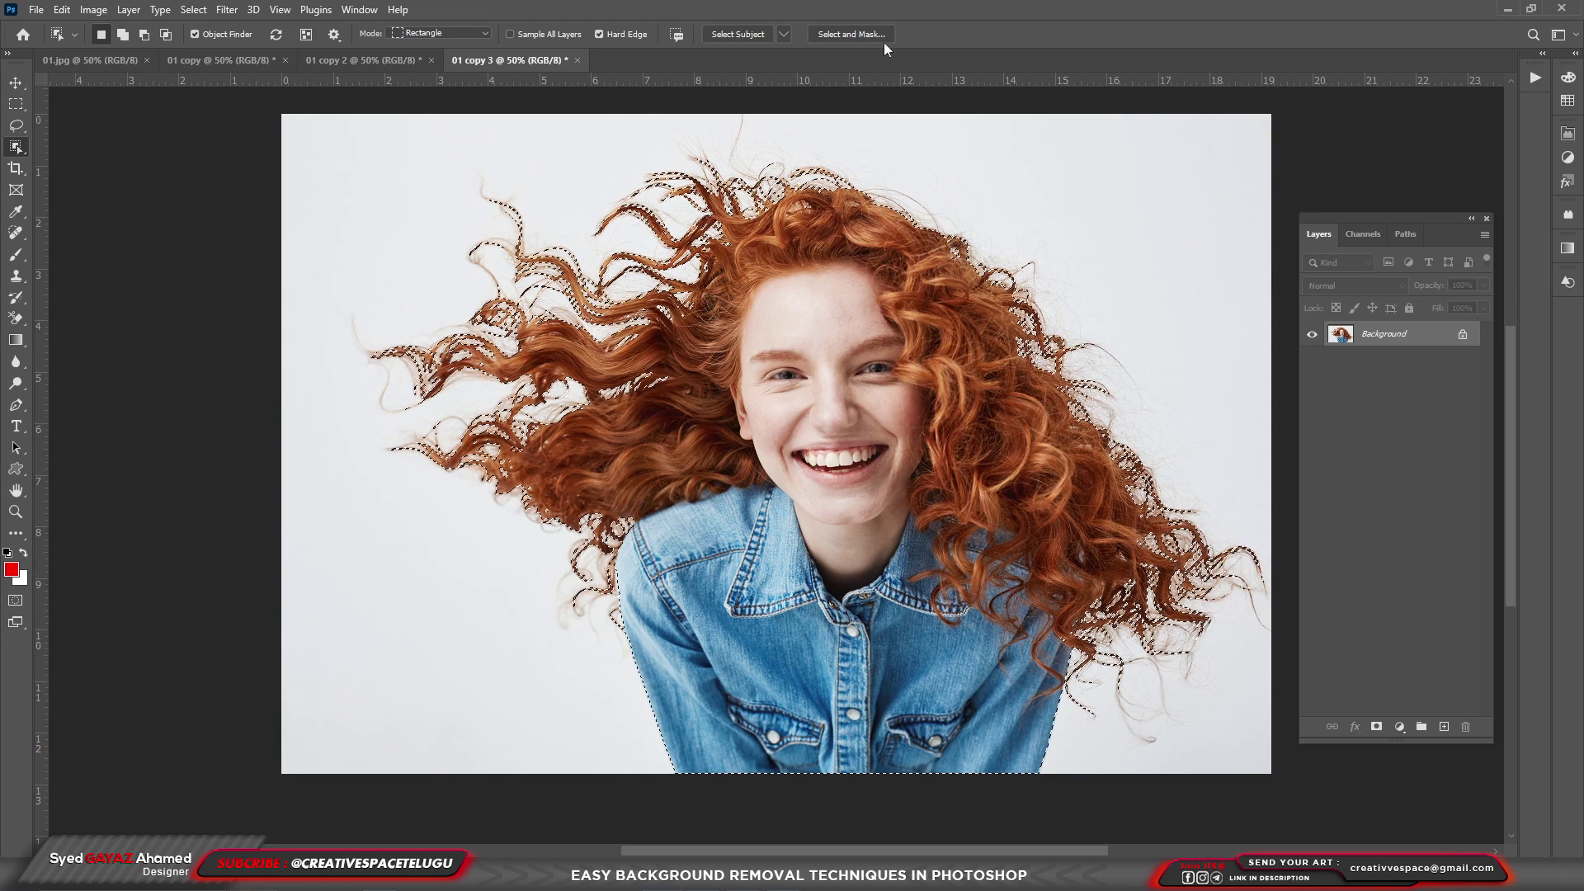
- Open the selection in the Select and Mask workspace and preview it in the Black & White view
{"action": "left_click", "coordinate": [858, 37]}
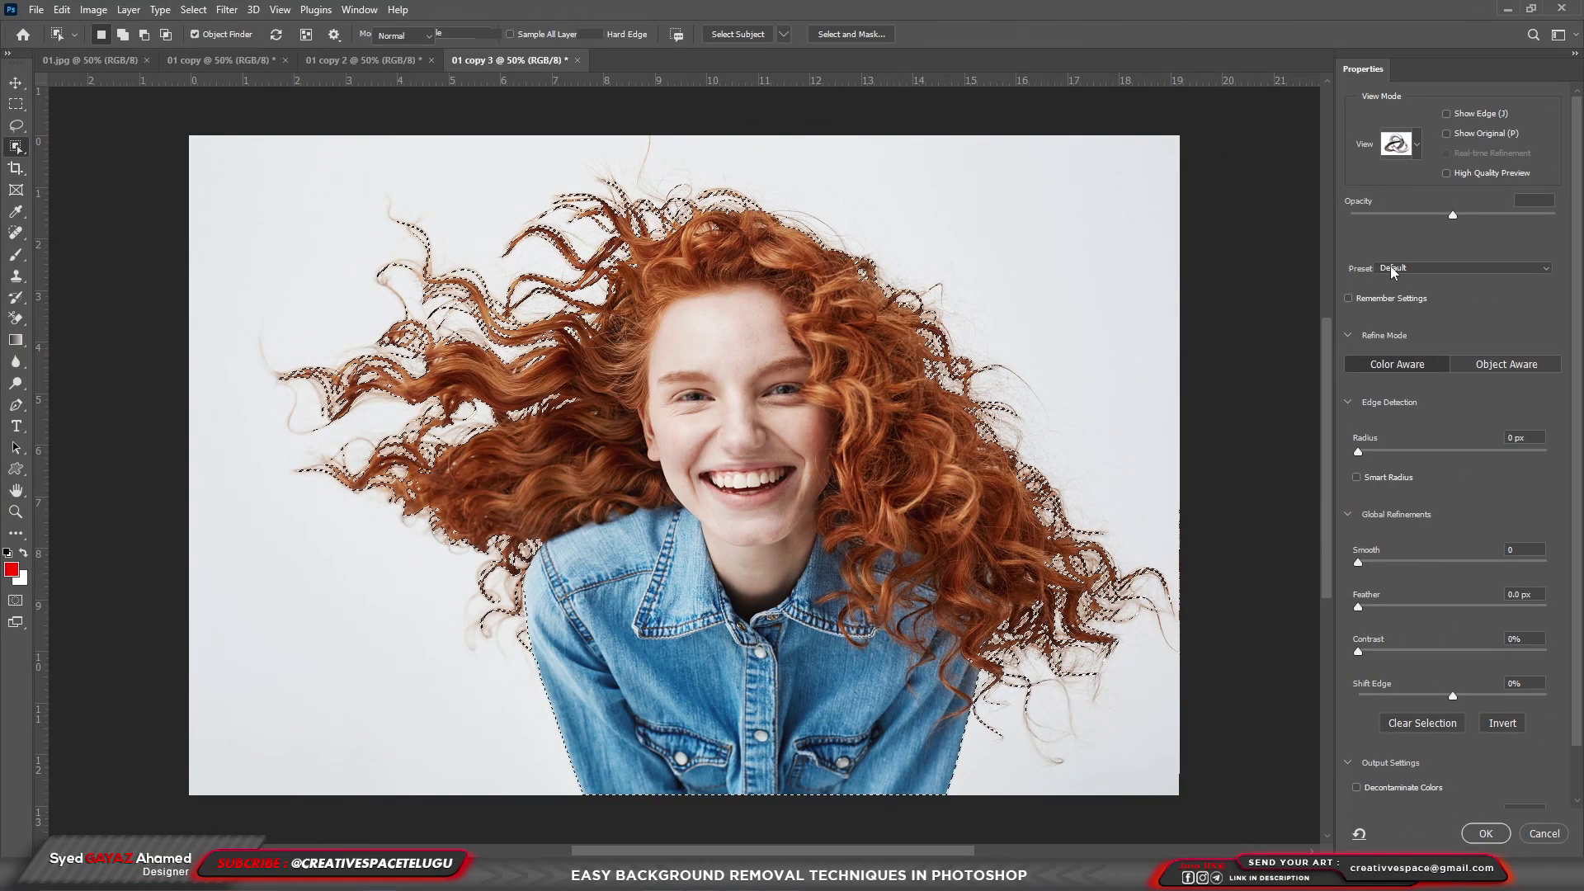
{"action": "left_click", "coordinate": [1416, 149]}
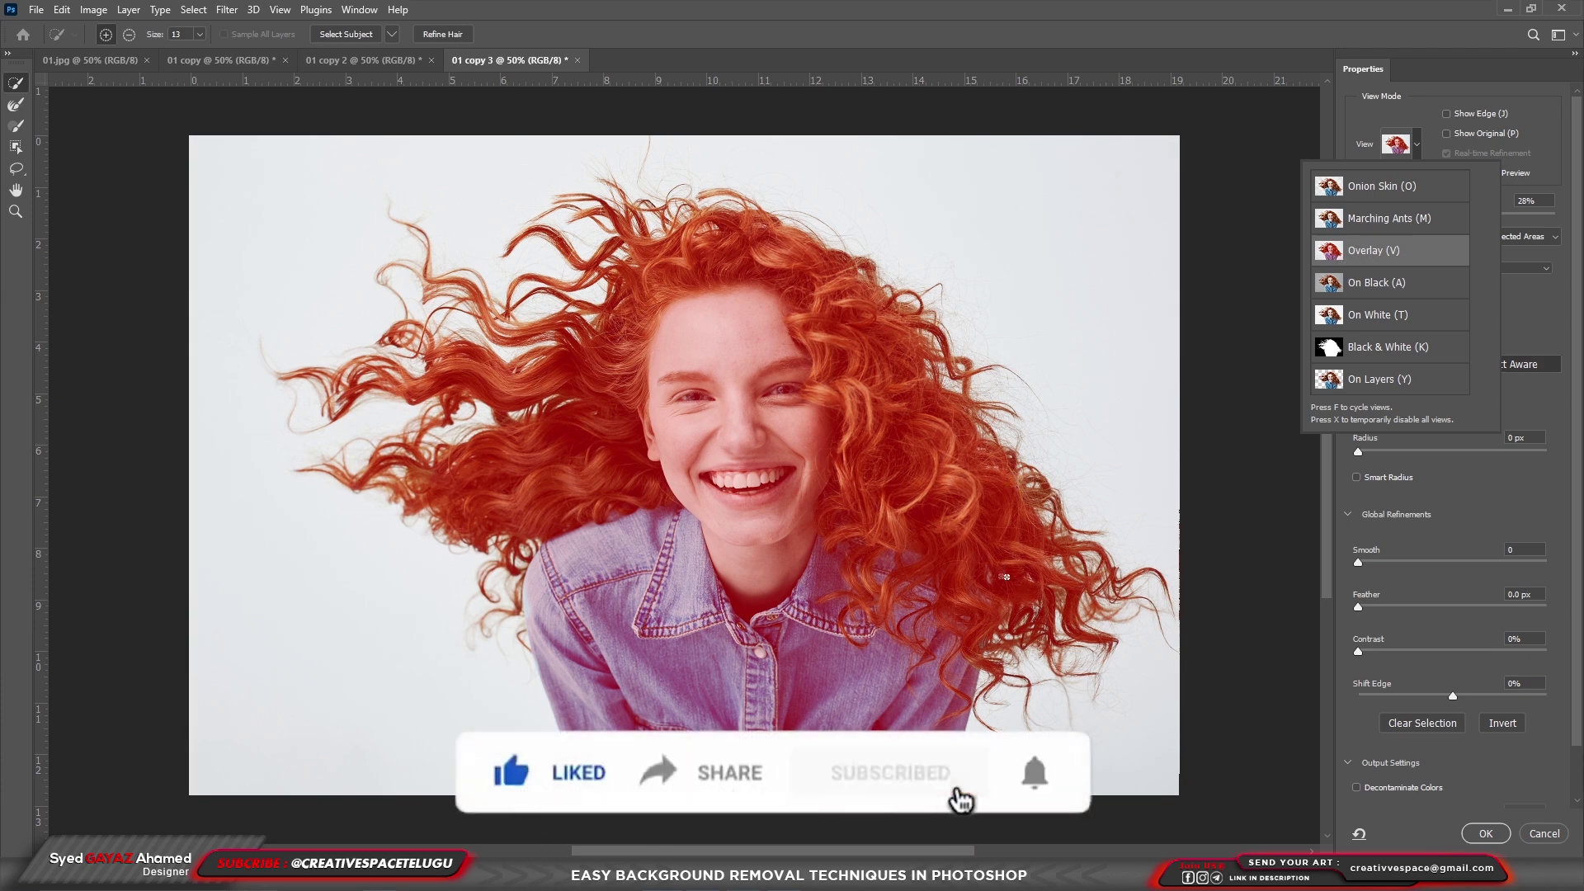
{"action": "left_click", "coordinate": [1371, 350]}
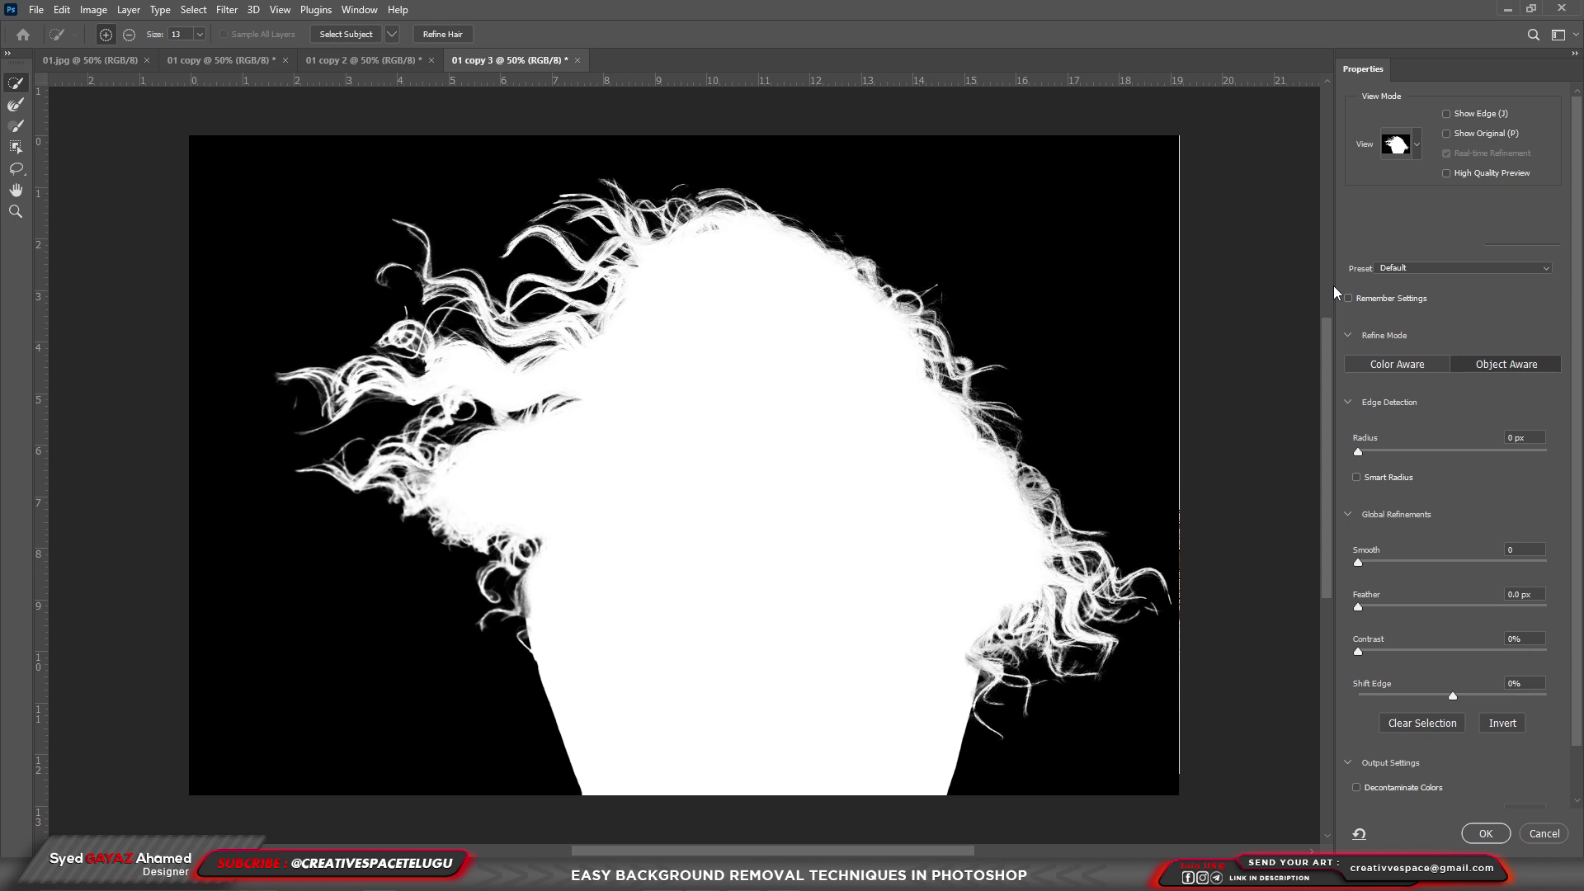
- Turn on Smart Radius for the edge detection and switch the selection preview to the Overlay view
{"action": "left_click", "coordinate": [1354, 478]}
{"action": "scroll", "coordinate": [1359, 784], "scroll_direction": "down", "scroll_amount": 1}
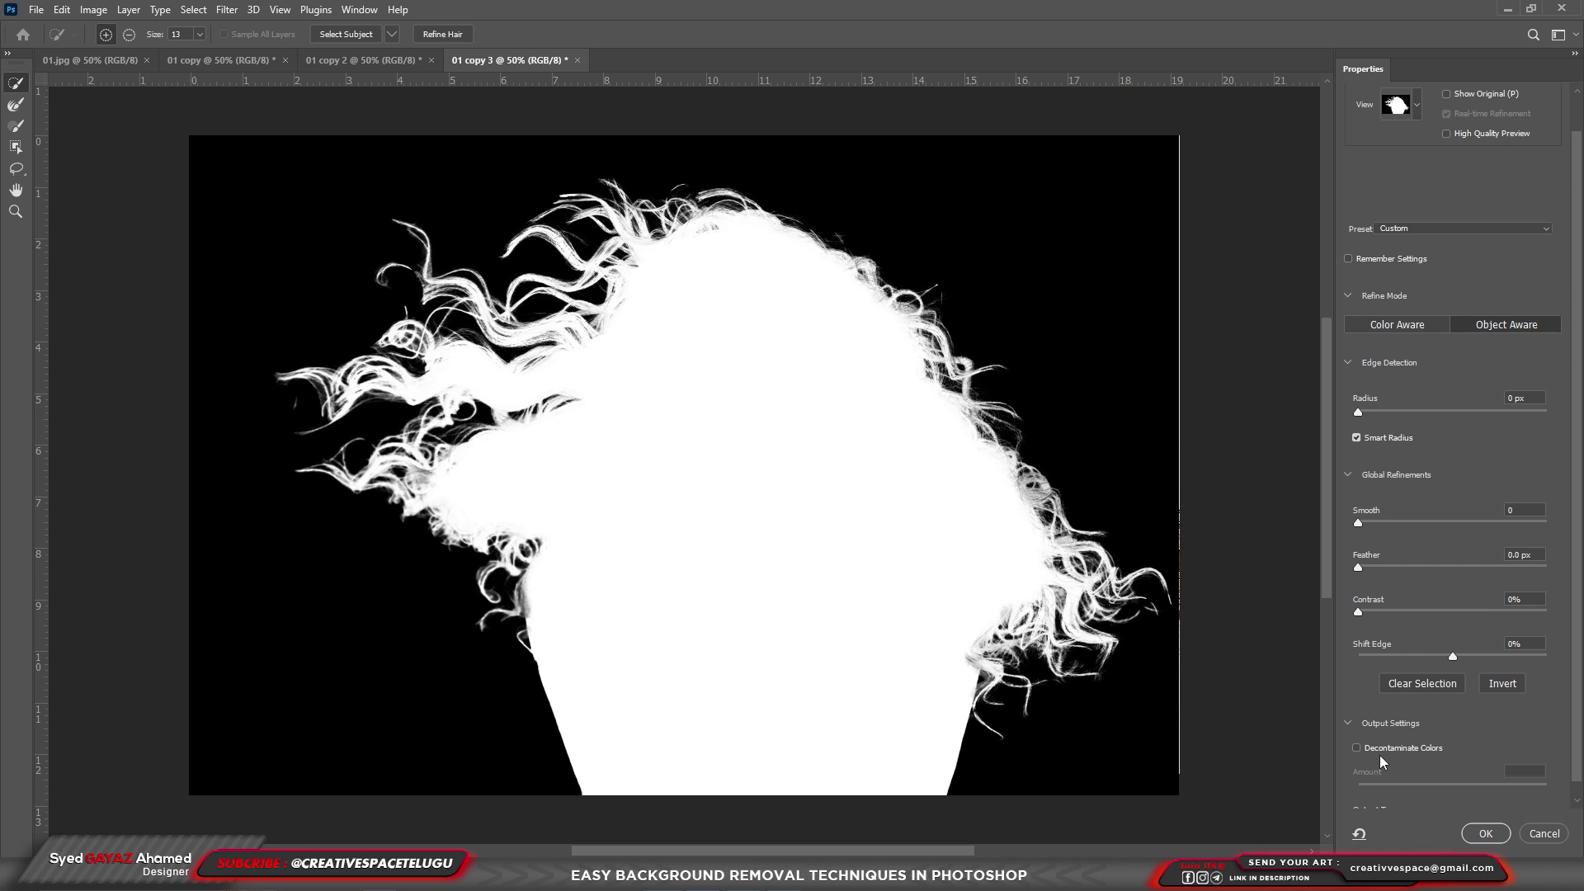
{"action": "left_click", "coordinate": [1416, 112]}
{"action": "left_click", "coordinate": [1368, 213]}
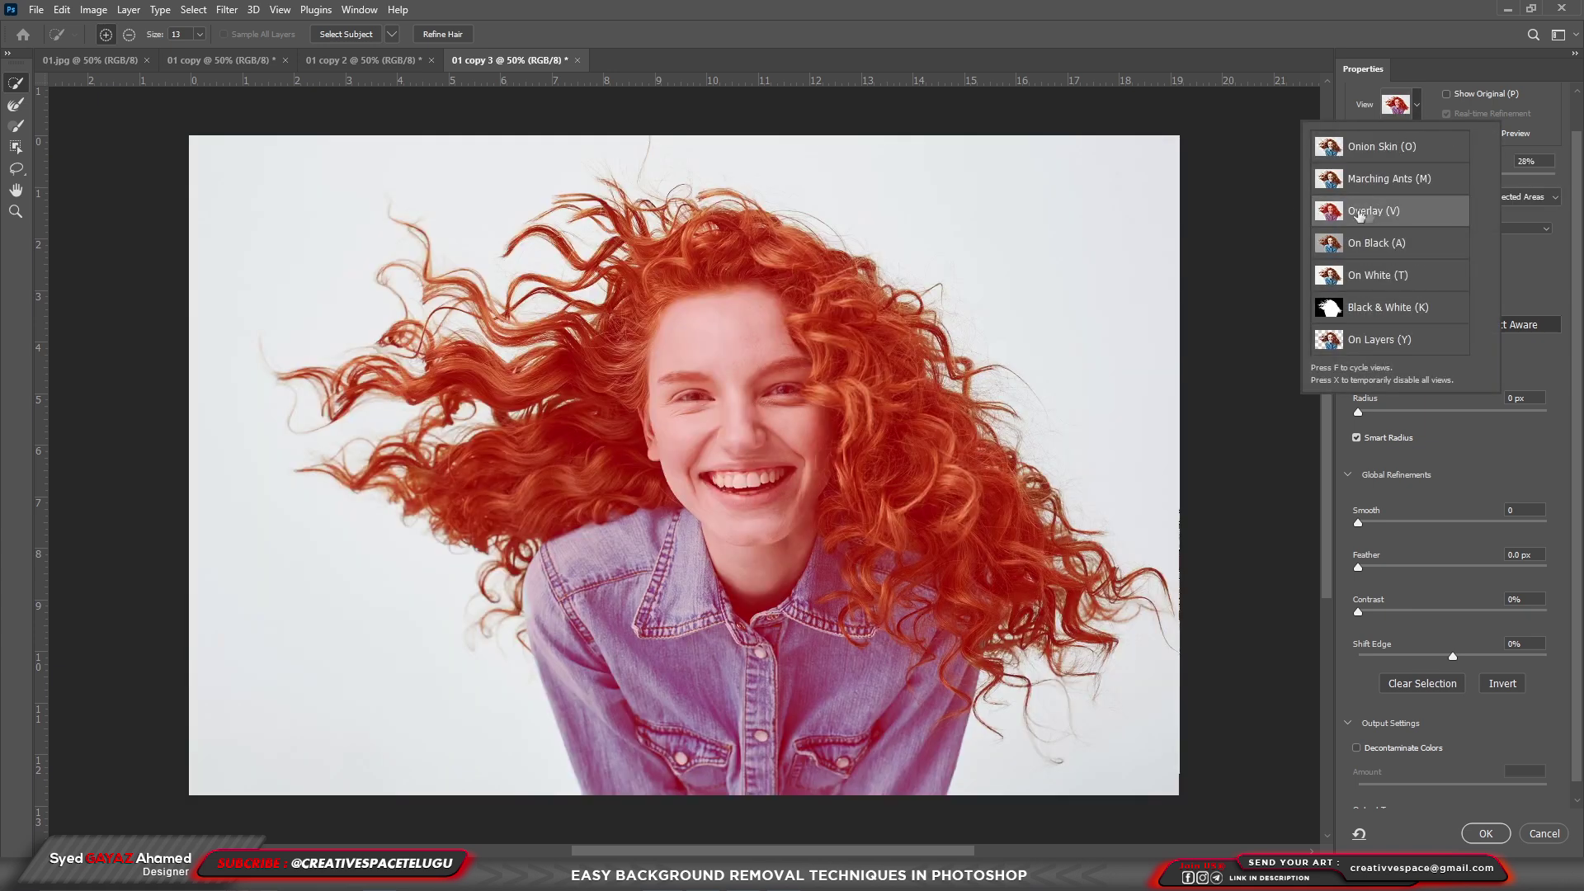
- Enable Decontaminate Colors at 100% and output the refined selection as a new layer with a layer mask
{"action": "left_click", "coordinate": [1358, 746]}
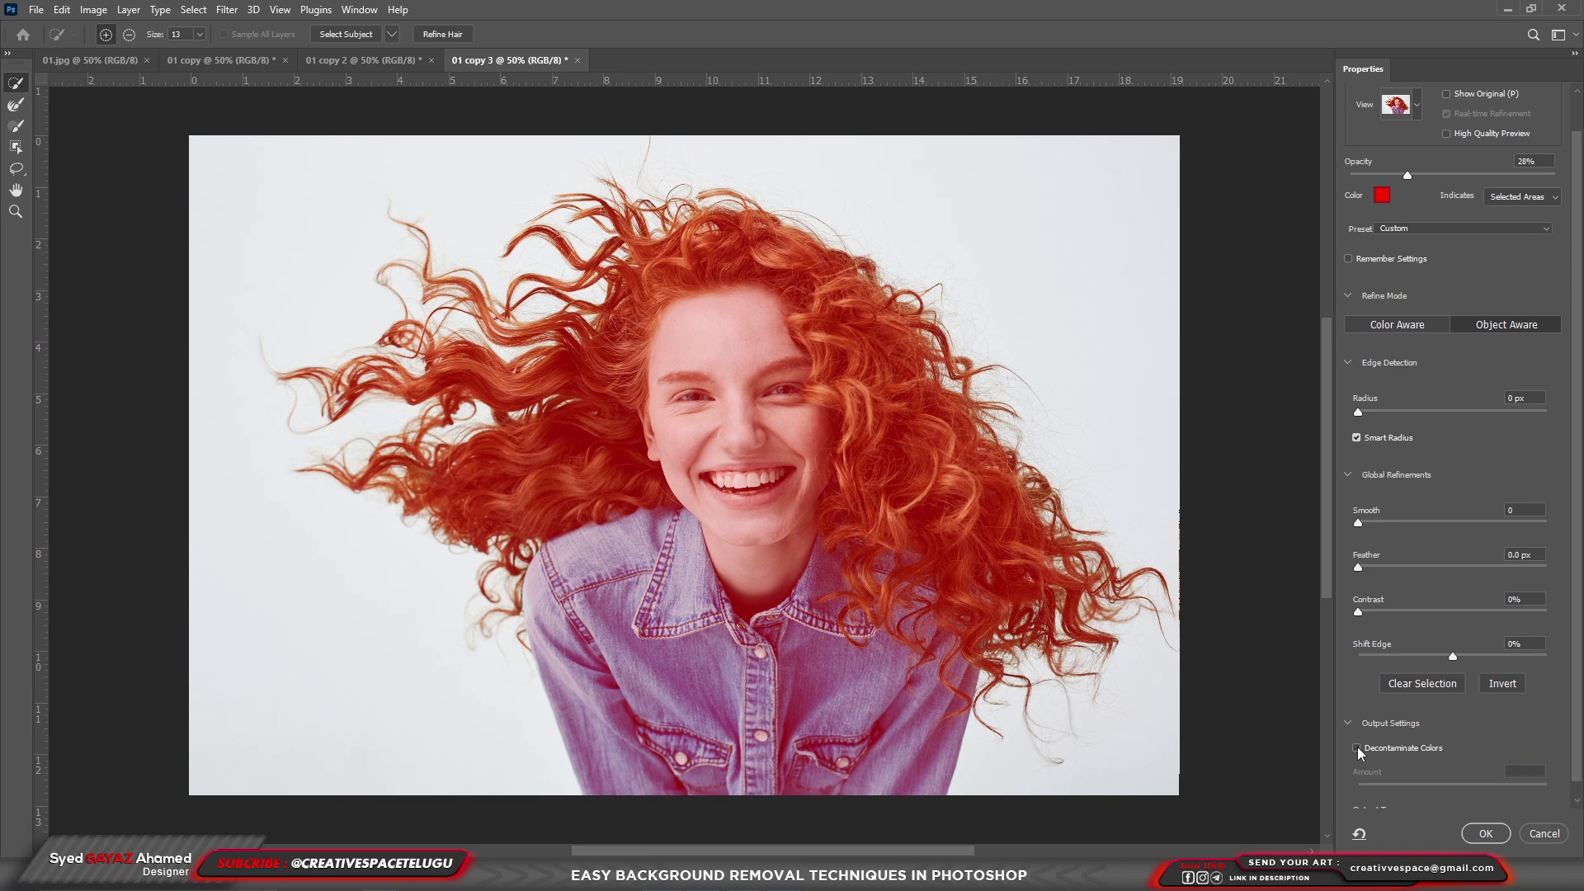
{"action": "key", "text": "ctrl+plus"}
{"action": "key", "text": "ctrl+plus"}
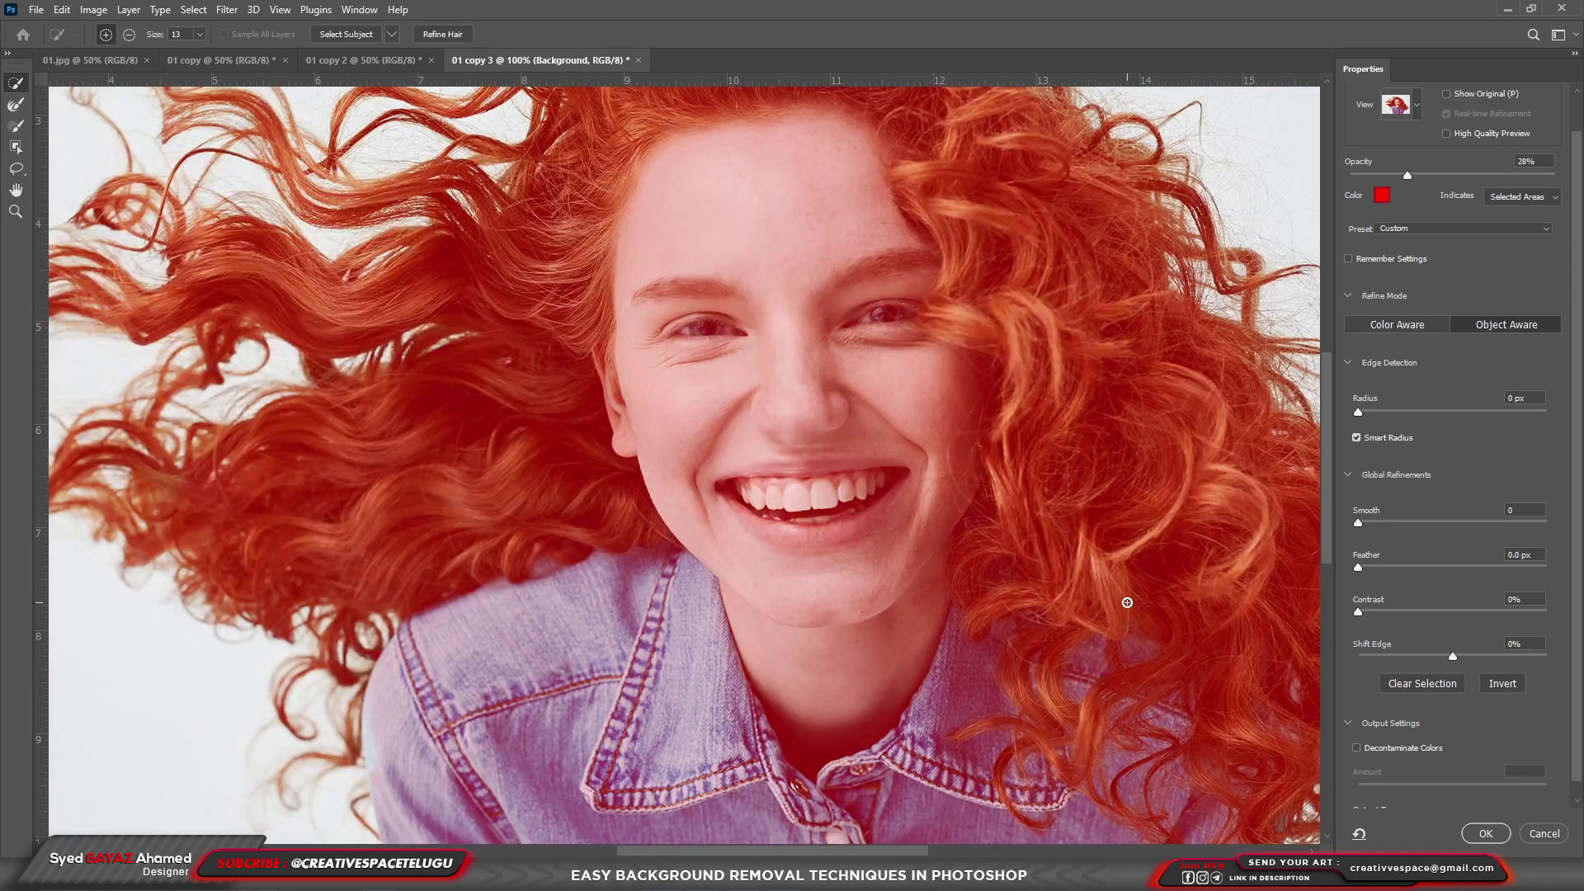
{"action": "left_click_drag", "start_coordinate": [1136, 592], "coordinate": [867, 573]}
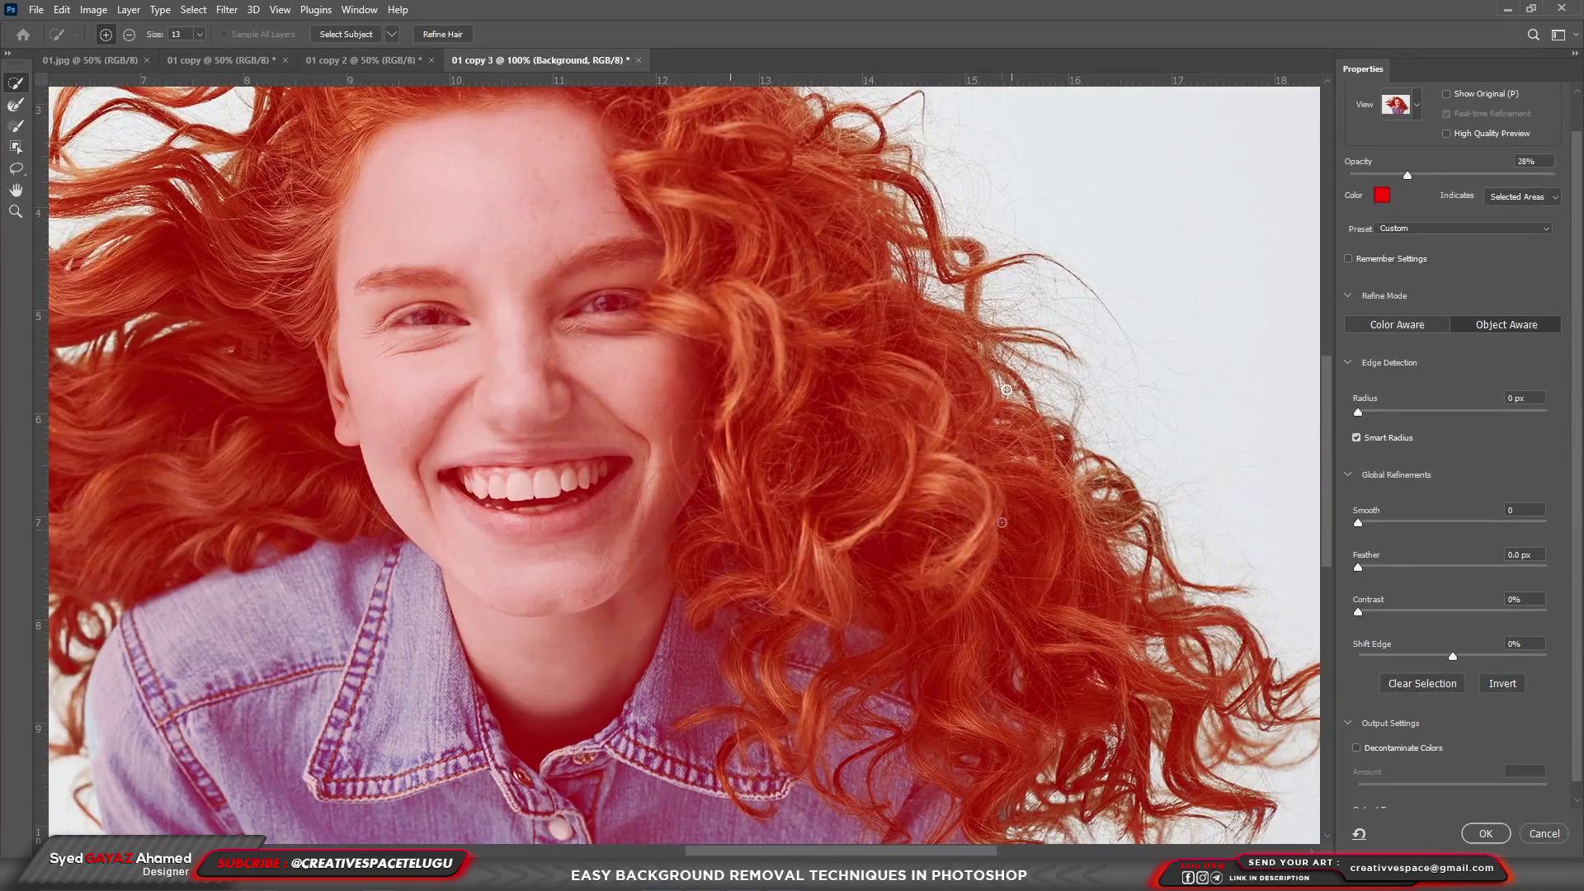
{"action": "left_click", "coordinate": [1357, 748]}
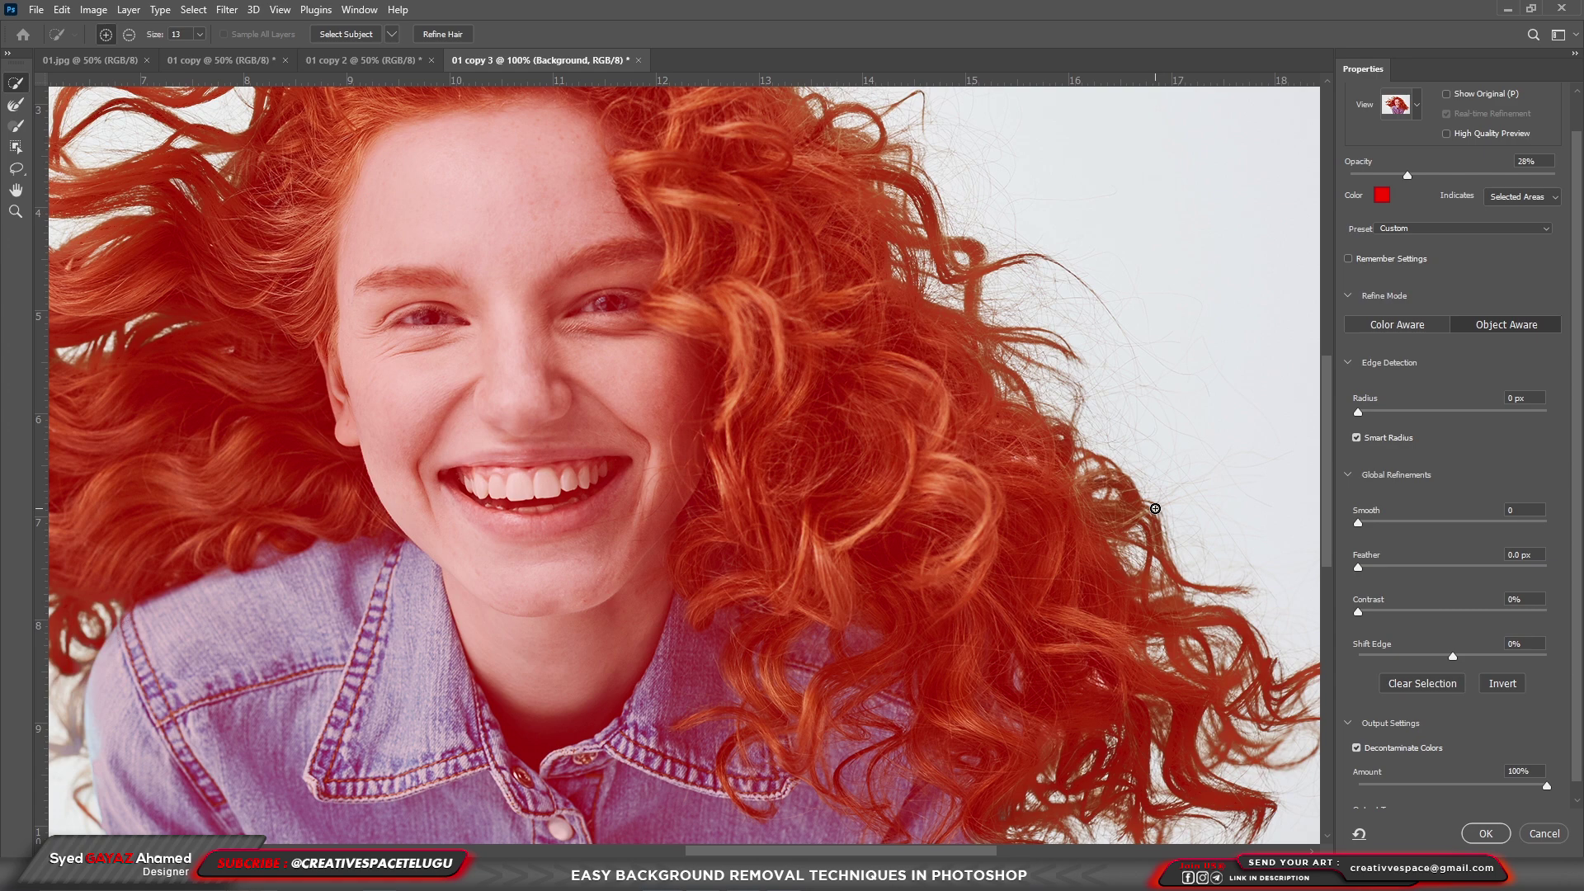
{"action": "left_click", "coordinate": [1489, 834]}
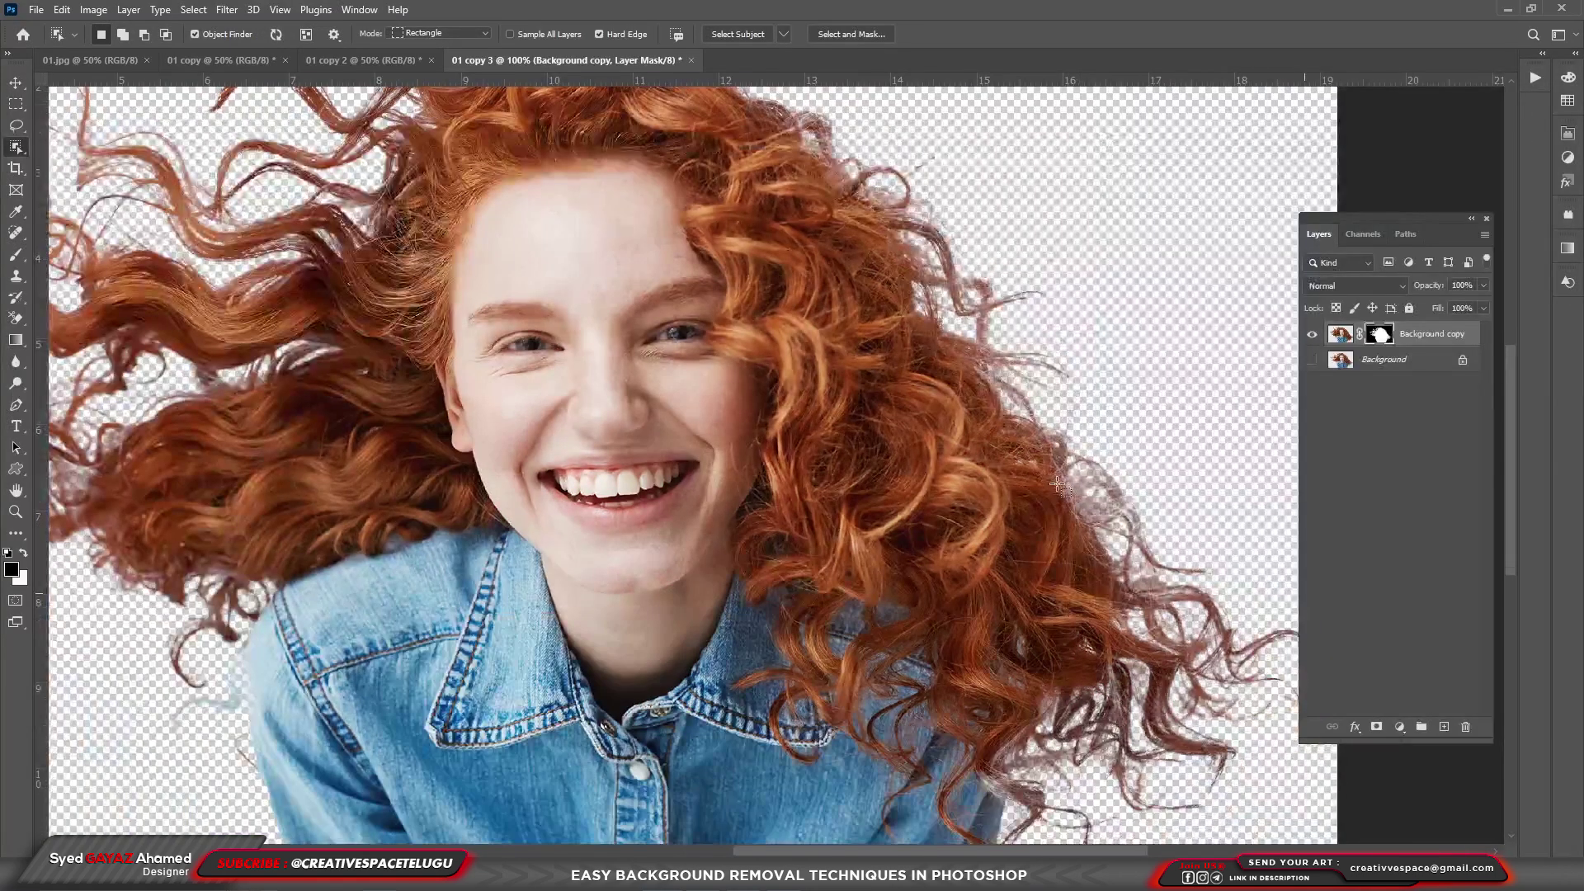
- Add a green (#517602) Solid Color fill layer directly above the Background layer, behind the masked cutout
{"action": "left_click", "coordinate": [1386, 363]}
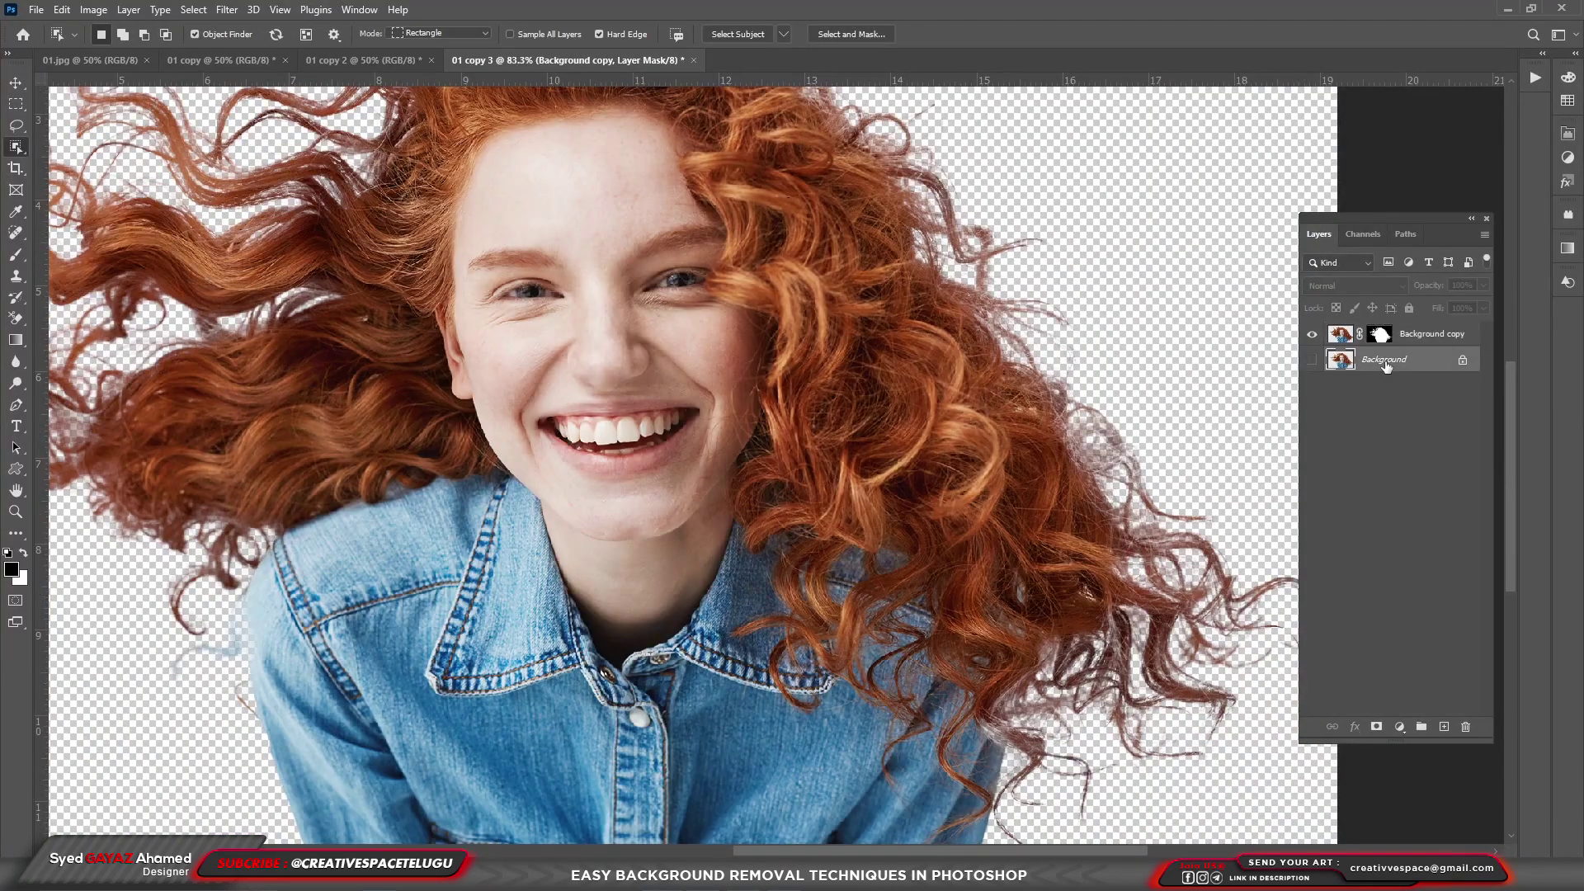
{"action": "left_click", "coordinate": [1399, 726]}
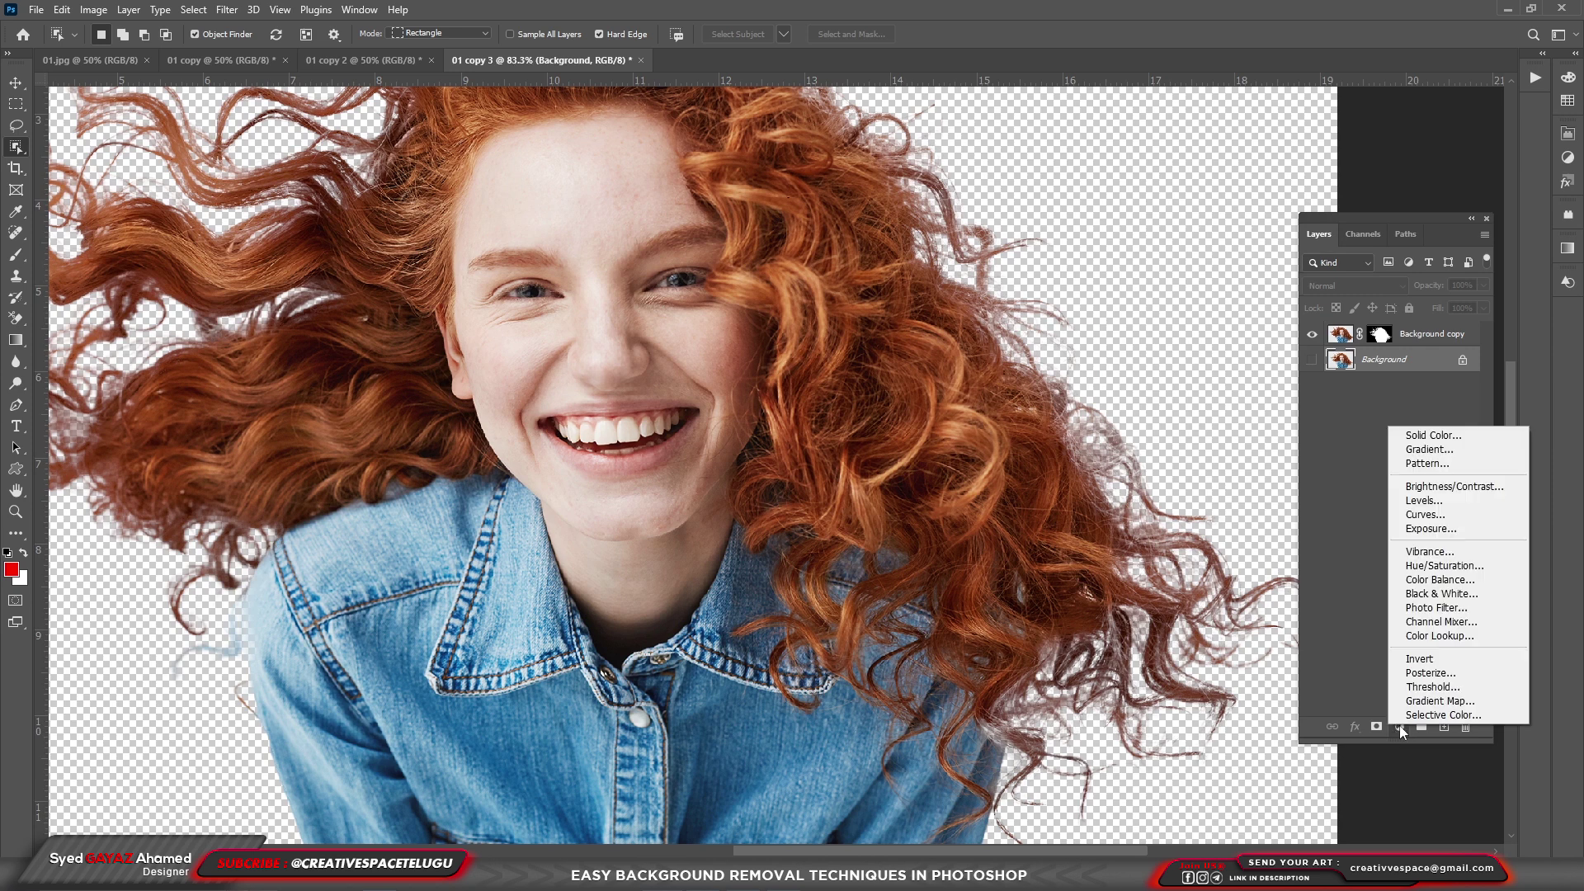
{"action": "left_click", "coordinate": [1433, 435]}
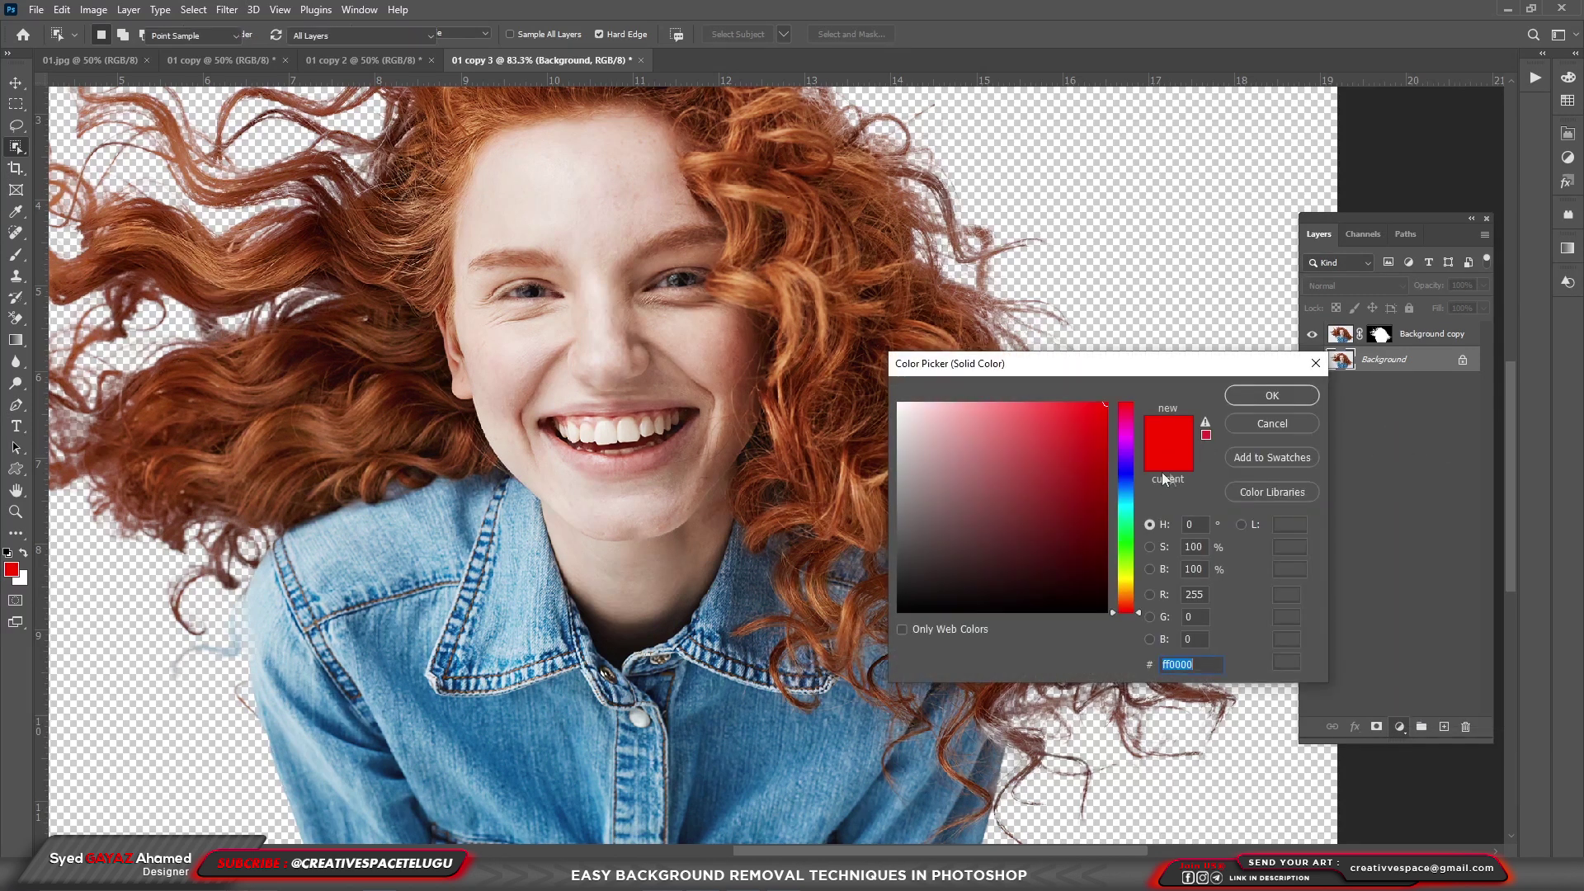
{"action": "left_click_drag", "start_coordinate": [1139, 553], "coordinate": [1139, 566]}
{"action": "left_click", "coordinate": [1103, 514]}
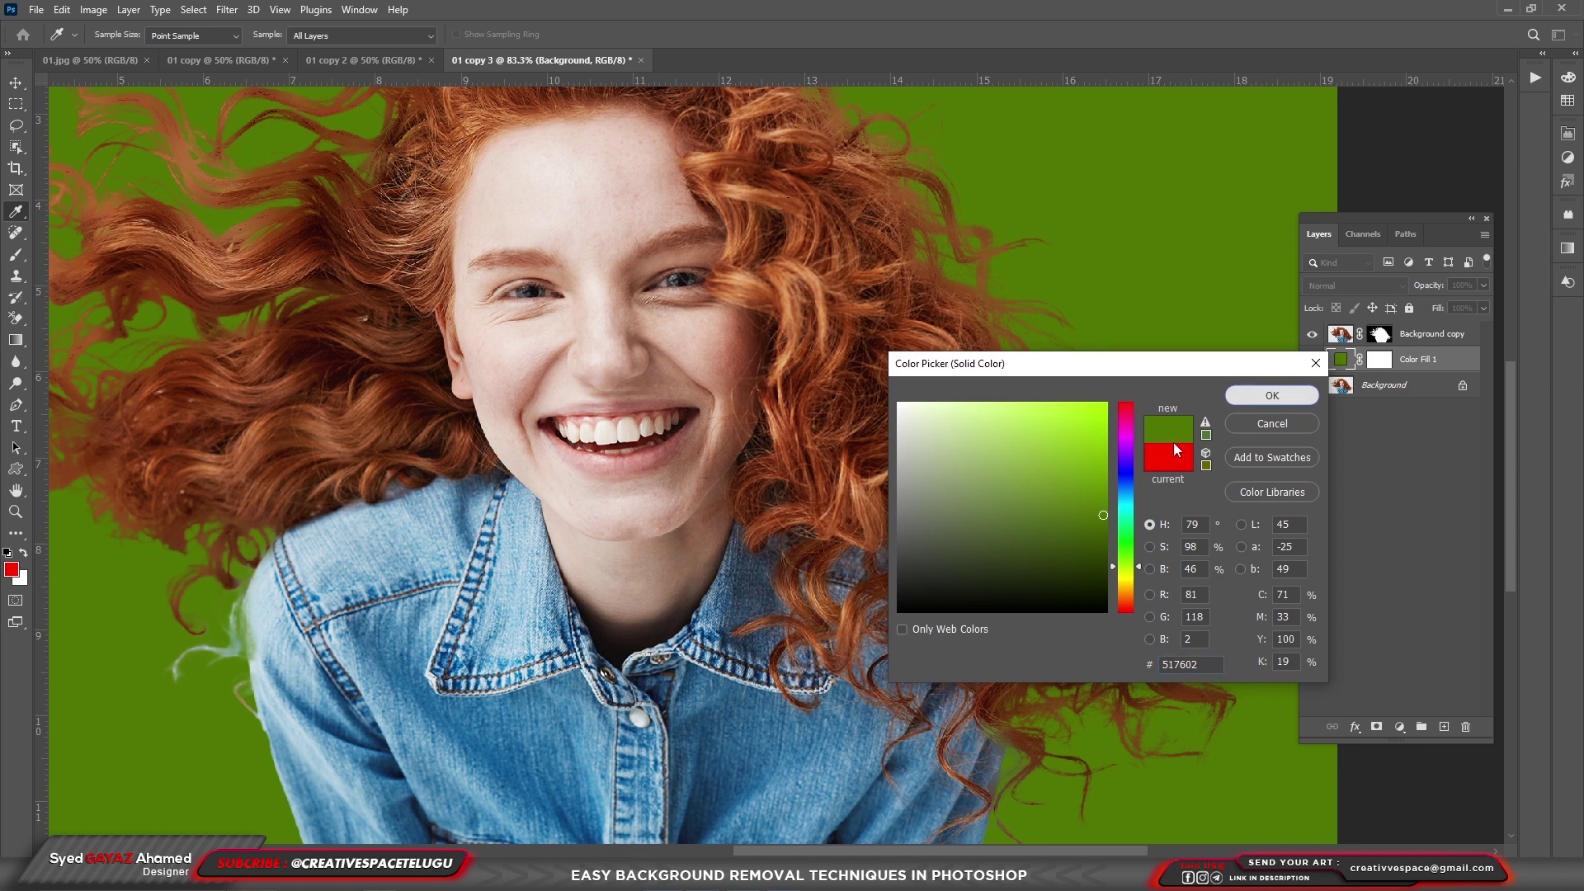
{"action": "key", "text": "Return"}
{"action": "key", "text": "w"}
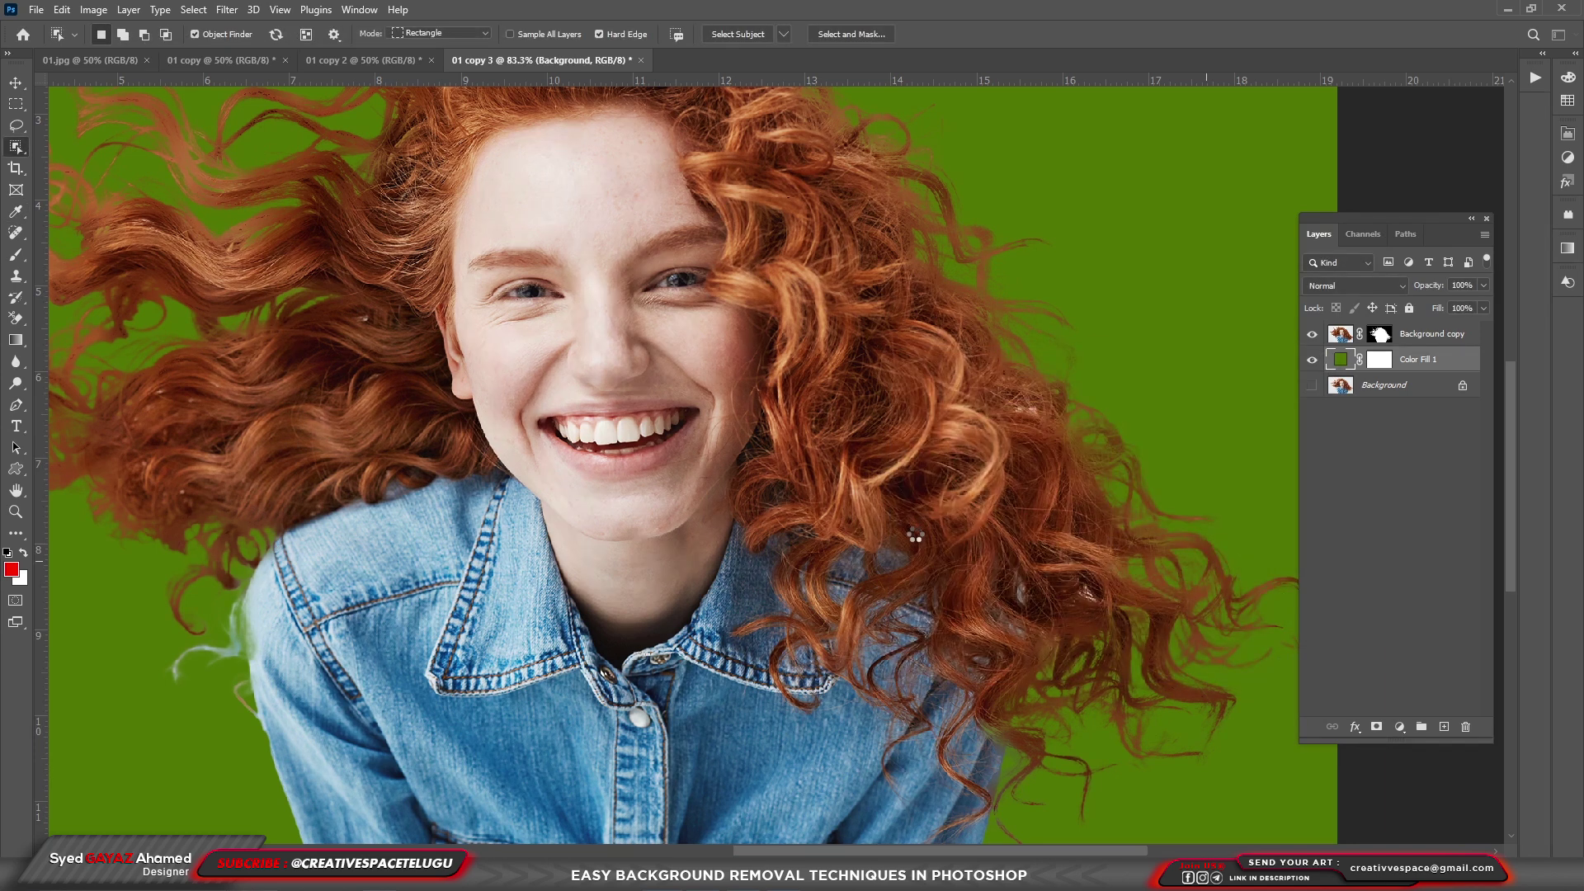
- Close 01 copy 3 and select the woman in 01 copy 2 using the Object Selection tool in Lasso mode
{"action": "scroll", "coordinate": [912, 535], "scroll_direction": "down", "scroll_amount": 3}
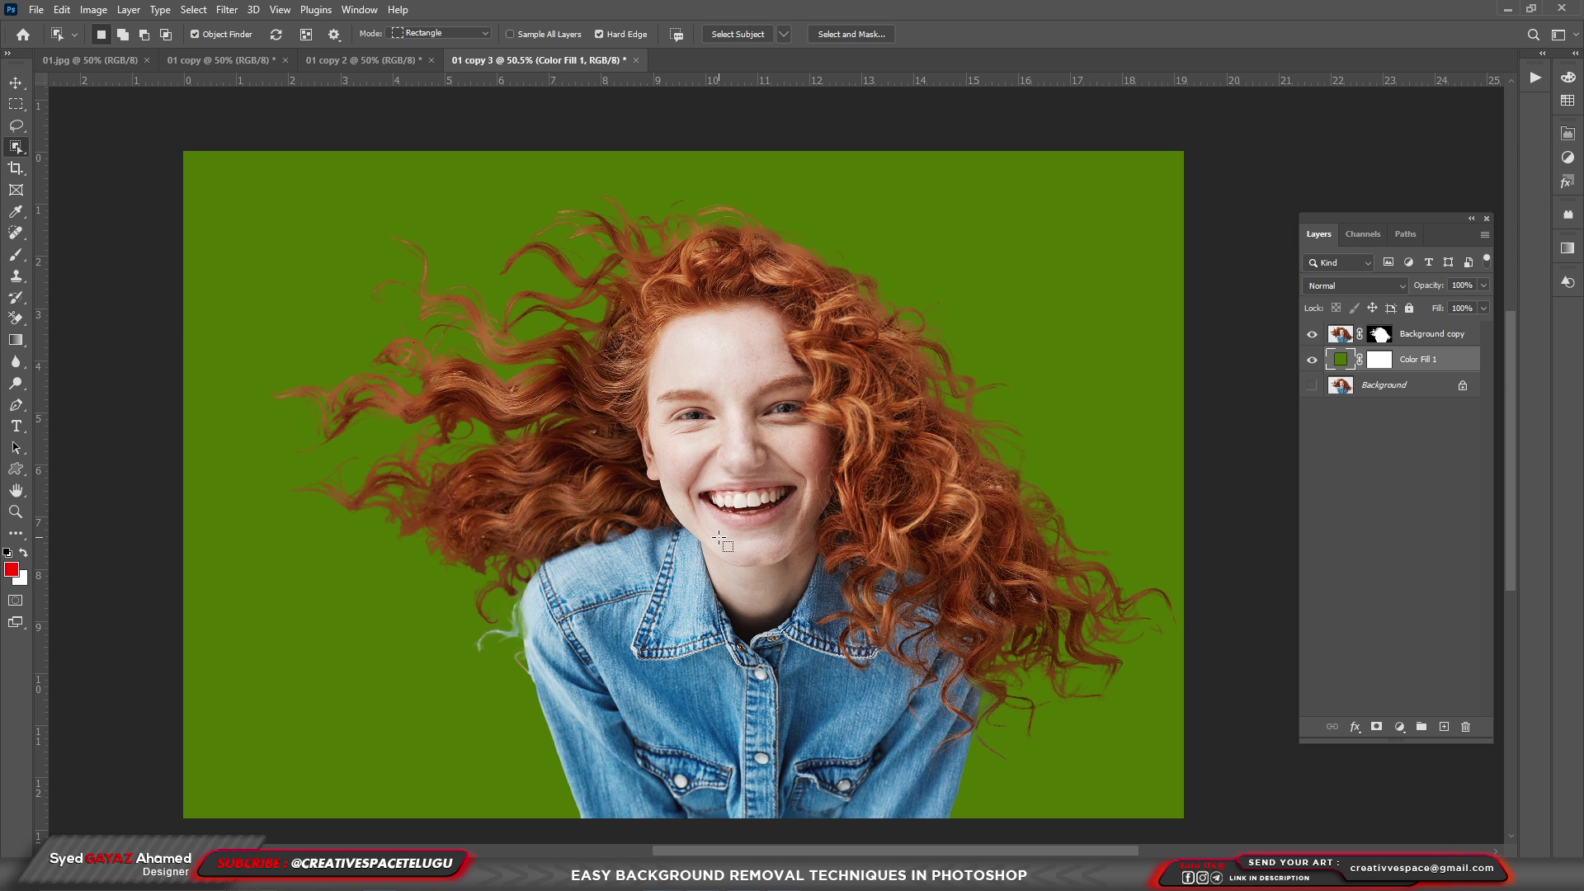
{"action": "left_click", "coordinate": [636, 61]}
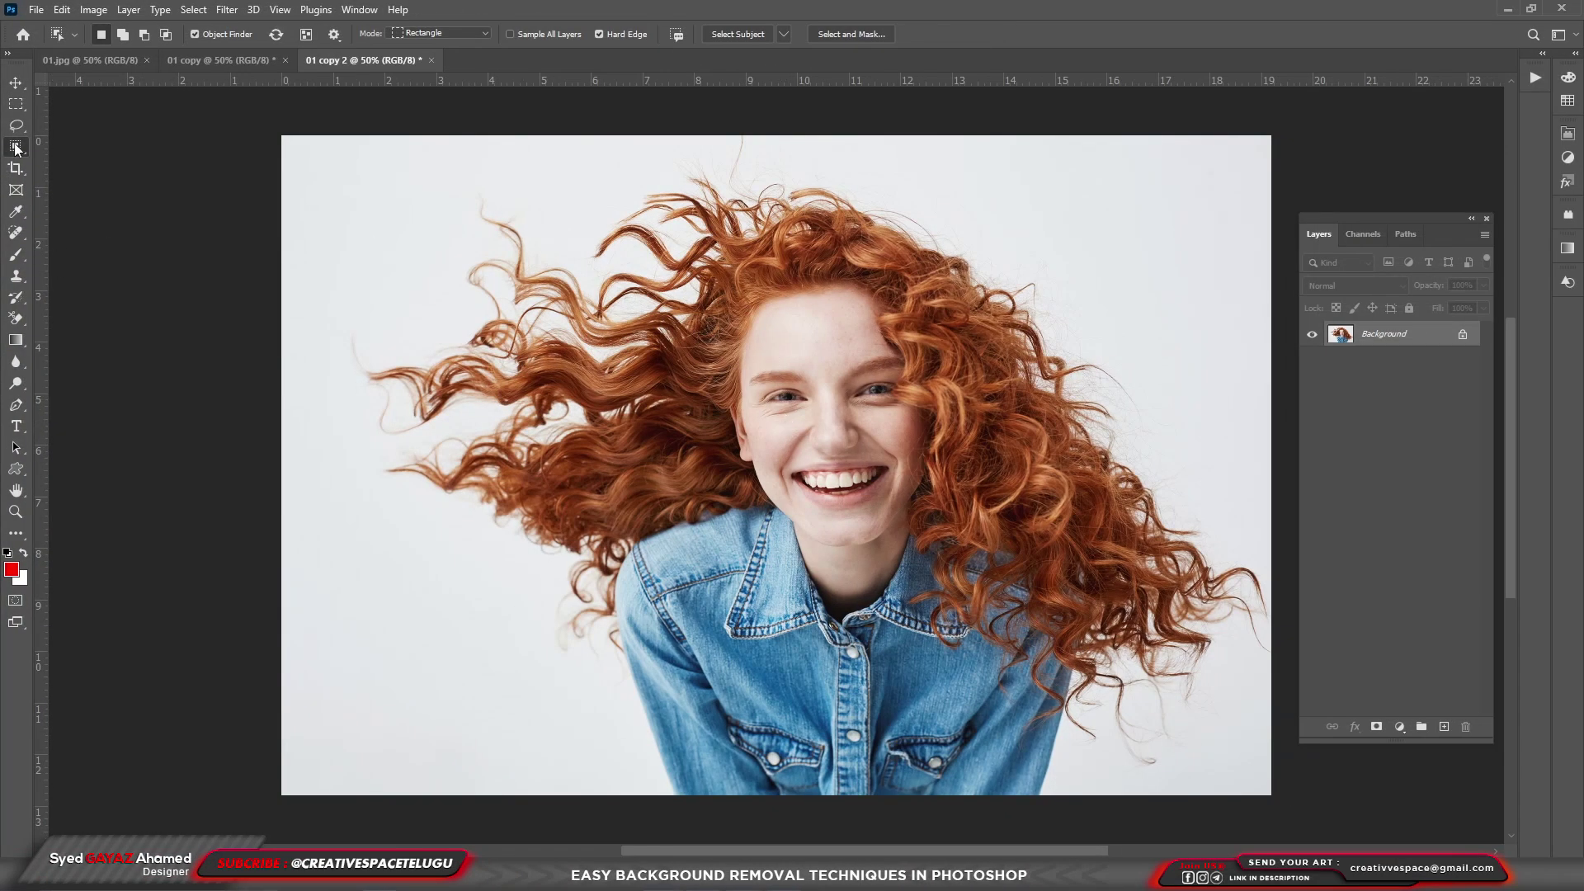
{"action": "right_click", "coordinate": [17, 149]}
{"action": "left_click", "coordinate": [66, 147]}
{"action": "left_click", "coordinate": [441, 33]}
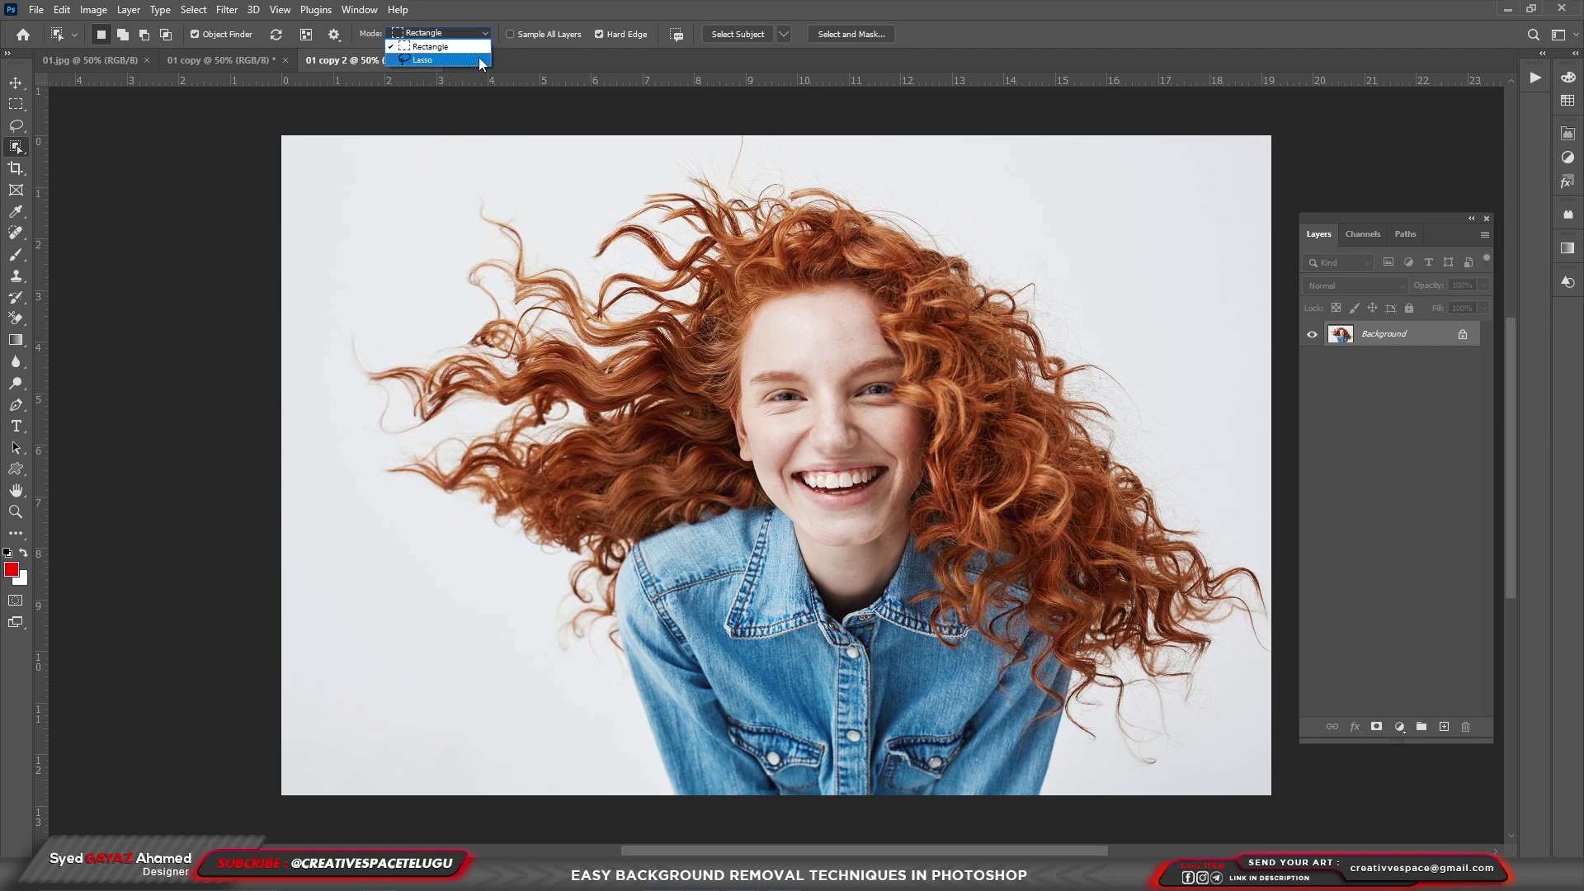
{"action": "left_click", "coordinate": [423, 61]}
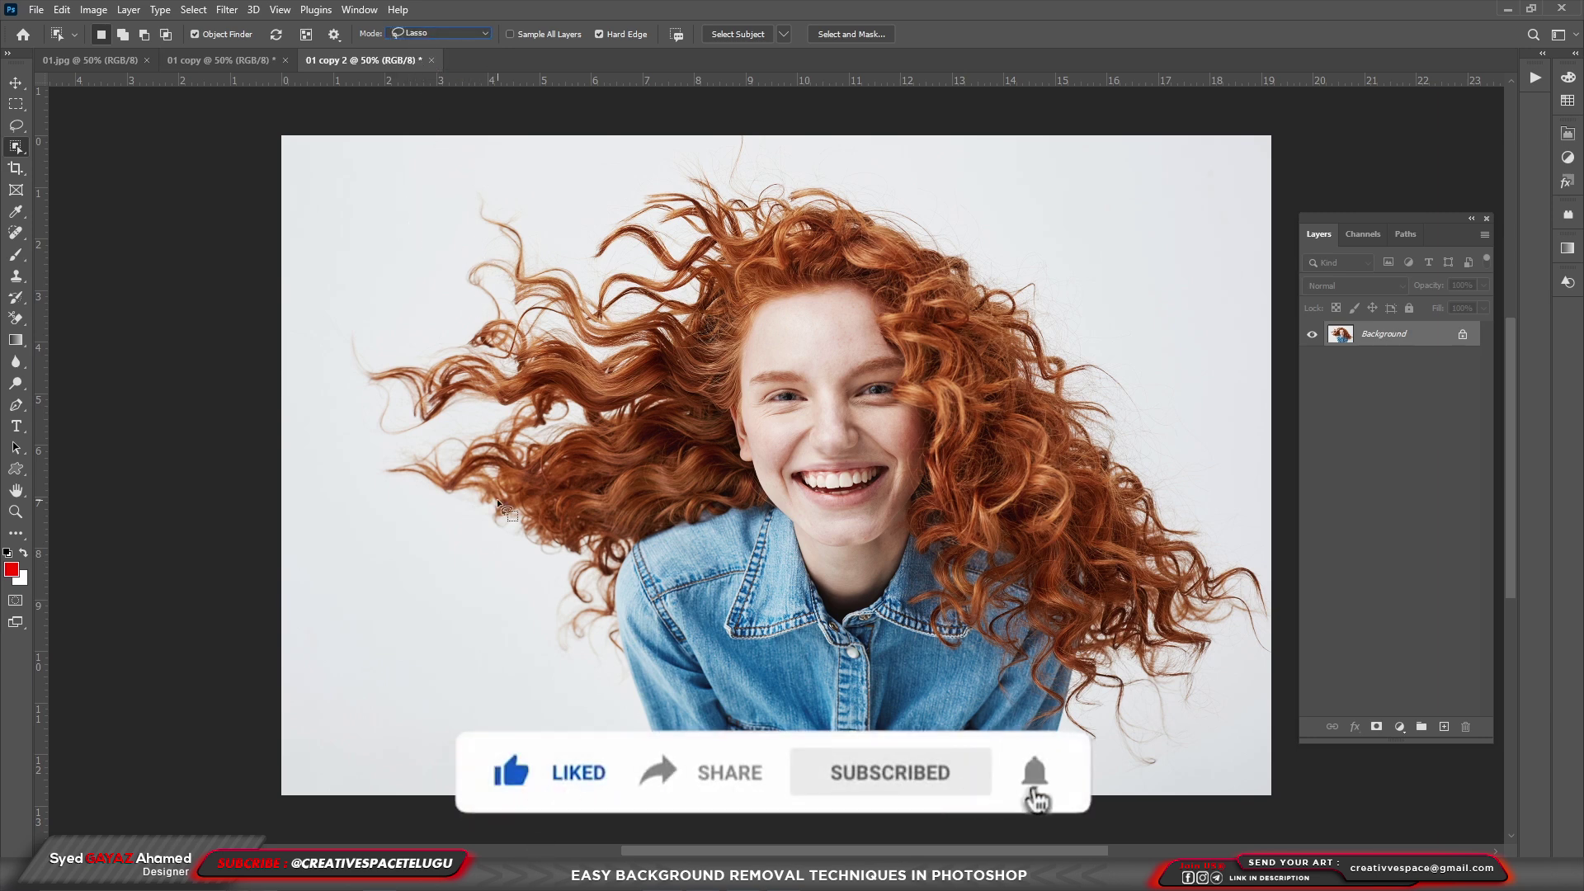
{"action": "mouse_move", "coordinate": [636, 790]}
{"action": "left_mouse_down"}
{"action": "mouse_move", "coordinate": [354, 404]}
{"action": "mouse_move", "coordinate": [536, 175]}
{"action": "mouse_move", "coordinate": [1143, 794]}
{"action": "left_mouse_up"}
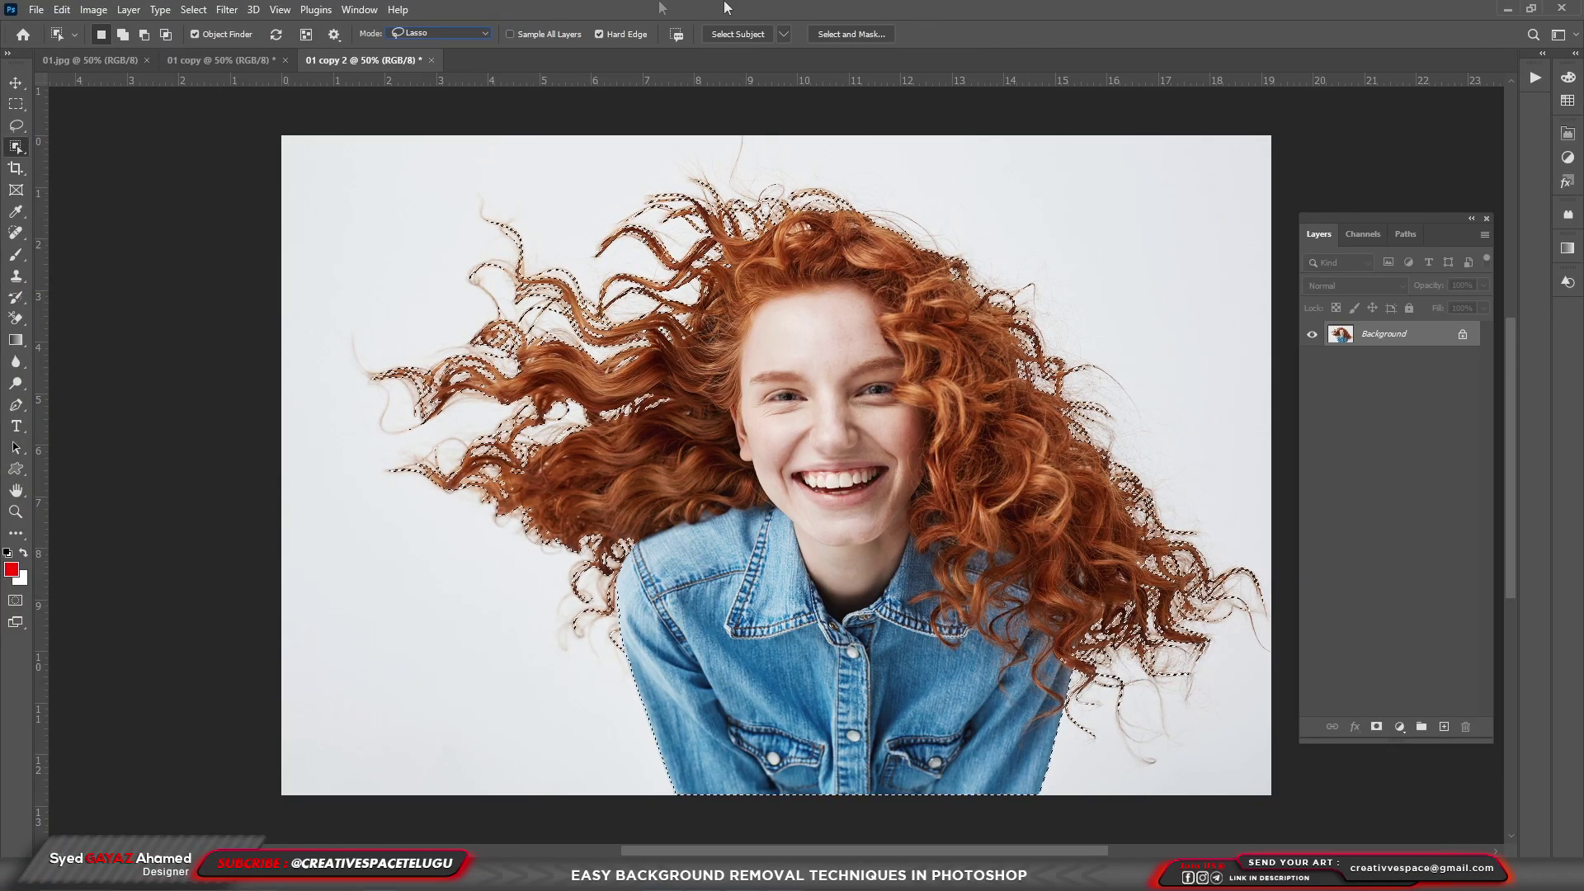
- Output the woman's selection from Select and Mask as New Layer with Layer Mask
{"action": "left_click", "coordinate": [855, 31]}
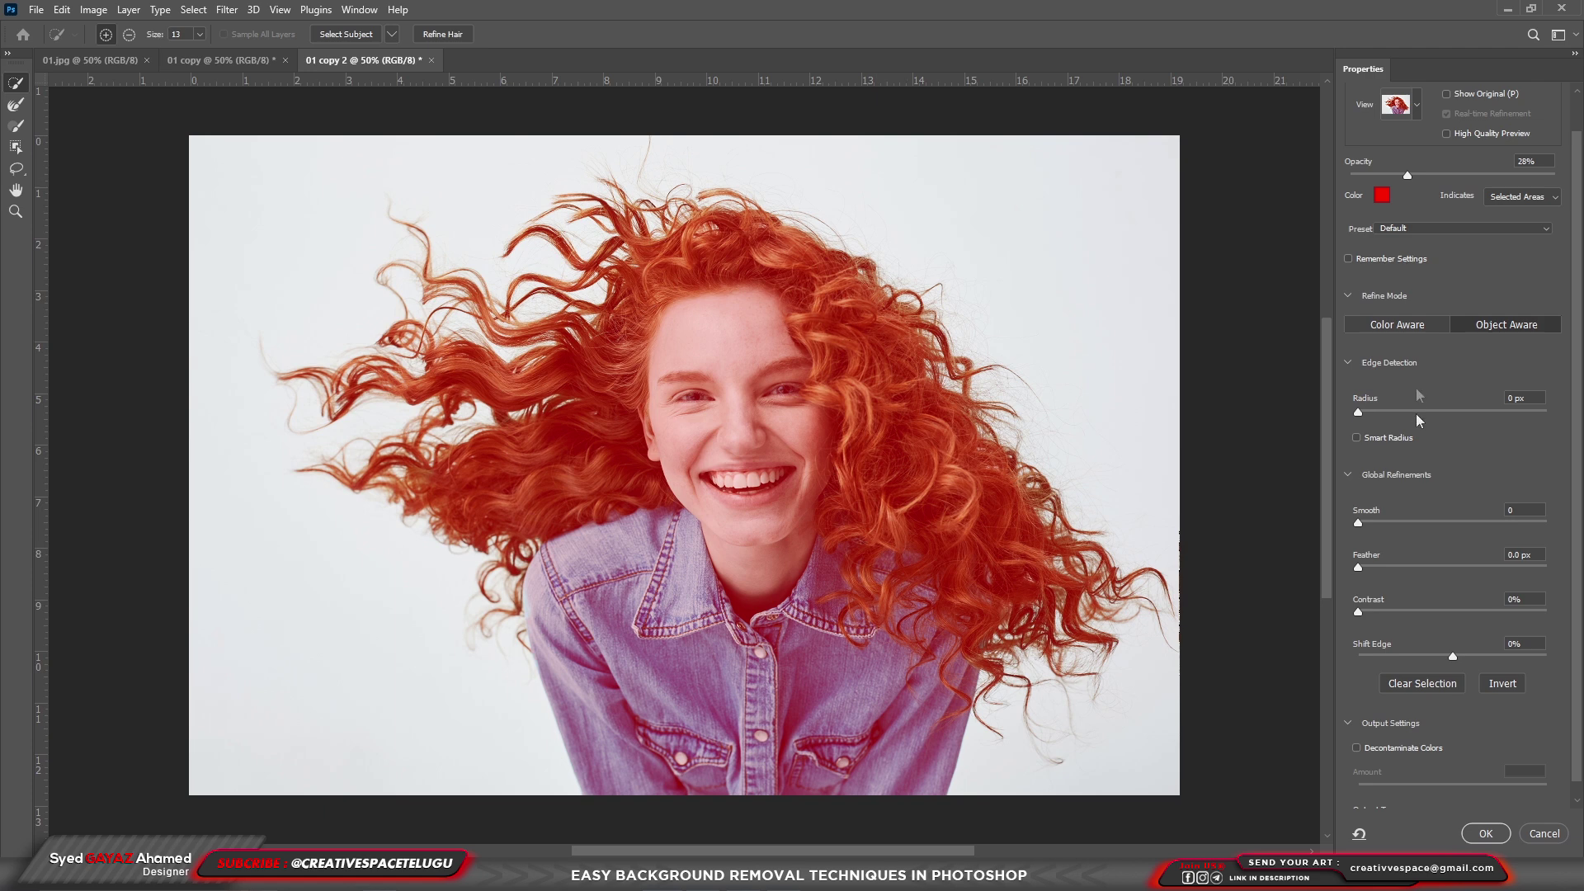
{"action": "scroll", "coordinate": [1428, 577], "scroll_direction": "down", "scroll_amount": 1}
{"action": "left_click", "coordinate": [1437, 792]}
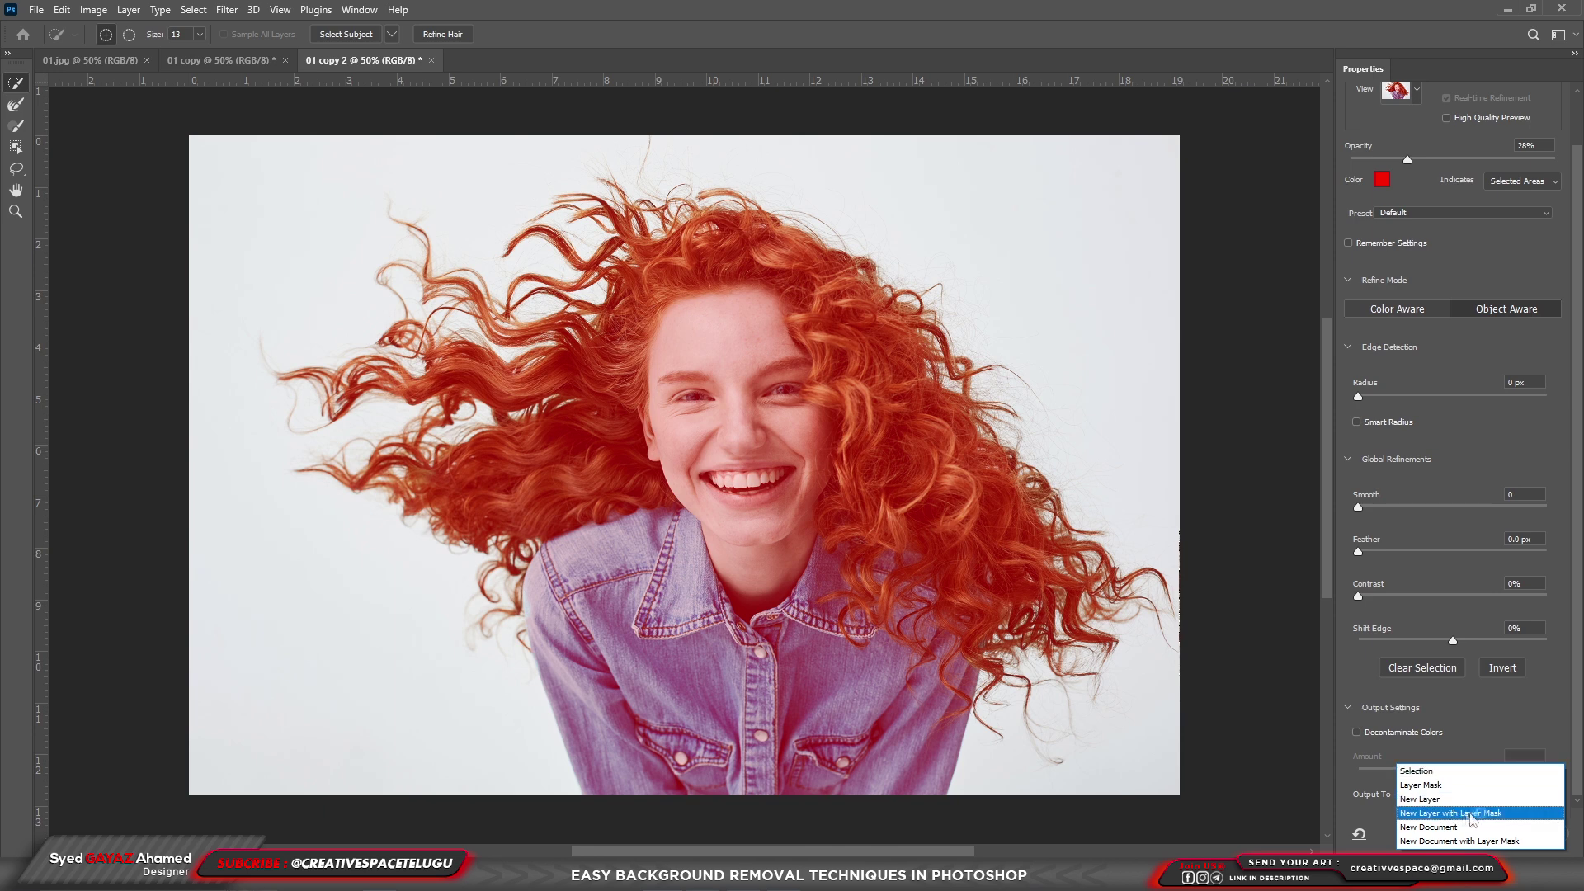
{"action": "left_click", "coordinate": [1510, 816]}
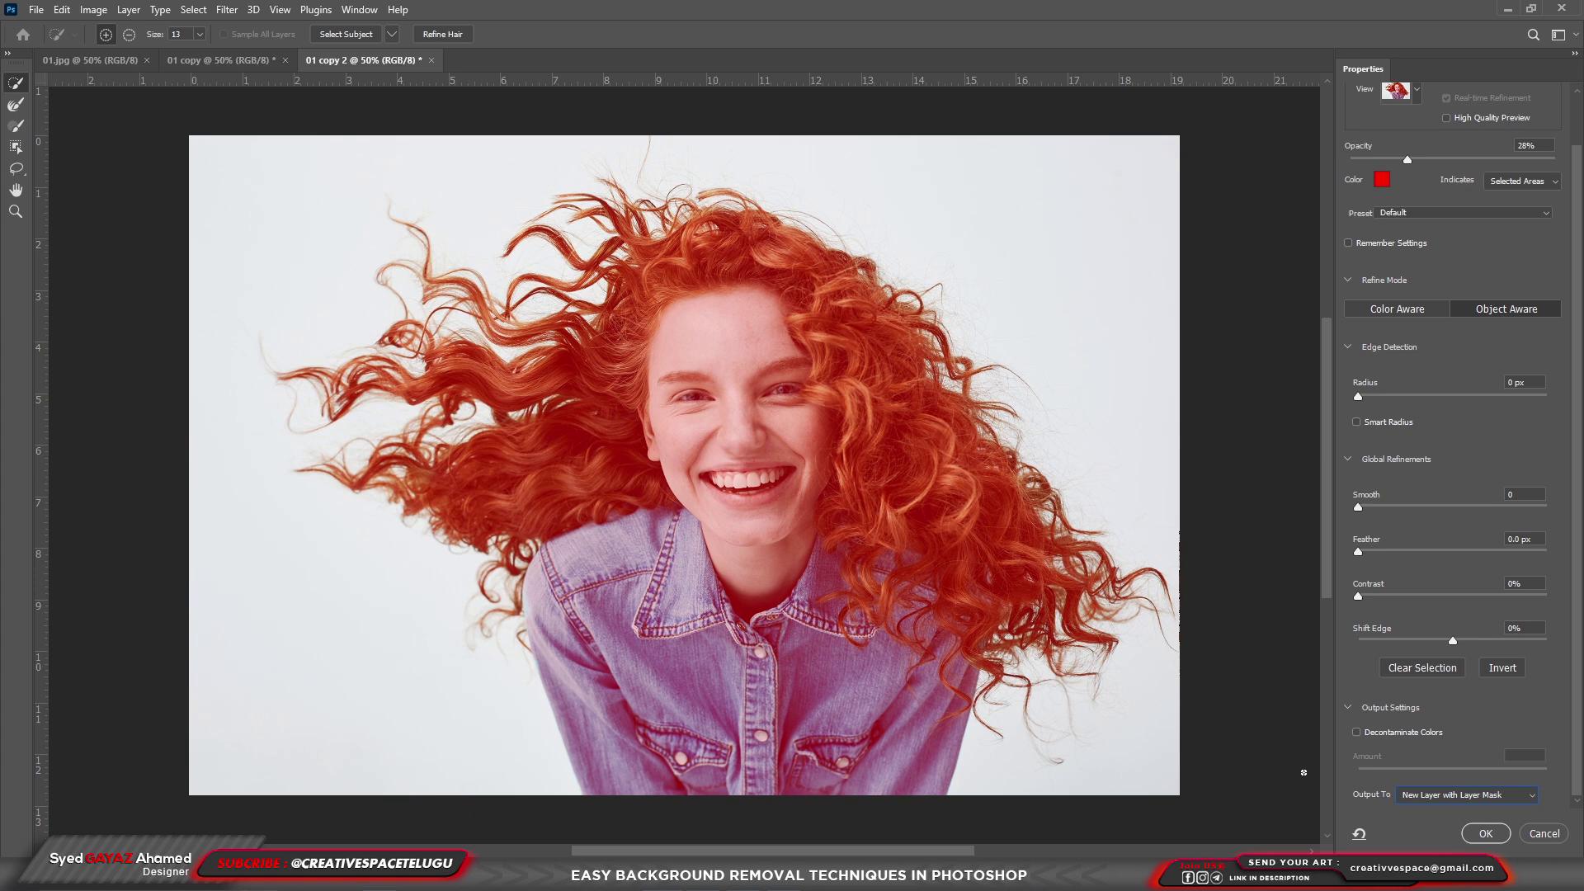
{"action": "left_click", "coordinate": [1485, 834]}
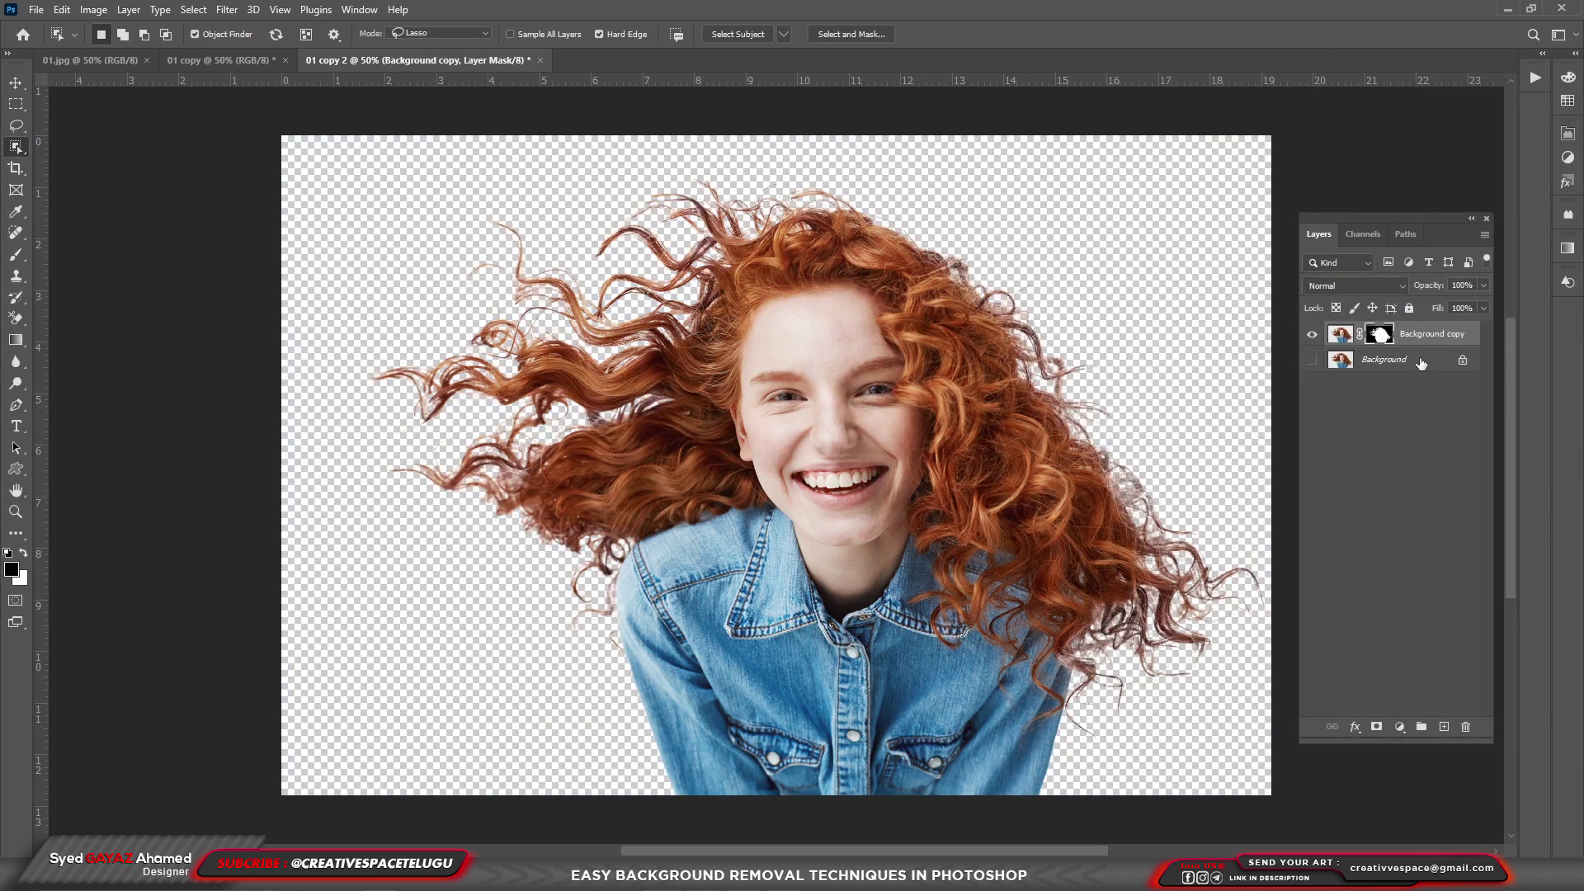
- Add a blue (#0060ff) Solid Color fill layer between the Background layer and the masked cutout
{"action": "left_click", "coordinate": [1421, 364]}
{"action": "left_click", "coordinate": [1400, 727]}
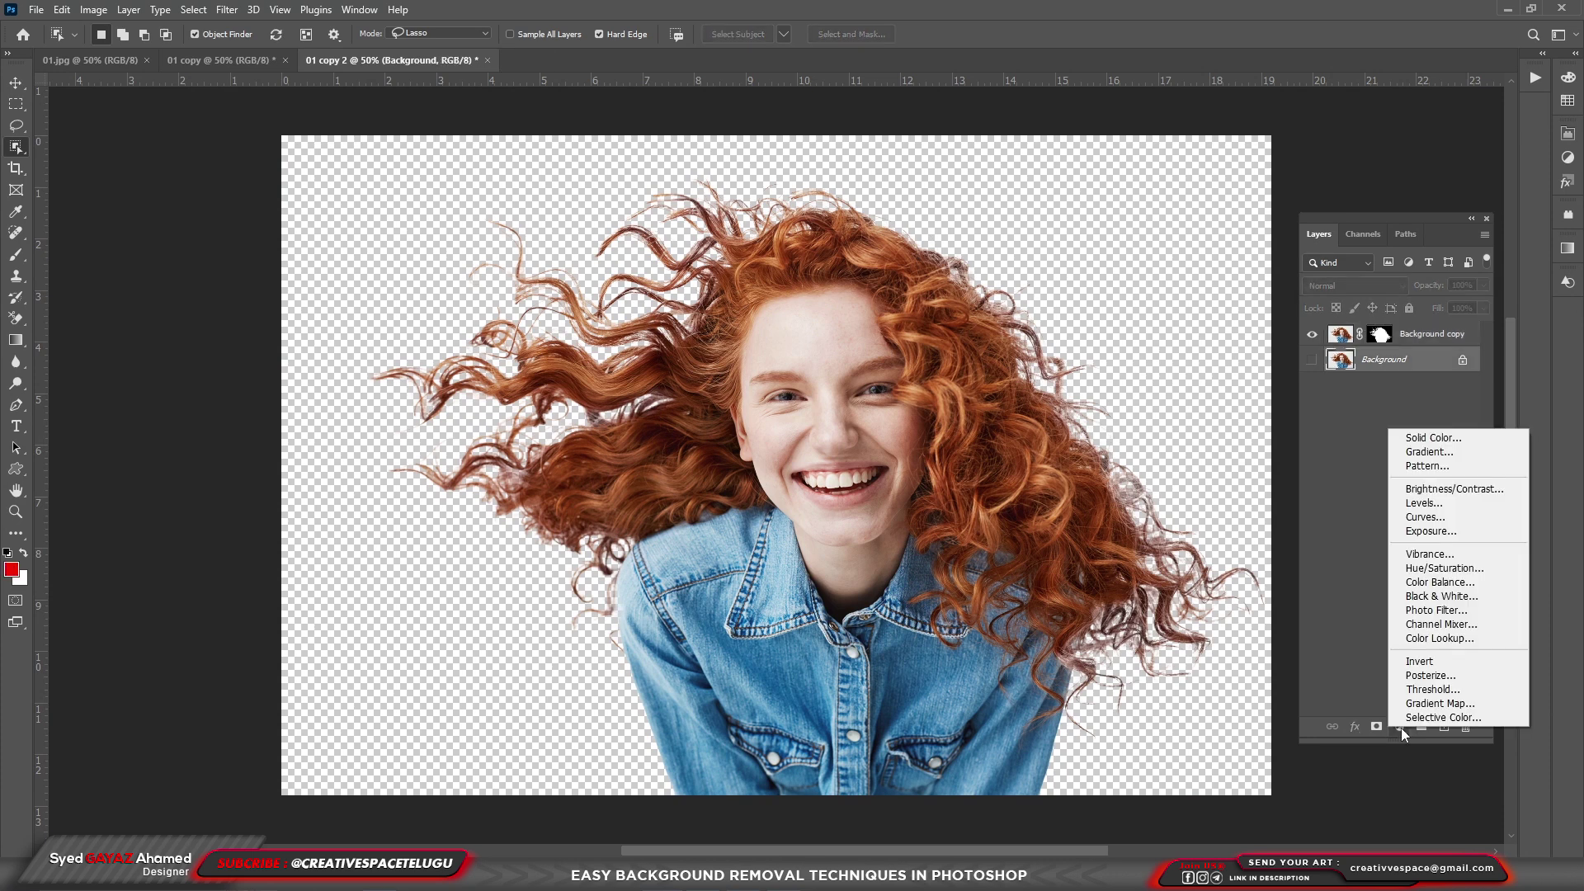
{"action": "left_click", "coordinate": [1443, 438]}
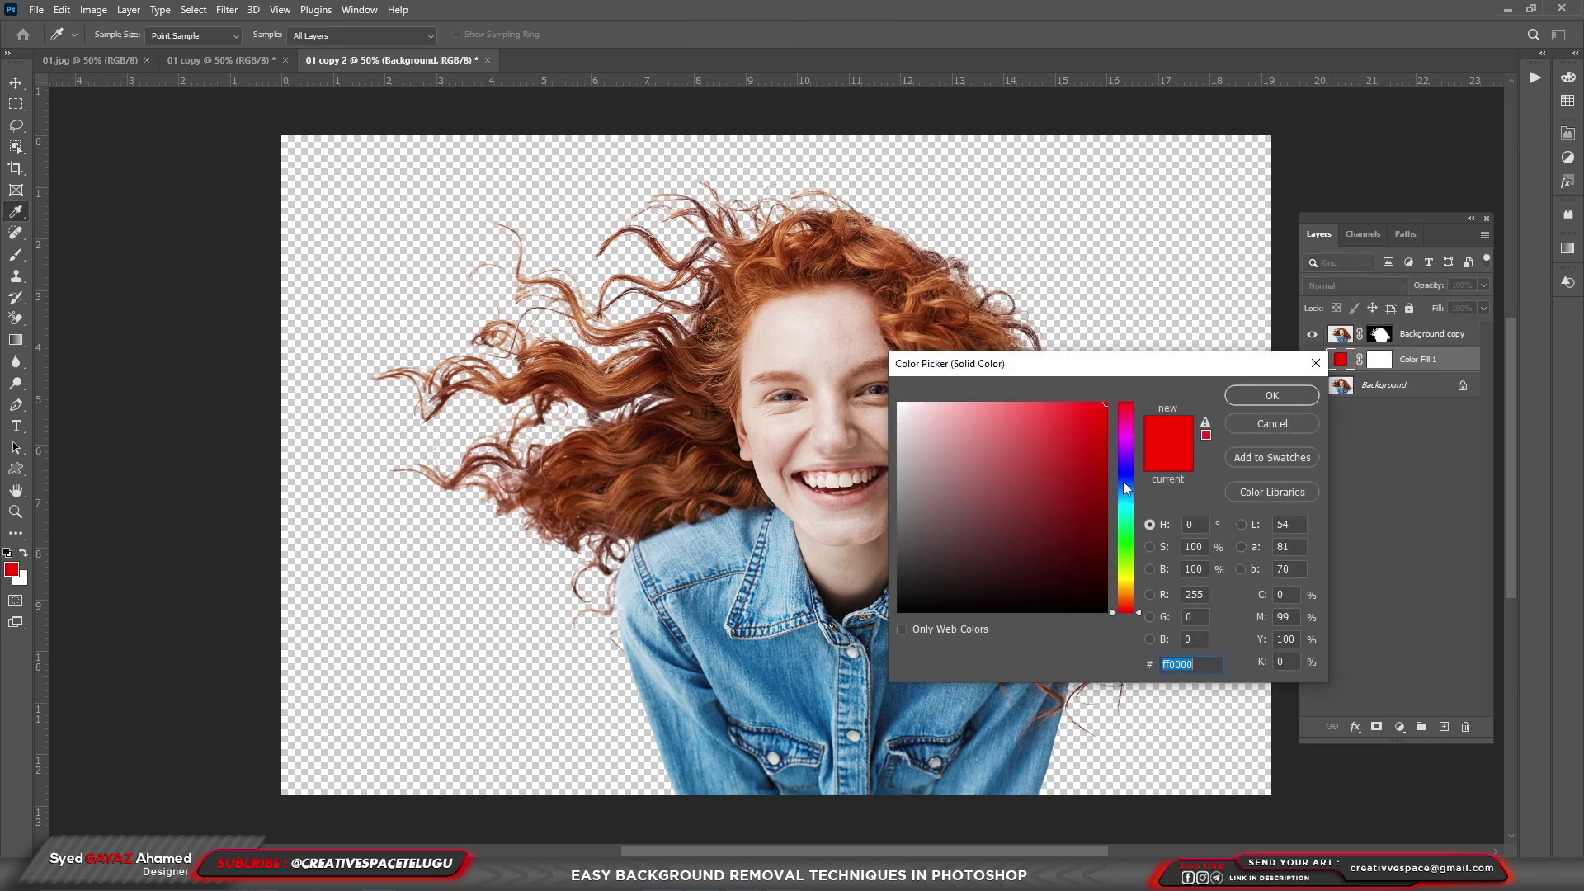
{"action": "left_click", "coordinate": [1127, 485]}
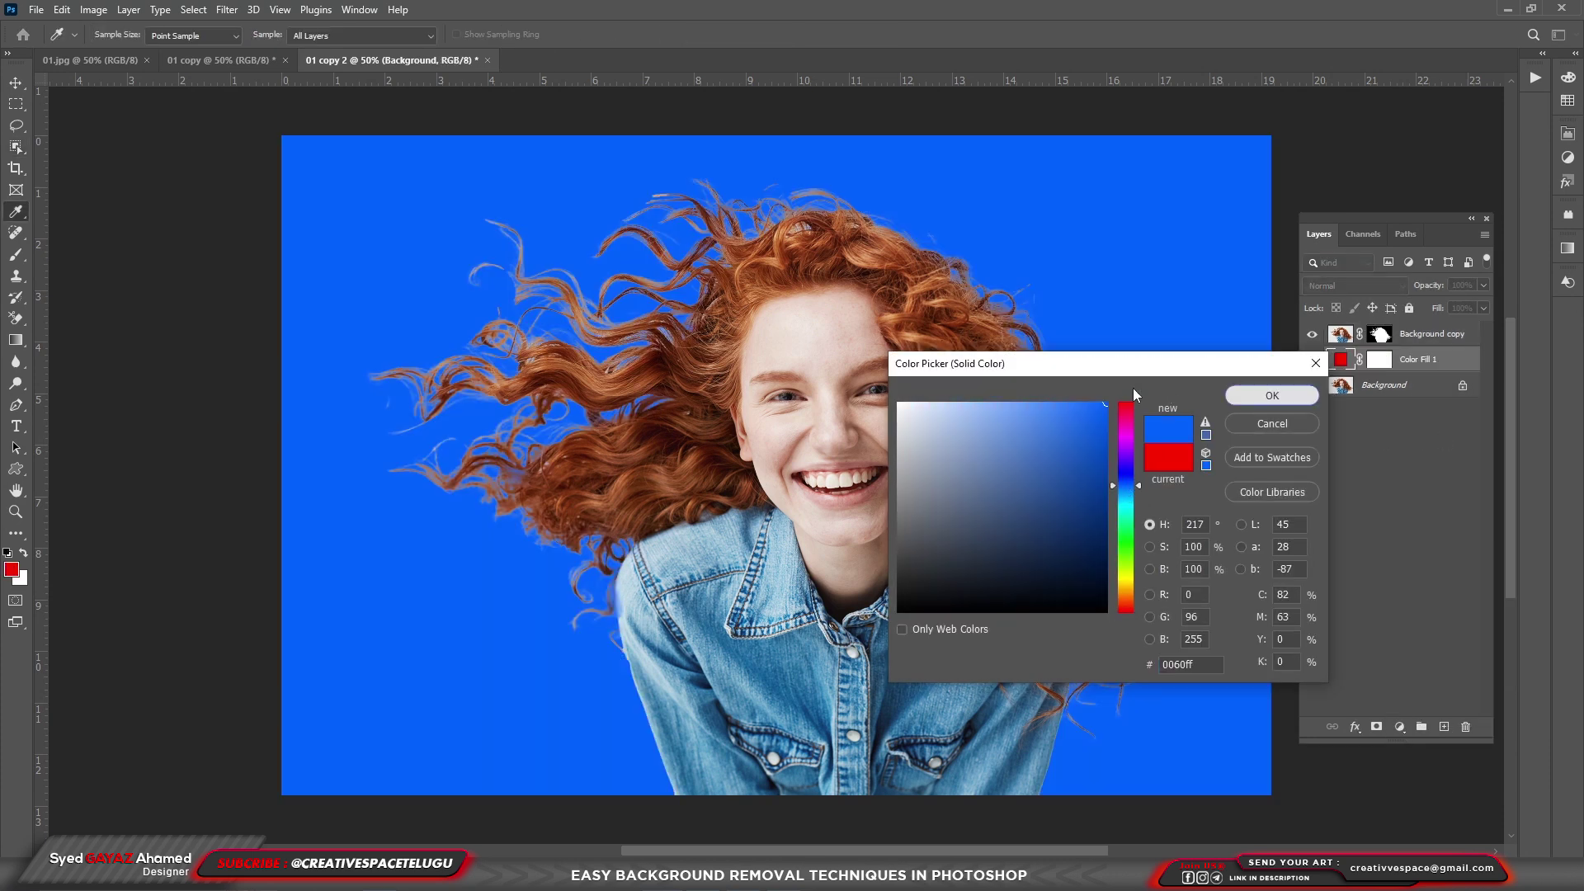
{"action": "left_click", "coordinate": [1271, 396]}
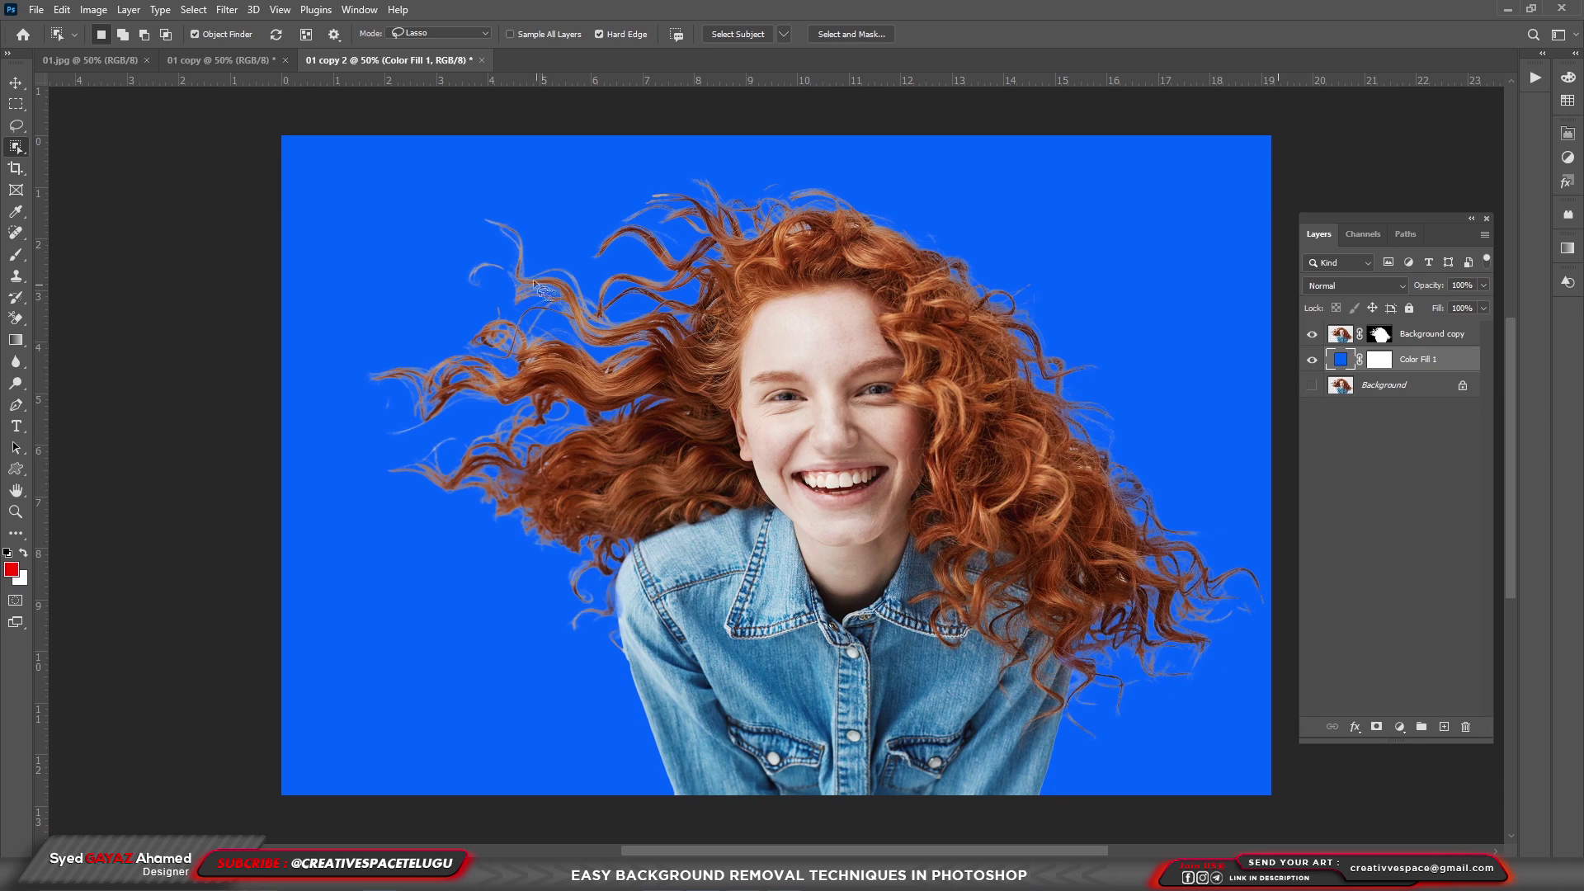
- Draw a loose freehand selection around the woman in 01 copy with the Lasso tool
{"action": "key", "text": "l"}
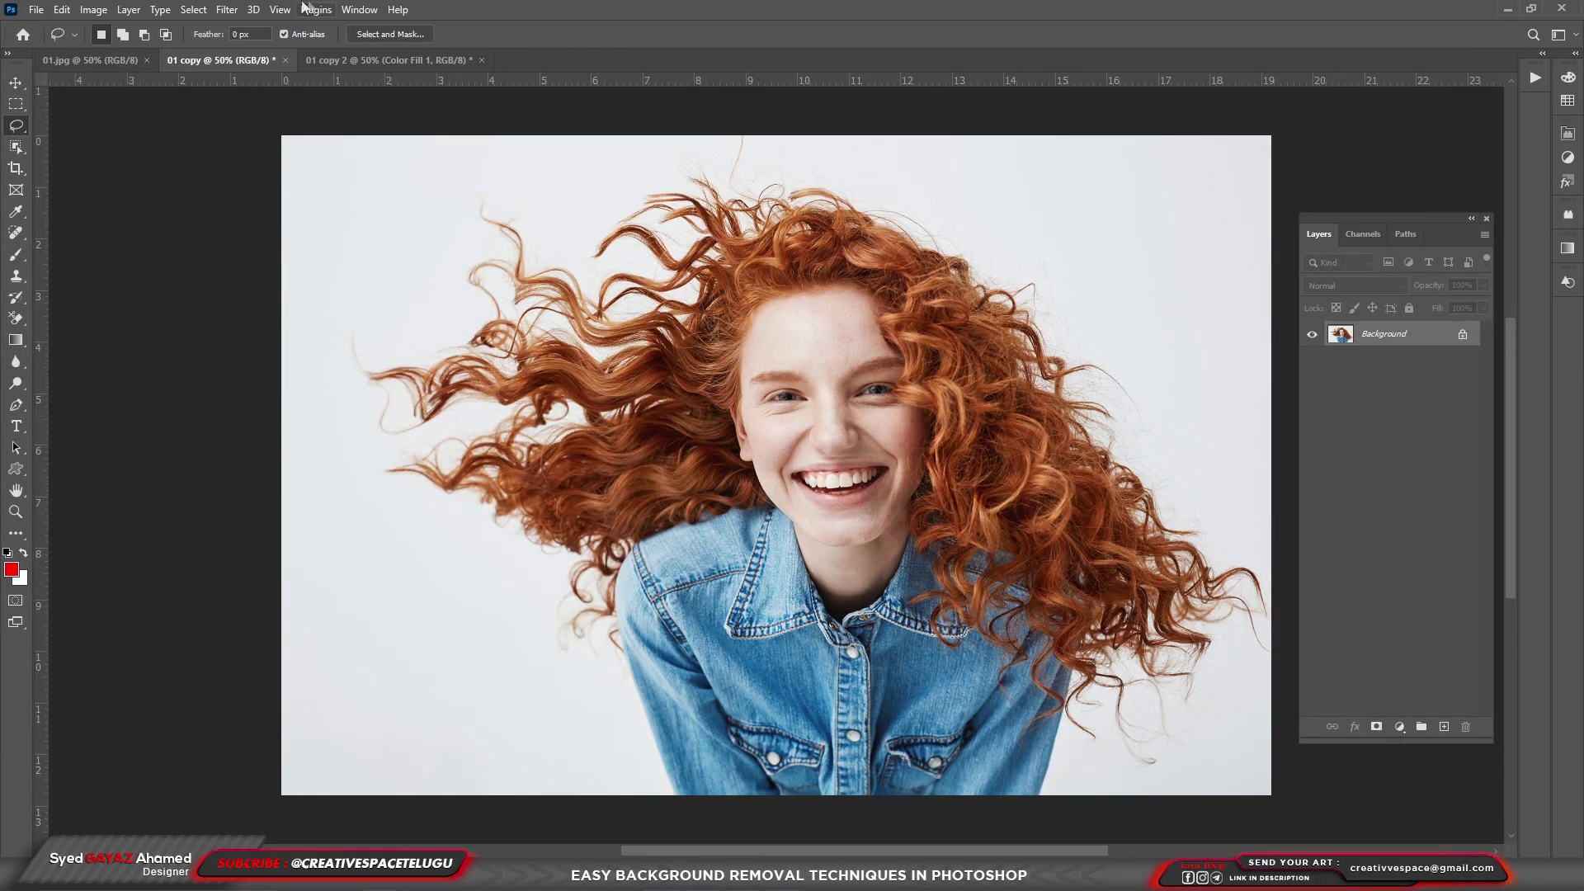
{"action": "key", "text": "w"}
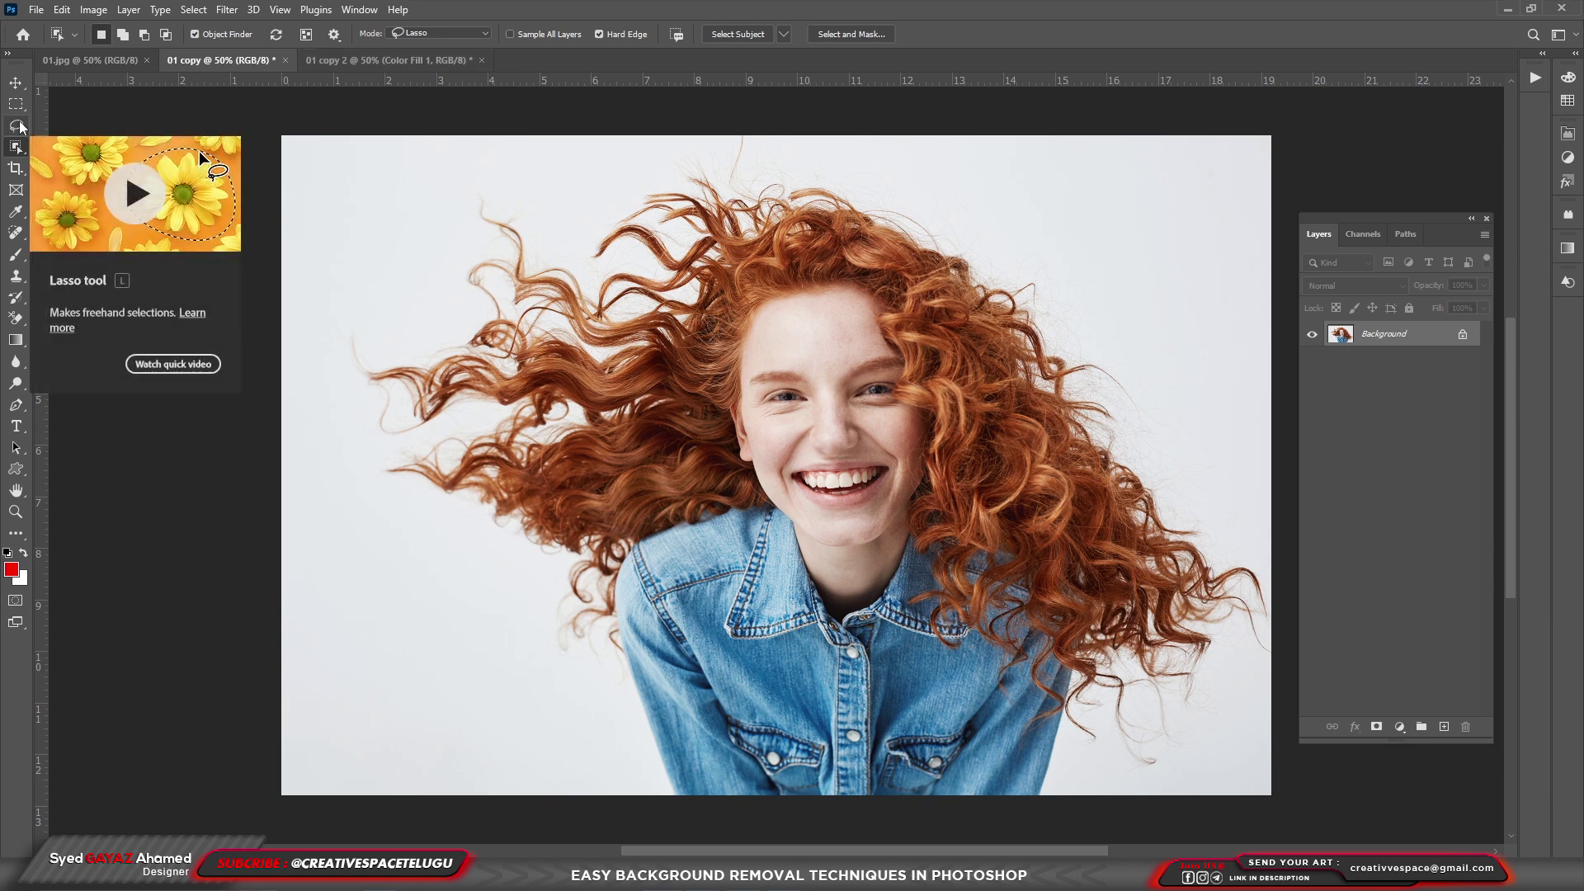
{"action": "left_click", "coordinate": [17, 126]}
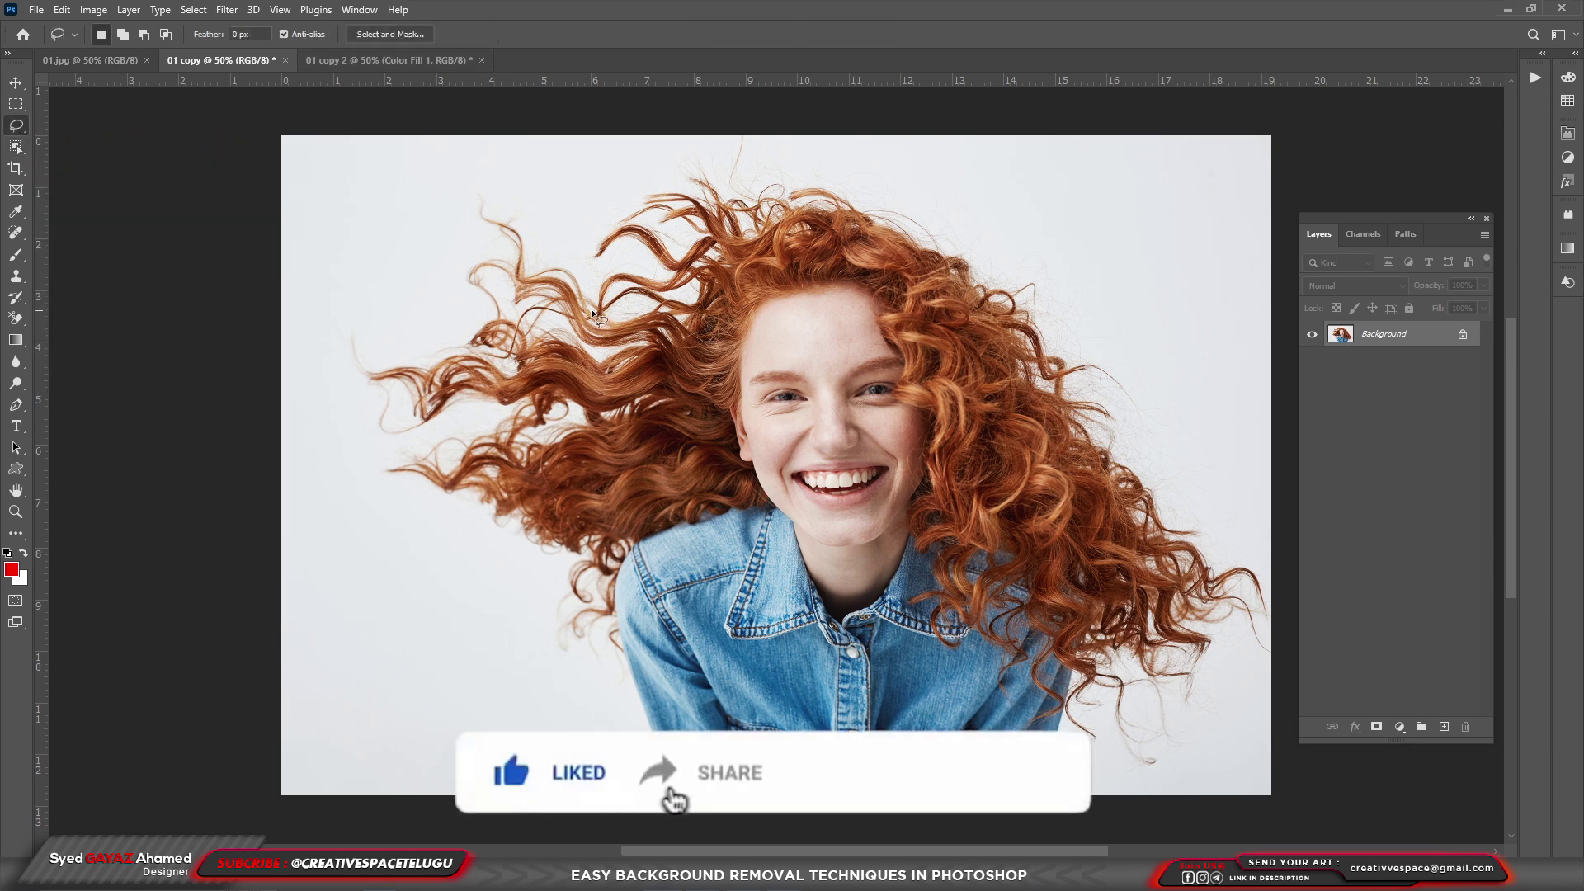
{"action": "mouse_move", "coordinate": [615, 730]}
{"action": "left_mouse_down"}
{"action": "mouse_move", "coordinate": [452, 582]}
{"action": "mouse_move", "coordinate": [345, 353]}
{"action": "mouse_move", "coordinate": [800, 97]}
{"action": "mouse_move", "coordinate": [1098, 780]}
{"action": "mouse_move", "coordinate": [643, 769]}
{"action": "left_mouse_up"}
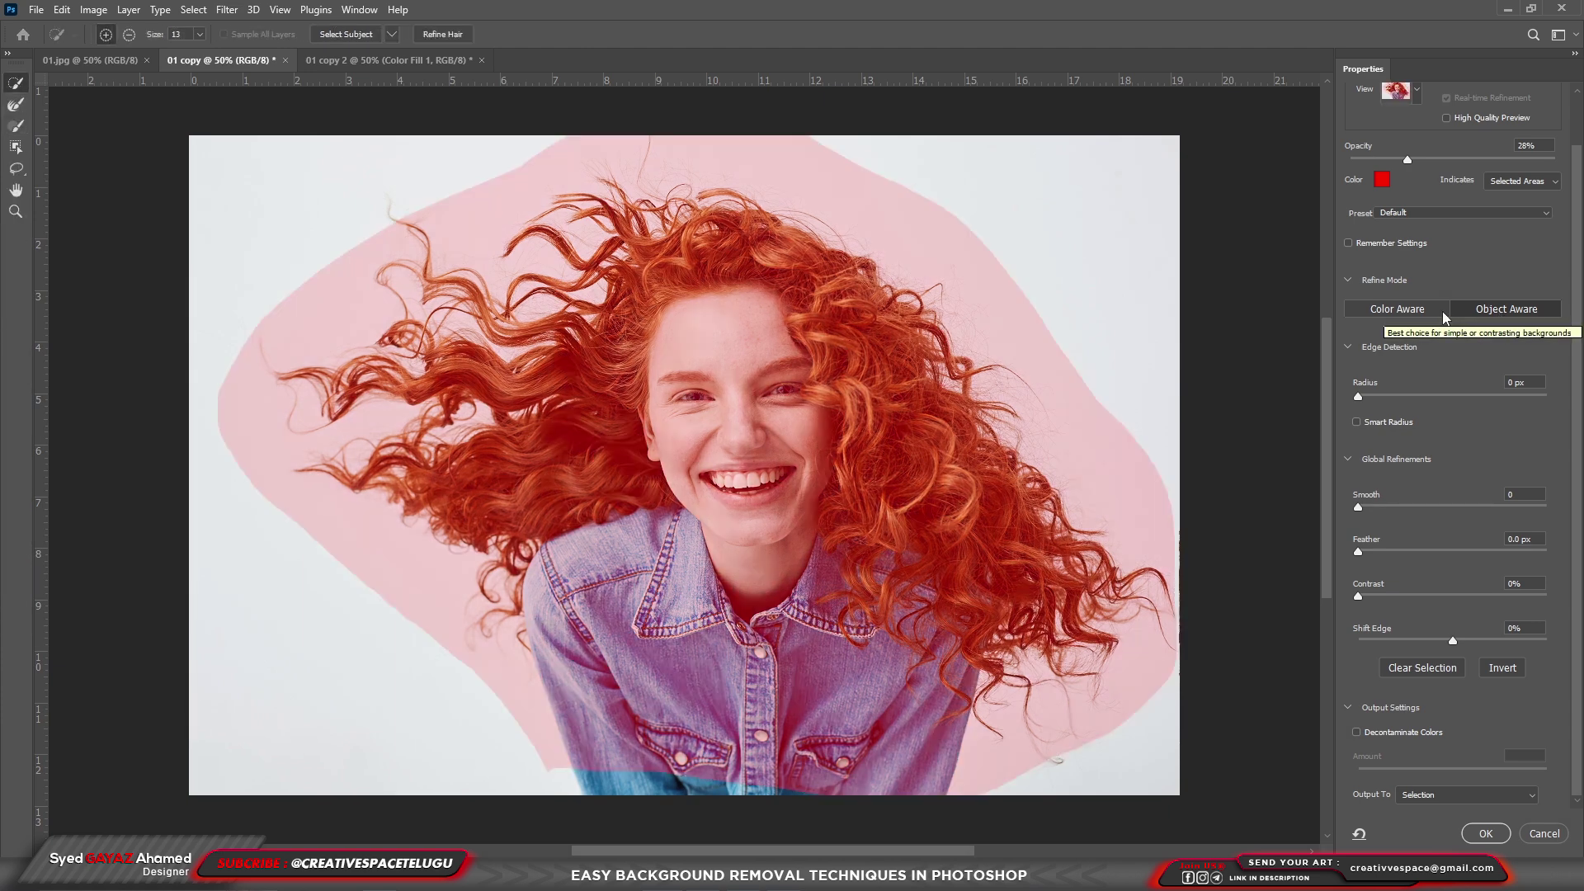
- Replace the loose selection with Select Subject in Select and Mask and refine the woman's hair
{"action": "left_click", "coordinate": [338, 33]}
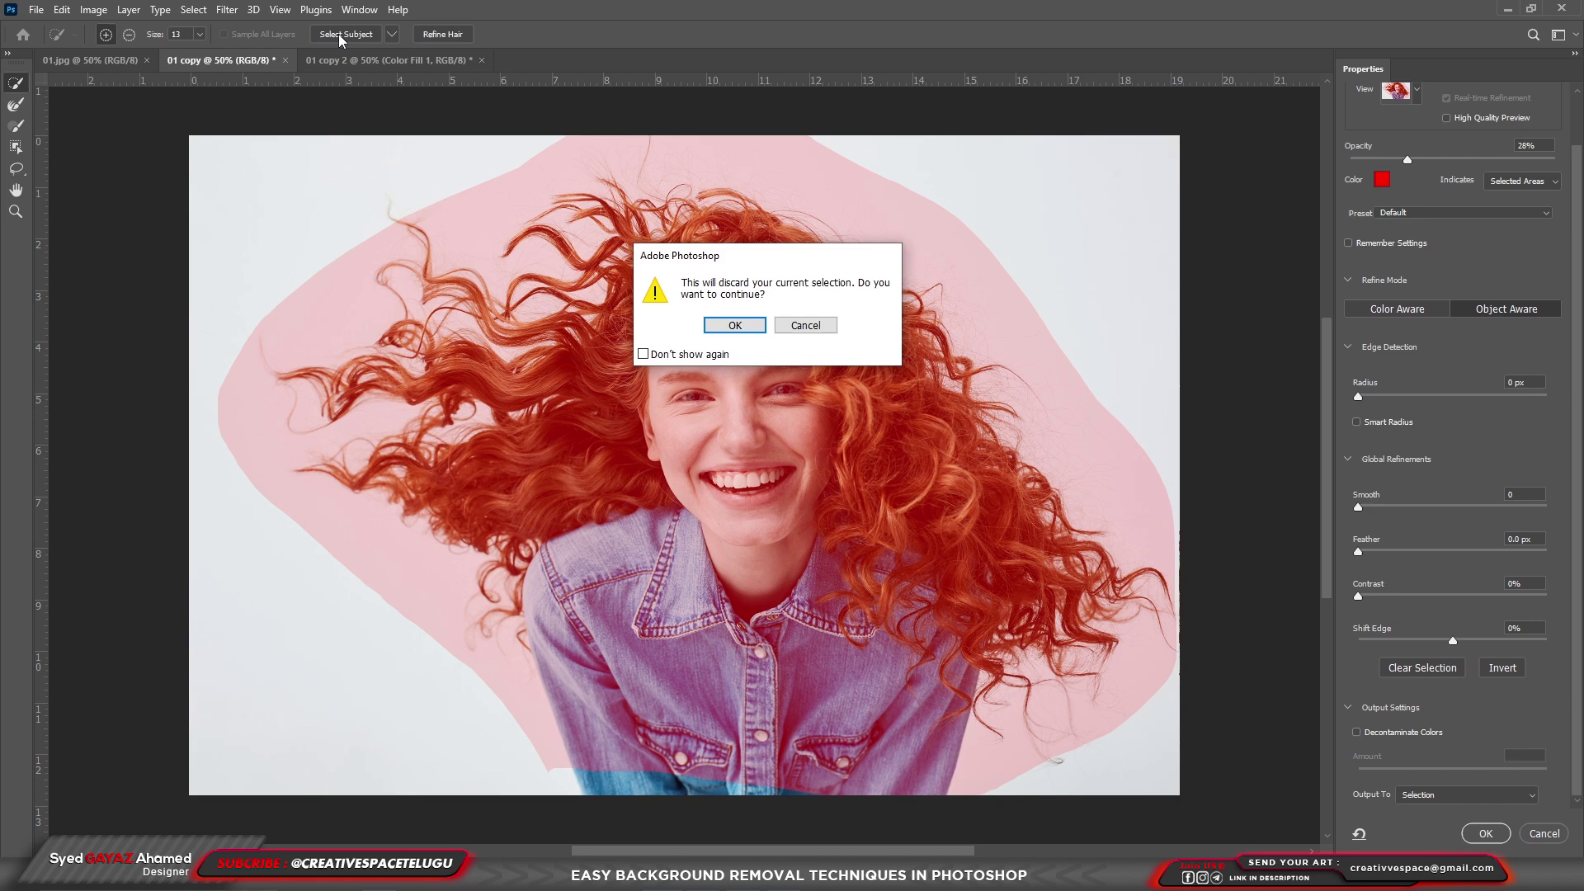
{"action": "left_click", "coordinate": [724, 327]}
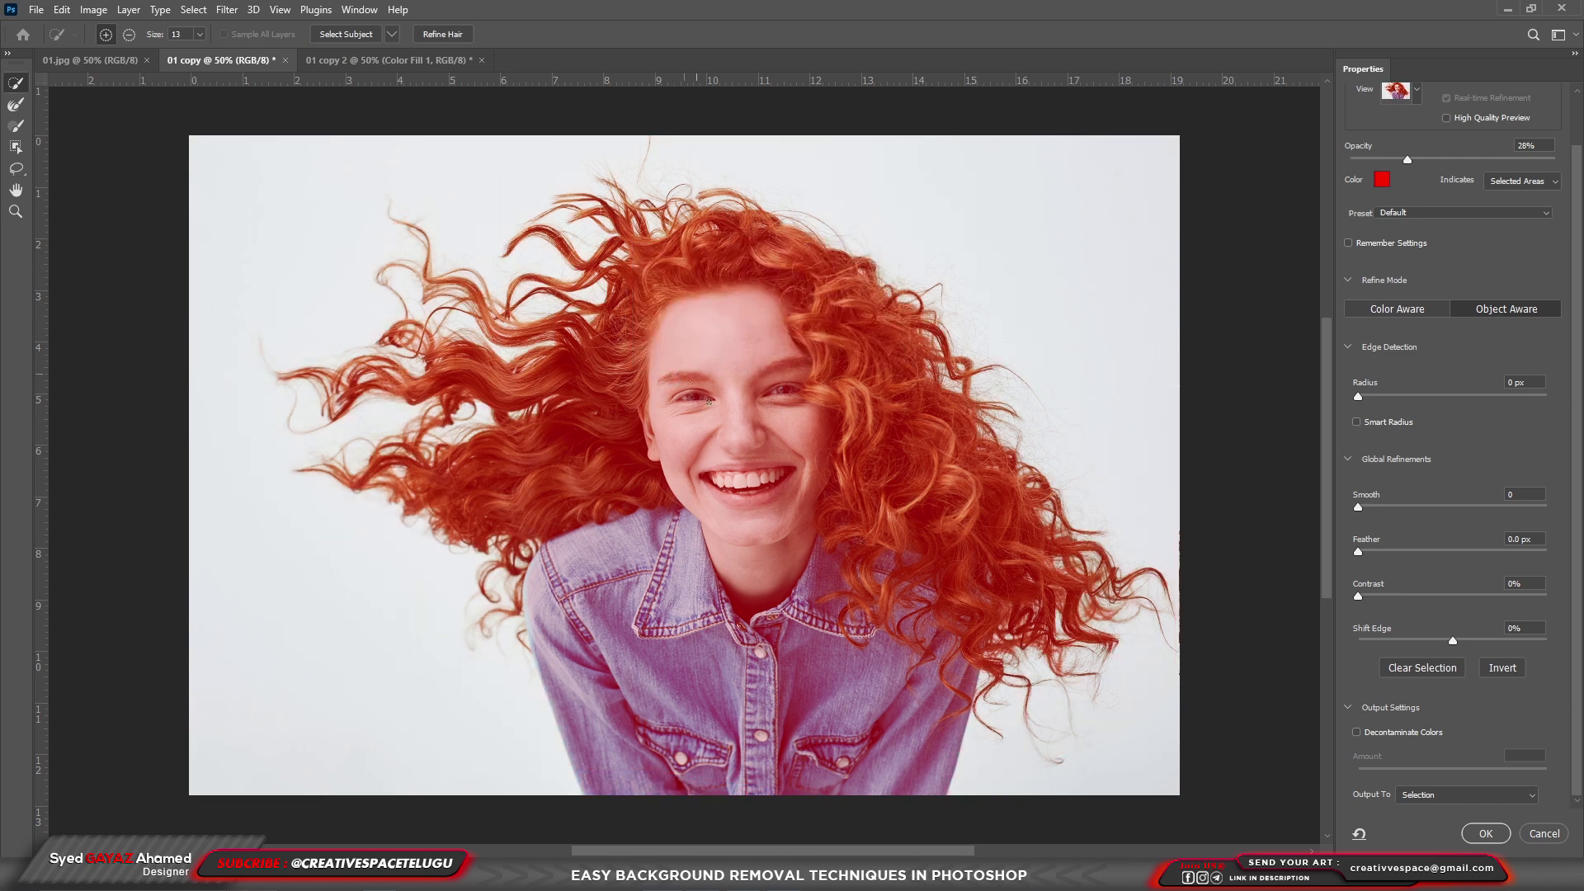
{"action": "left_click", "coordinate": [451, 33]}
- Enable Decontaminate Colors, set the edge detection radius to 1 px, and output the selection as New Layer with Layer Mask
{"action": "left_click", "coordinate": [1384, 732]}
{"action": "left_click", "coordinate": [1363, 396]}
{"action": "key", "text": "Up"}
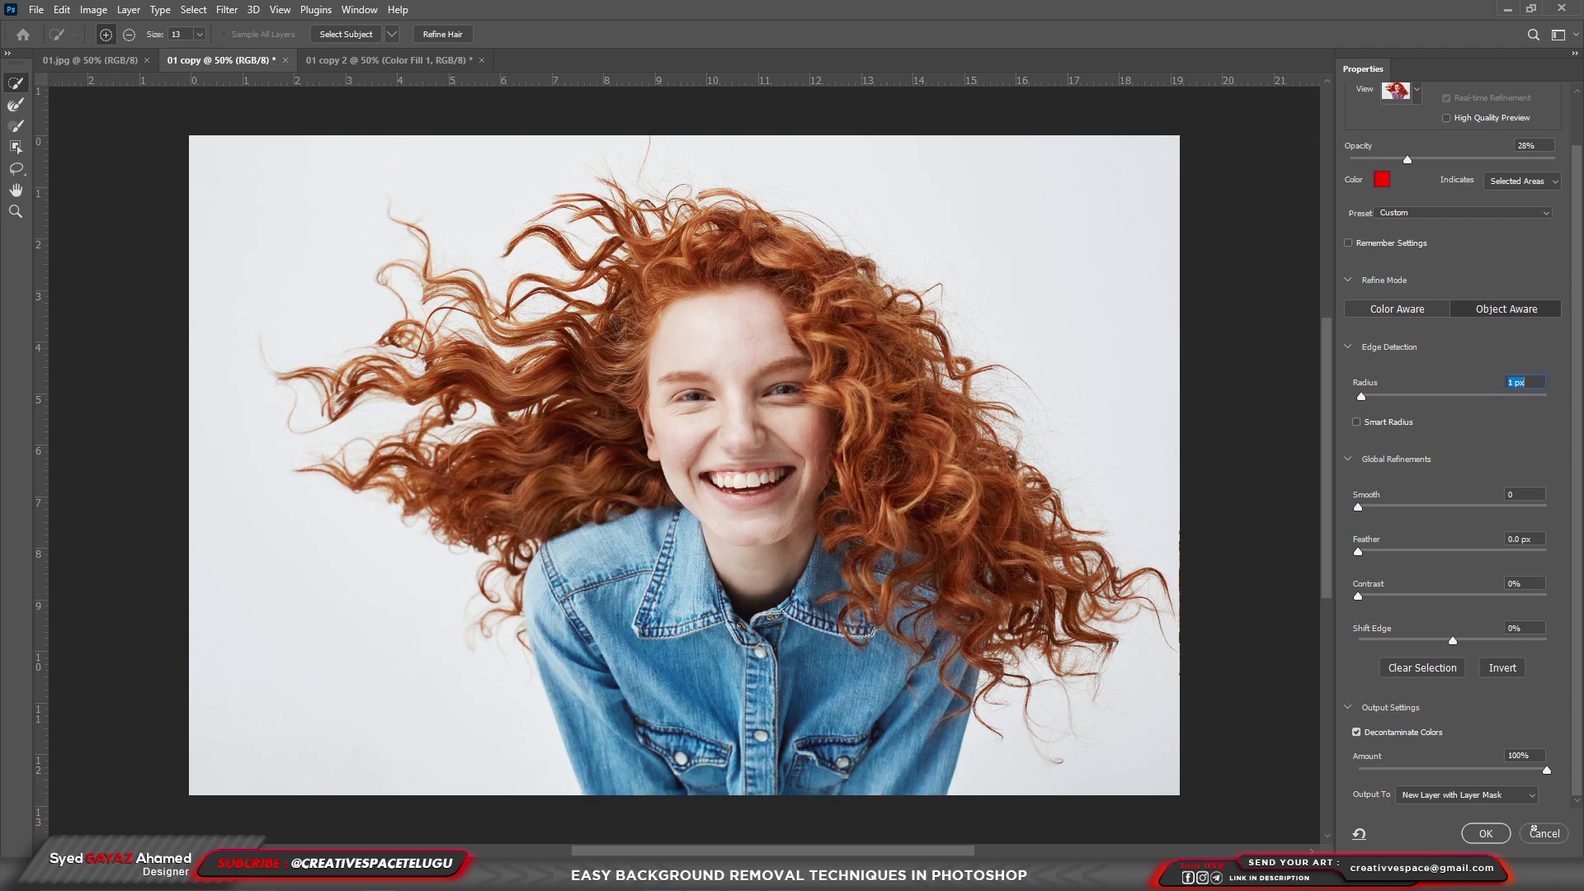
{"action": "left_click", "coordinate": [1489, 835]}
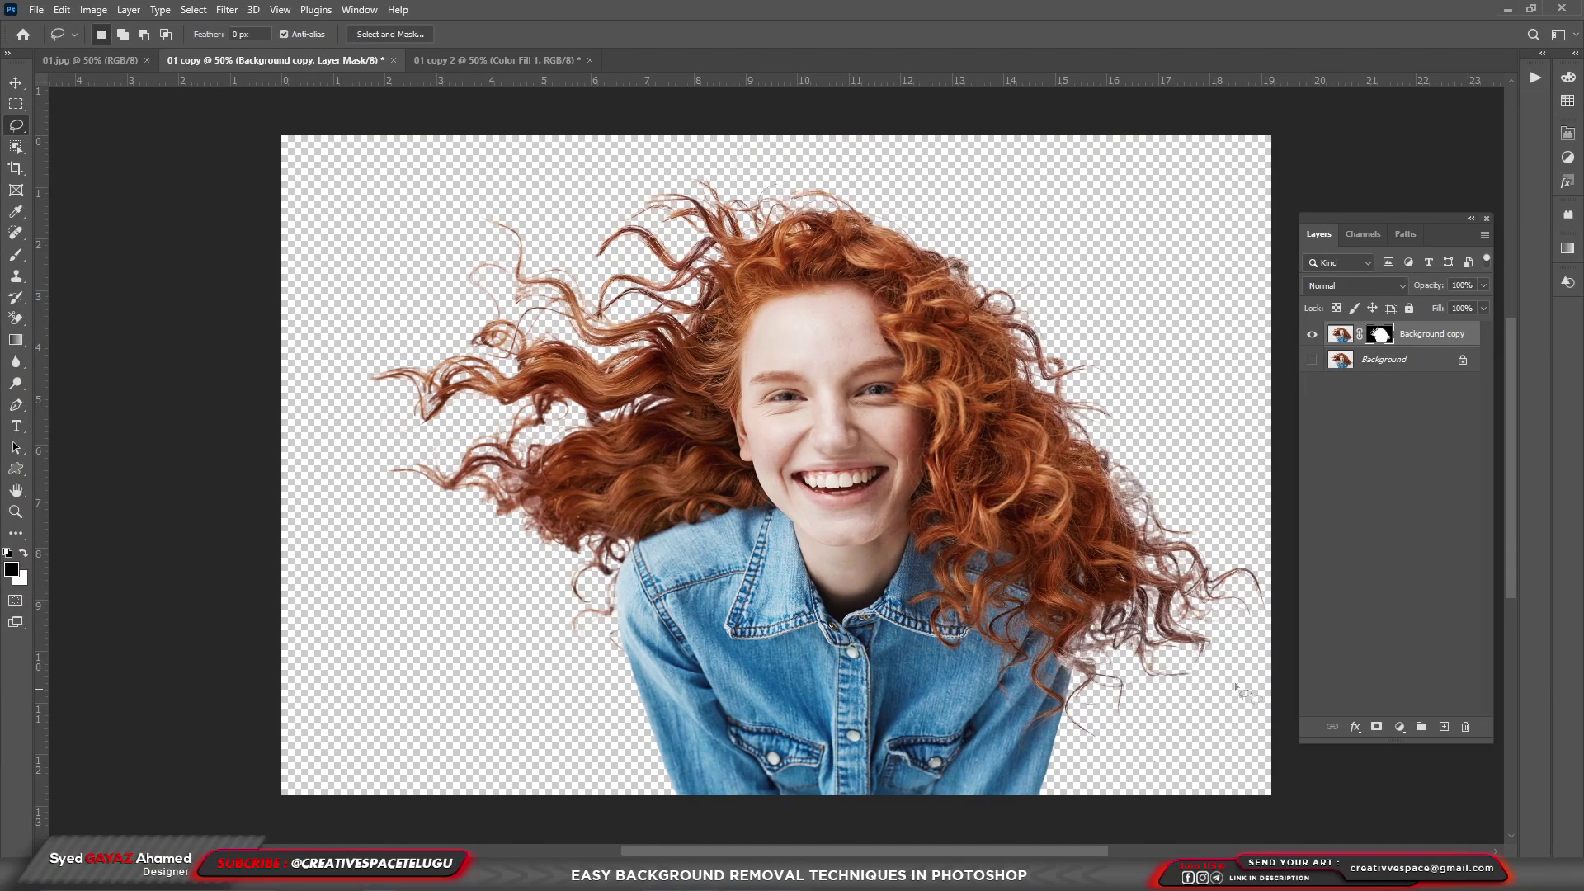
- Add a Solid Color fill layer between the Background layer and the masked cutout in 01 copy
{"action": "left_click", "coordinate": [1416, 362]}
{"action": "left_click", "coordinate": [1399, 727]}
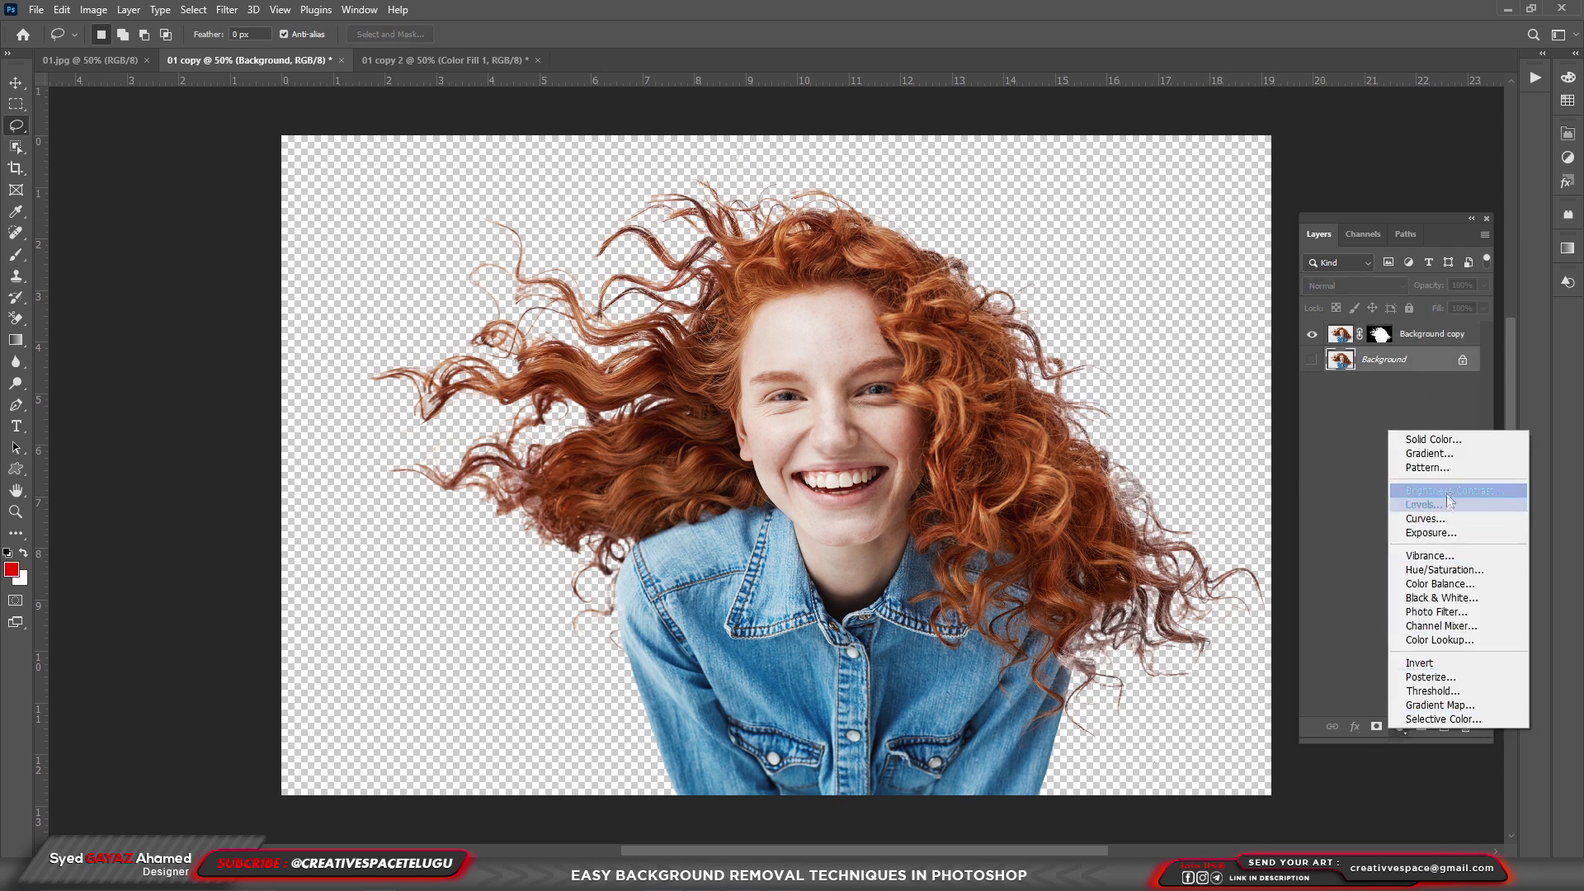
{"action": "left_click", "coordinate": [1413, 442]}
{"action": "left_click", "coordinate": [1129, 506]}
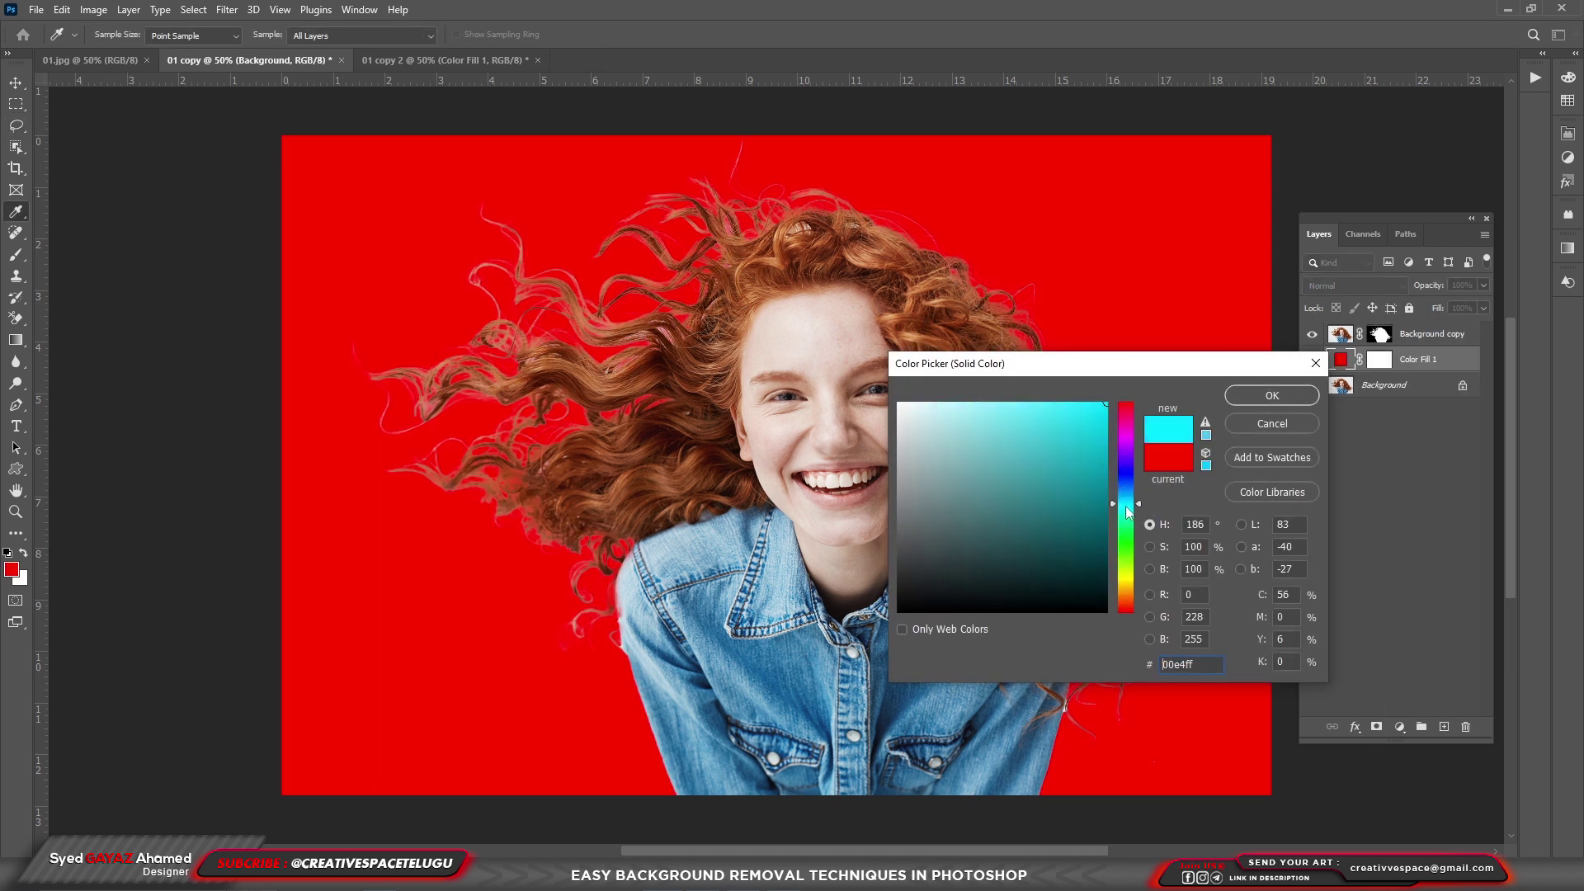
{"action": "left_click_drag", "start_coordinate": [1132, 513], "coordinate": [1134, 552]}
{"action": "left_click", "coordinate": [1272, 395]}
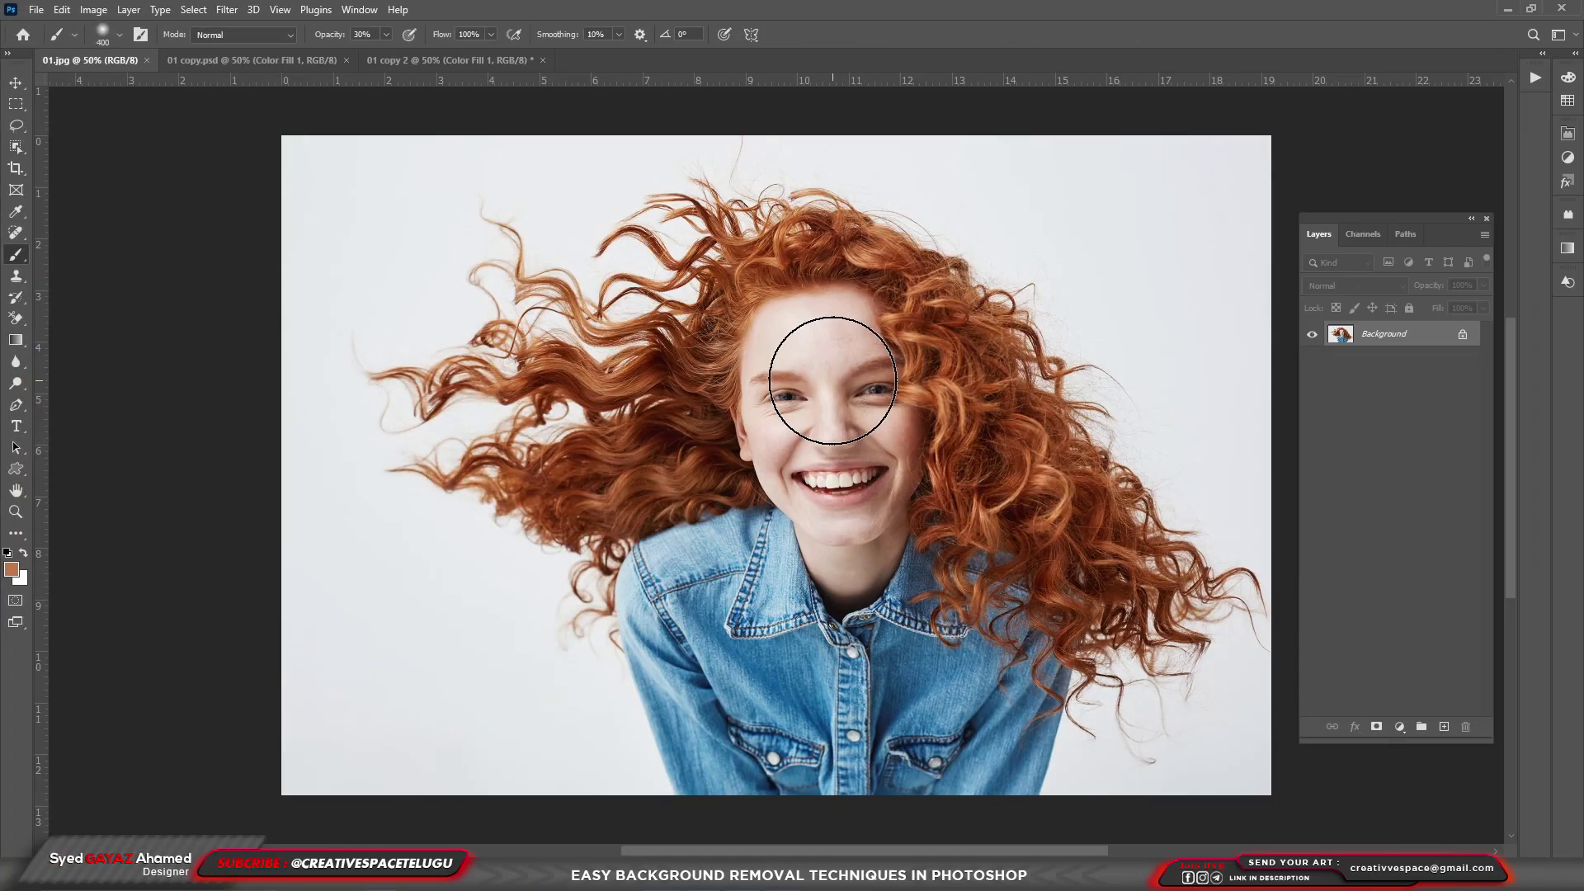
- Set the Background Eraser in 01.jpg to Background Swatch sampling with 36% tolerance, and sample the light grey backdrop
{"action": "left_click", "coordinate": [15, 319]}
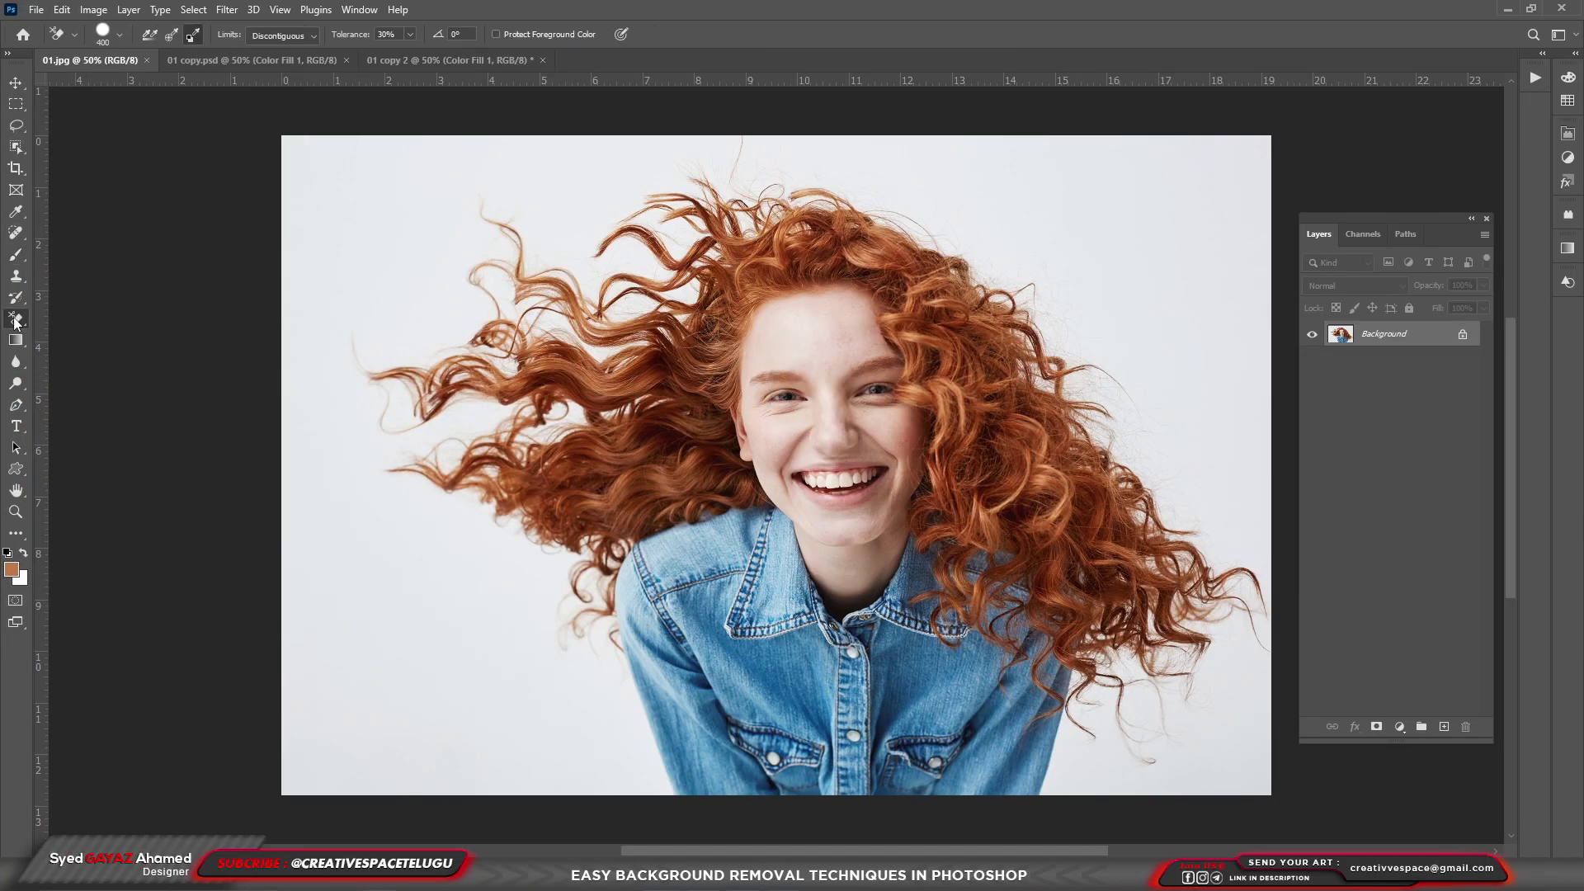
{"action": "right_click", "coordinate": [15, 321]}
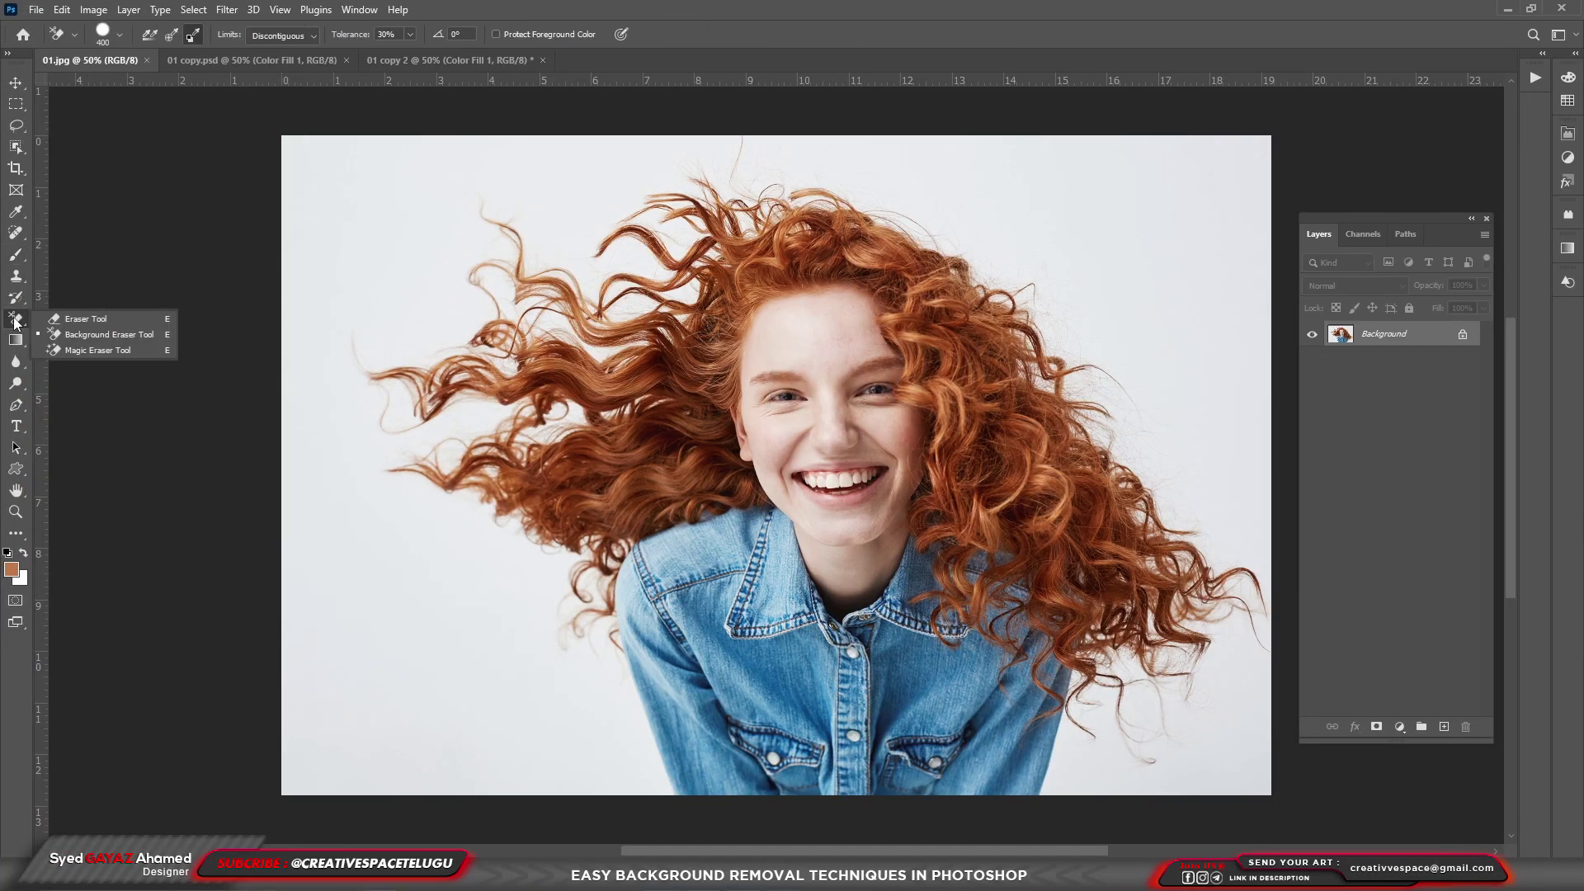
{"action": "left_click", "coordinate": [88, 339]}
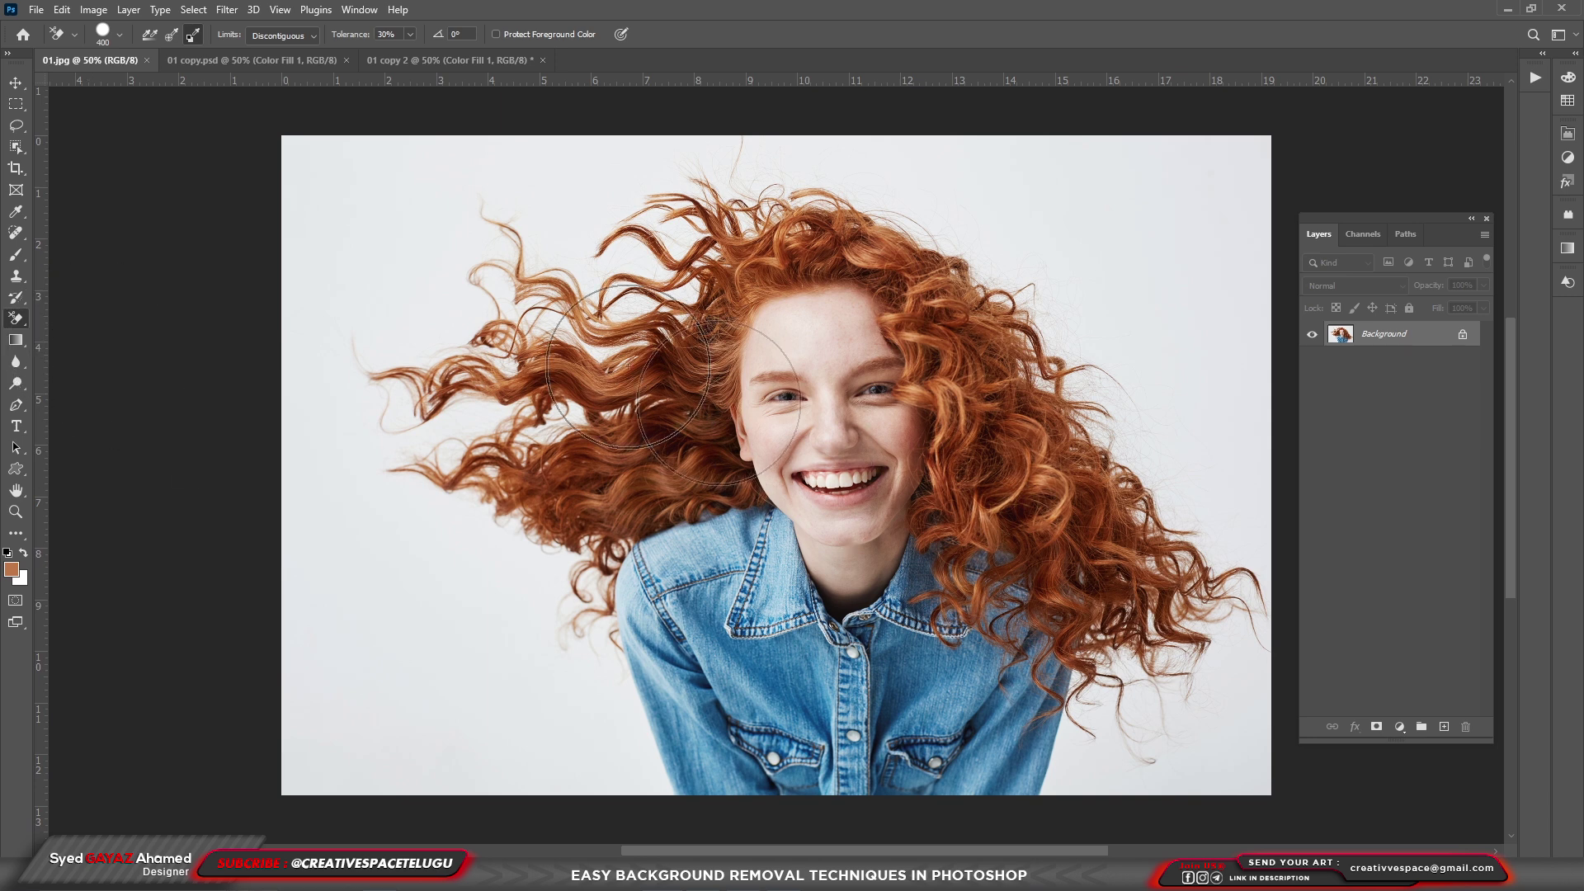
{"action": "left_click", "coordinate": [193, 37]}
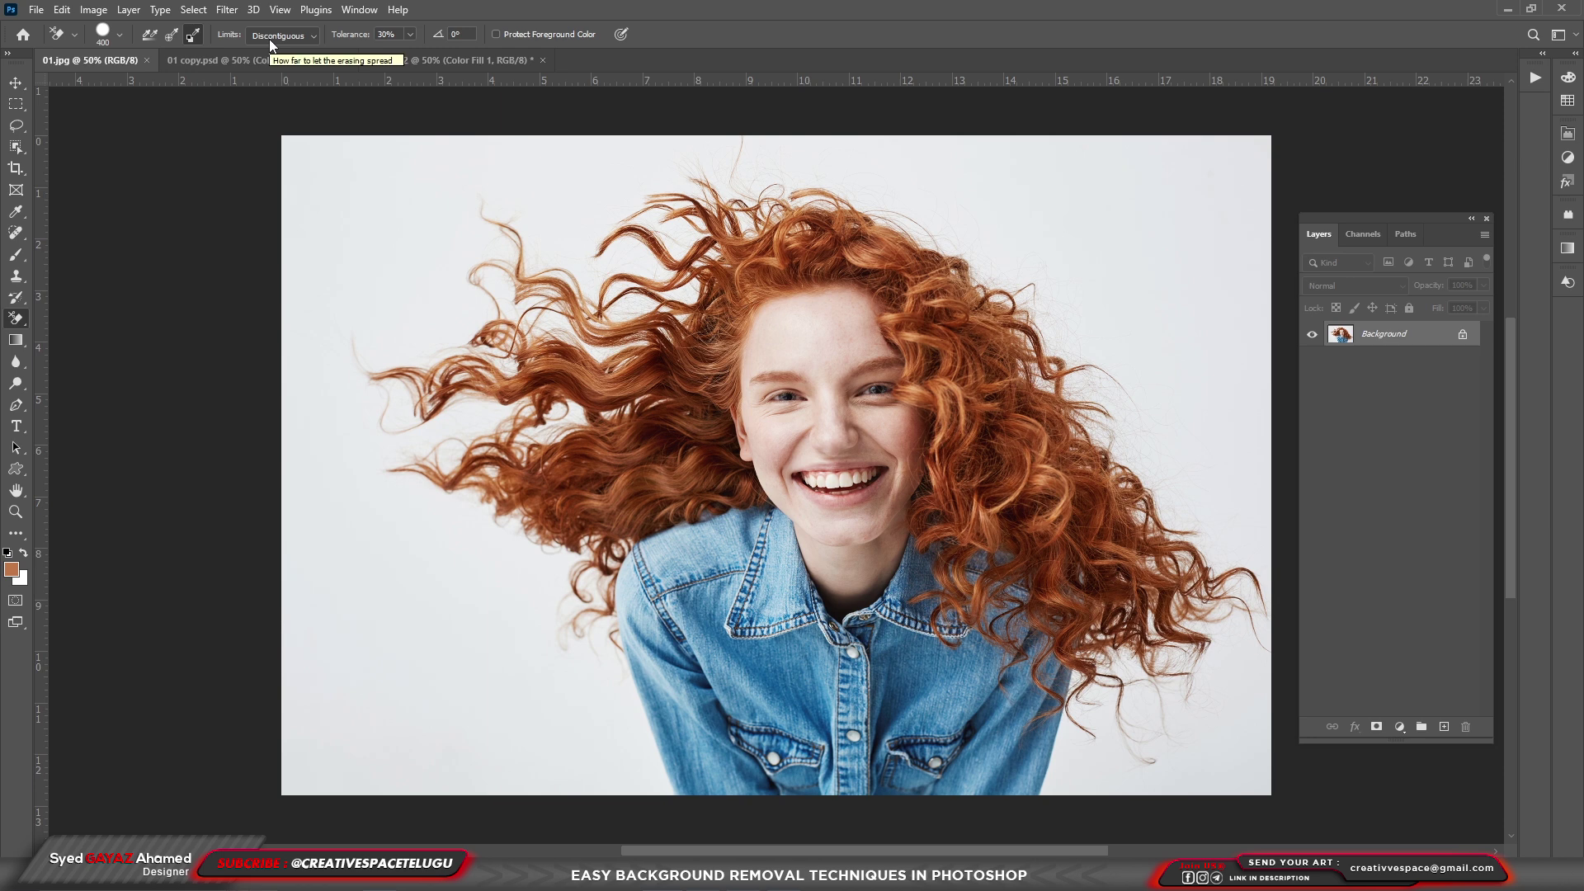
{"action": "left_click", "coordinate": [409, 35]}
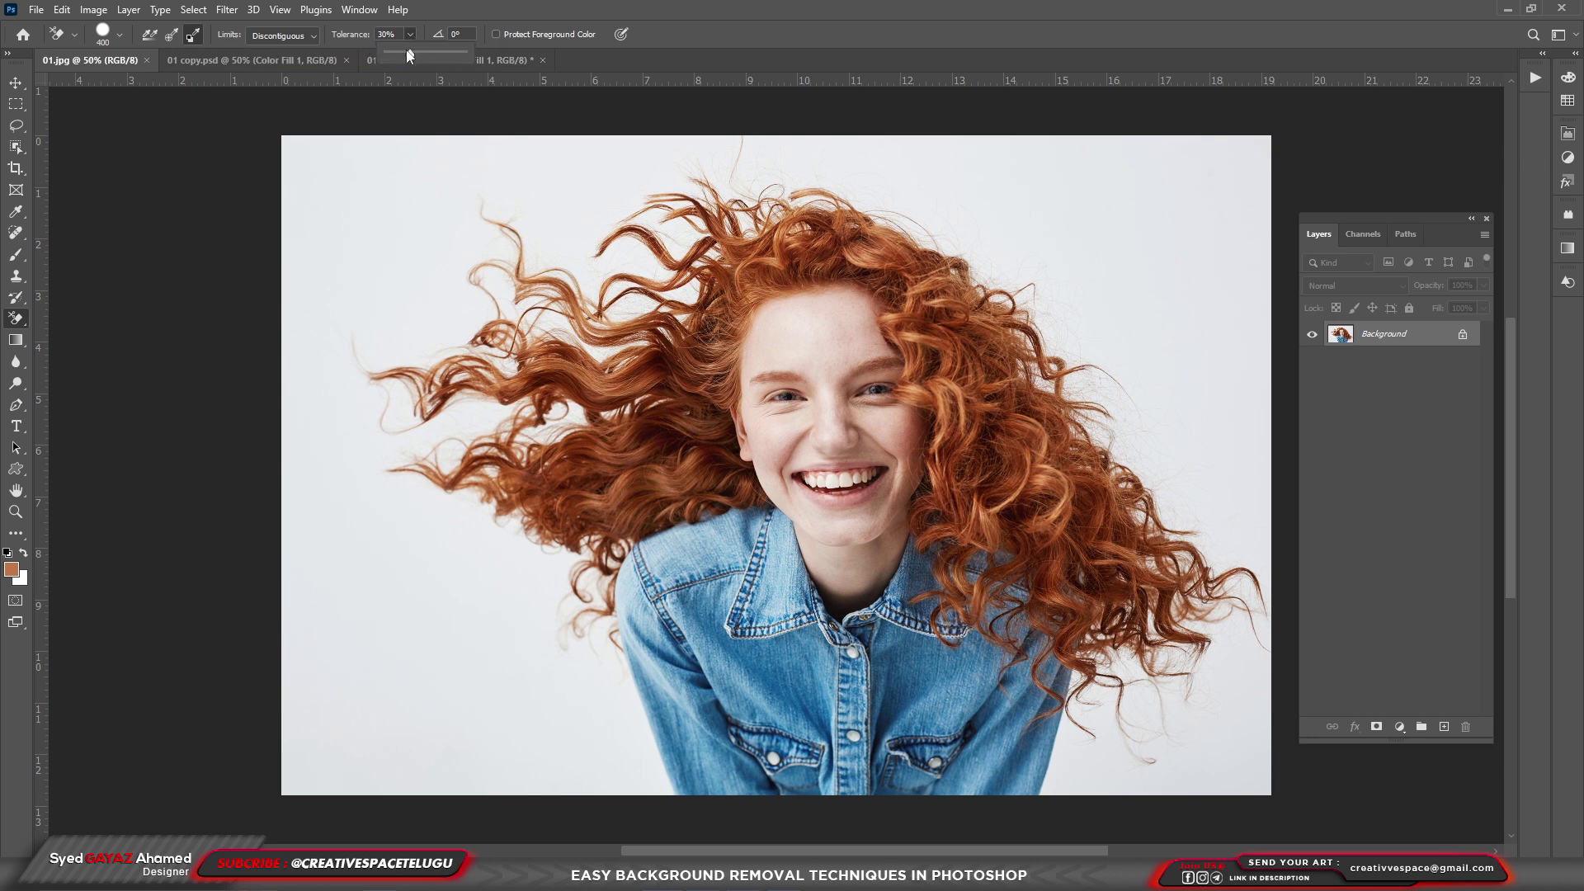
{"action": "left_click_drag", "start_coordinate": [410, 55], "coordinate": [415, 56]}
{"action": "left_click", "coordinate": [415, 248], "text": "alt"}
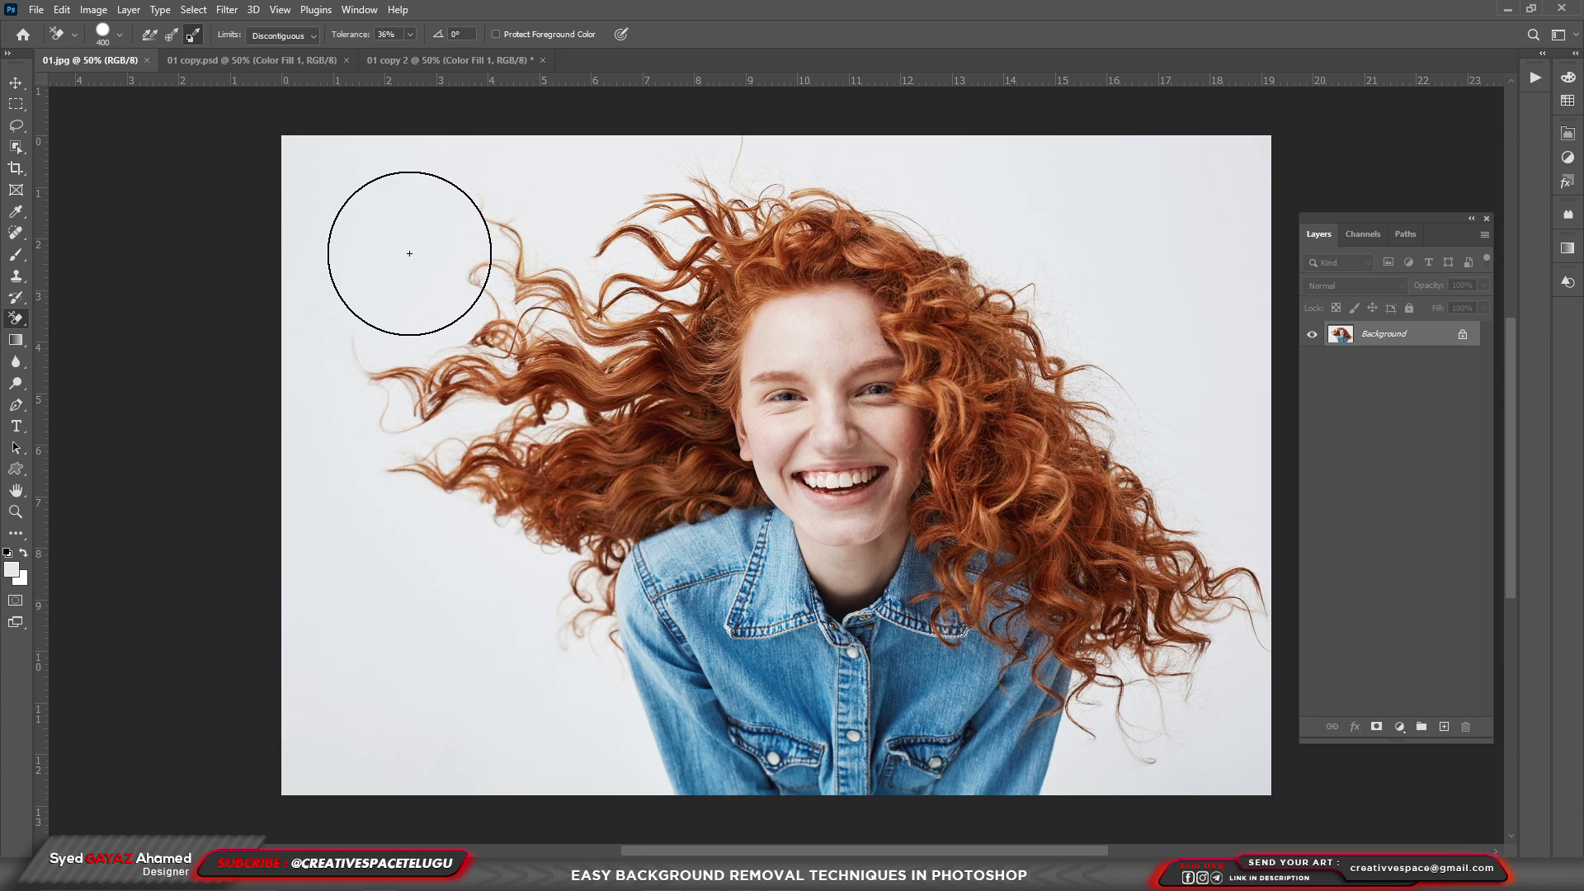
- Erase the backdrop on the image's left side around the hair and sleeve, reducing the brush size to 175
{"action": "mouse_move", "coordinate": [407, 255]}
{"action": "left_mouse_down"}
{"action": "mouse_move", "coordinate": [330, 354]}
{"action": "mouse_move", "coordinate": [300, 330]}
{"action": "mouse_move", "coordinate": [535, 264]}
{"action": "left_mouse_up"}
{"action": "left_click_drag", "start_coordinate": [445, 495], "coordinate": [459, 538]}
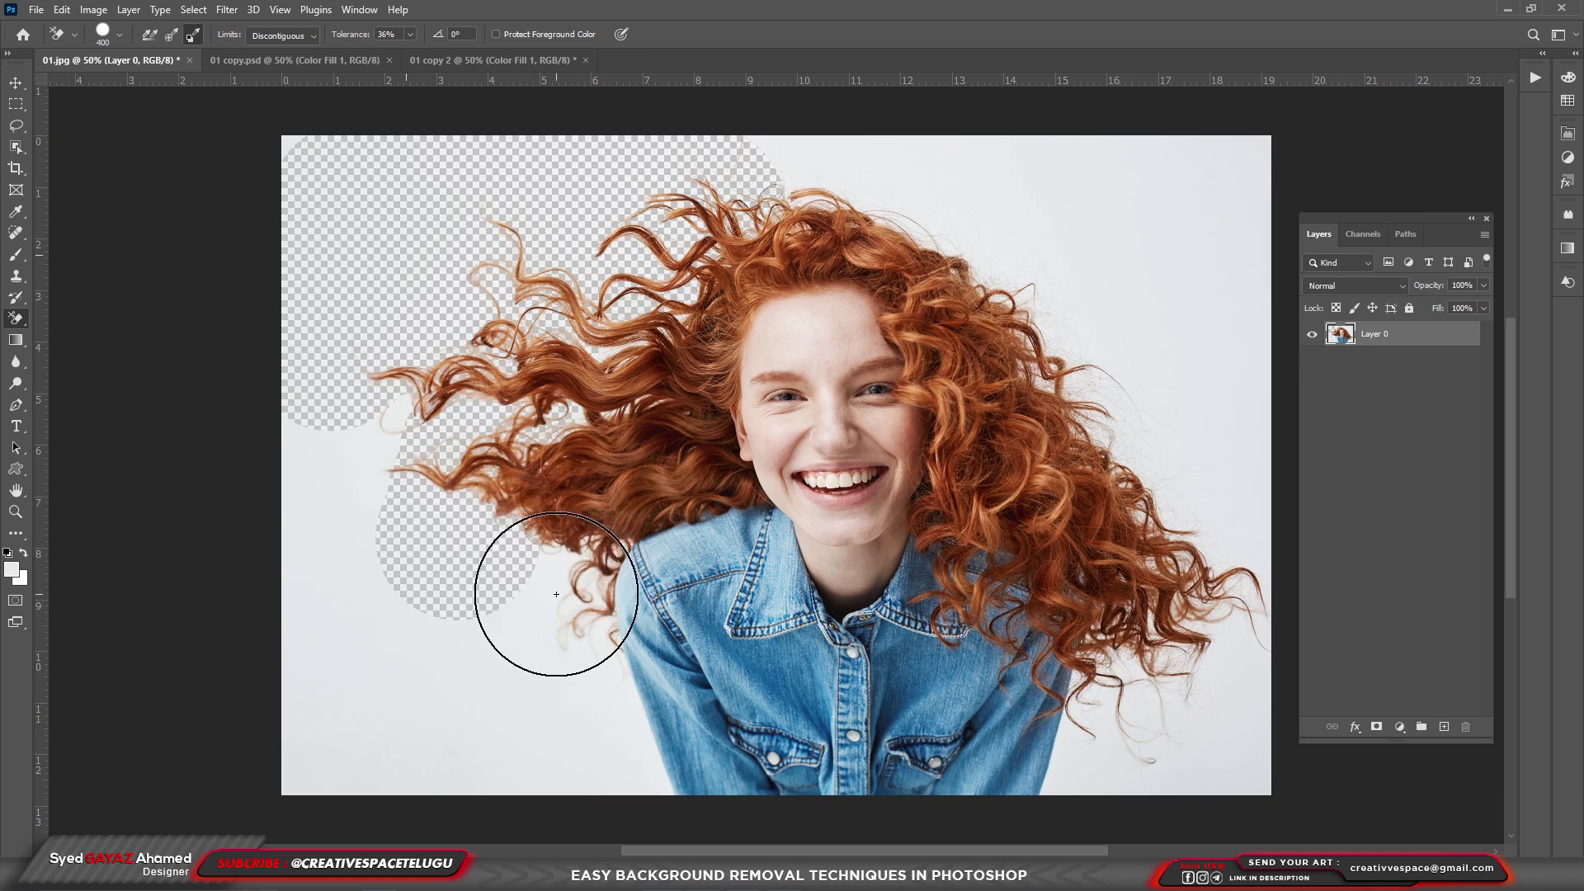
{"action": "mouse_move", "coordinate": [513, 531]}
{"action": "left_mouse_down"}
{"action": "mouse_move", "coordinate": [371, 319]}
{"action": "mouse_move", "coordinate": [373, 764]}
{"action": "mouse_move", "coordinate": [378, 702]}
{"action": "left_mouse_up"}
{"action": "key", "text": "bracketleft"}
{"action": "key", "text": "bracketleft"}
{"action": "key", "text": "bracketleft"}
{"action": "key", "text": "bracketleft"}
{"action": "mouse_move", "coordinate": [459, 835]}
{"action": "left_mouse_down"}
{"action": "mouse_move", "coordinate": [562, 528]}
{"action": "mouse_move", "coordinate": [569, 569]}
{"action": "mouse_move", "coordinate": [599, 524]}
{"action": "mouse_move", "coordinate": [552, 747]}
{"action": "mouse_move", "coordinate": [577, 665]}
{"action": "mouse_move", "coordinate": [561, 609]}
{"action": "mouse_move", "coordinate": [622, 780]}
{"action": "left_mouse_up"}
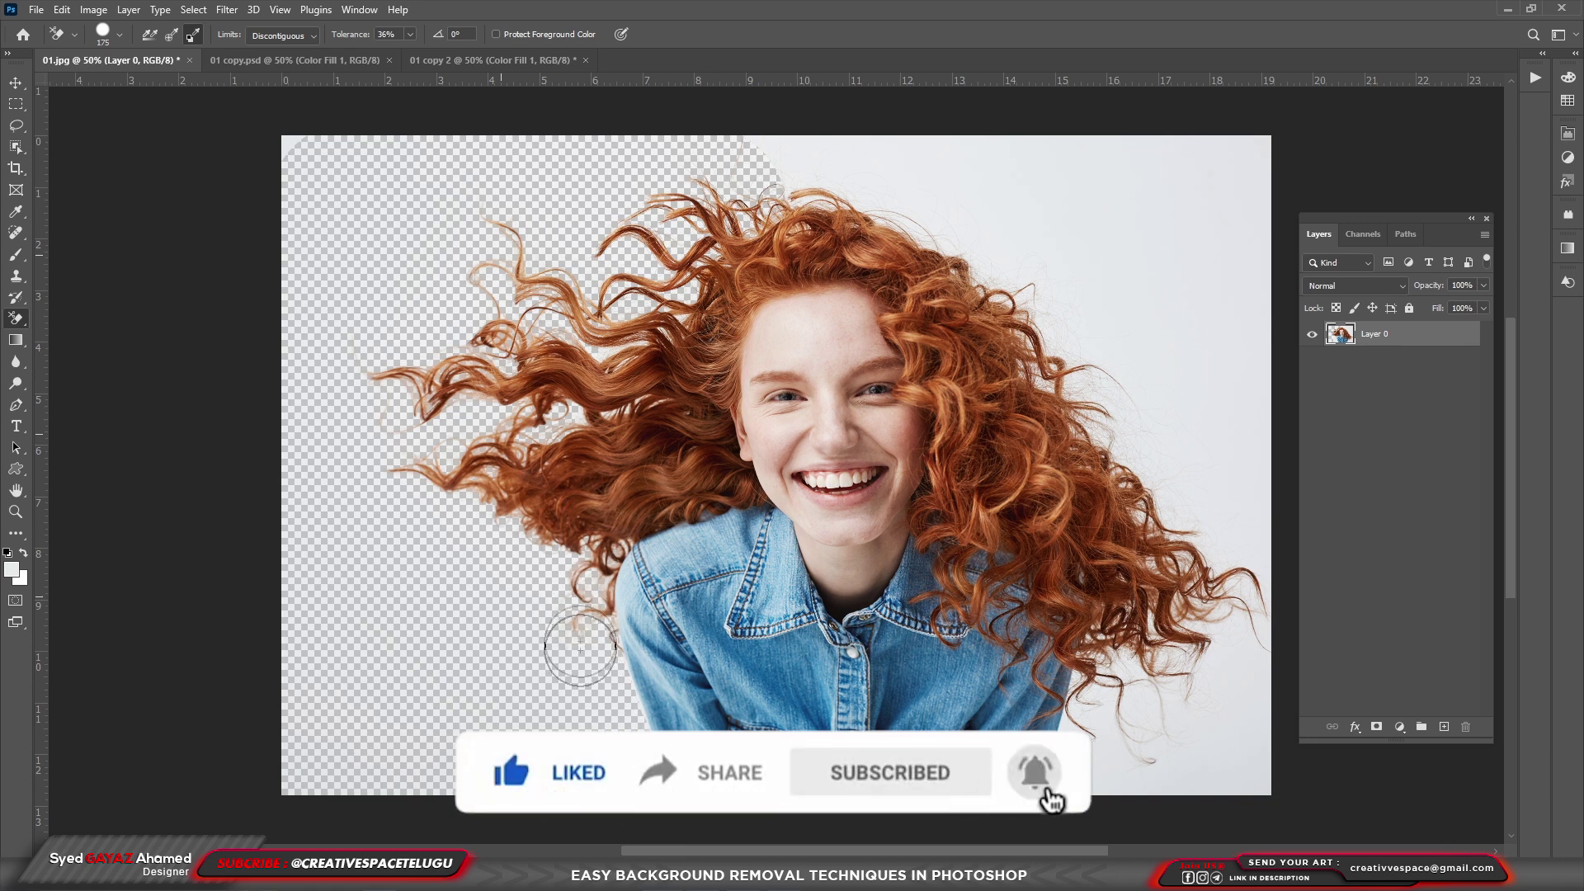
- Erase the remaining backdrop on the image's right side around the curls, enlarging the brush to 300
{"action": "mouse_move", "coordinate": [1308, 761]}
{"action": "left_mouse_down"}
{"action": "mouse_move", "coordinate": [1166, 710]}
{"action": "mouse_move", "coordinate": [1183, 744]}
{"action": "mouse_move", "coordinate": [1240, 719]}
{"action": "mouse_move", "coordinate": [1256, 682]}
{"action": "mouse_move", "coordinate": [1236, 780]}
{"action": "mouse_move", "coordinate": [1156, 687]}
{"action": "mouse_move", "coordinate": [1137, 755]}
{"action": "mouse_move", "coordinate": [1143, 664]}
{"action": "left_mouse_up"}
{"action": "key", "text": "bracketright"}
{"action": "key", "text": "bracketright"}
{"action": "key", "text": "bracketright"}
{"action": "mouse_move", "coordinate": [1229, 577]}
{"action": "left_mouse_down"}
{"action": "mouse_move", "coordinate": [725, 159]}
{"action": "mouse_move", "coordinate": [1106, 410]}
{"action": "mouse_move", "coordinate": [1143, 313]}
{"action": "mouse_move", "coordinate": [1089, 471]}
{"action": "left_mouse_up"}
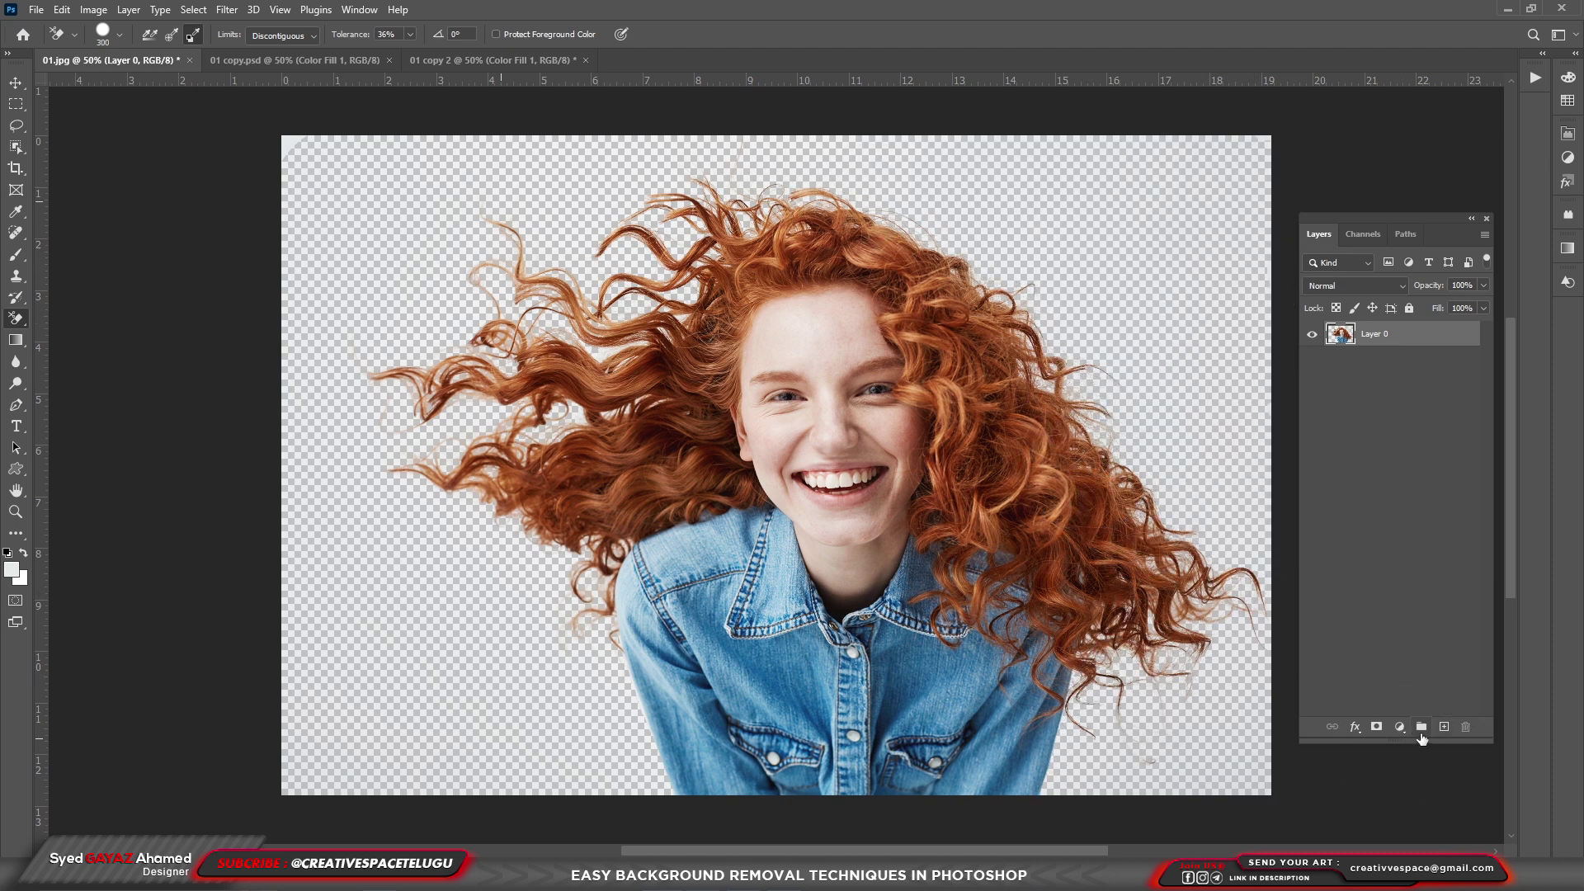
- Add a layer mask to Layer 0 and place a teal Solid Color fill layer beneath it
{"action": "left_click", "coordinate": [1402, 730]}
{"action": "left_click", "coordinate": [1447, 457]}
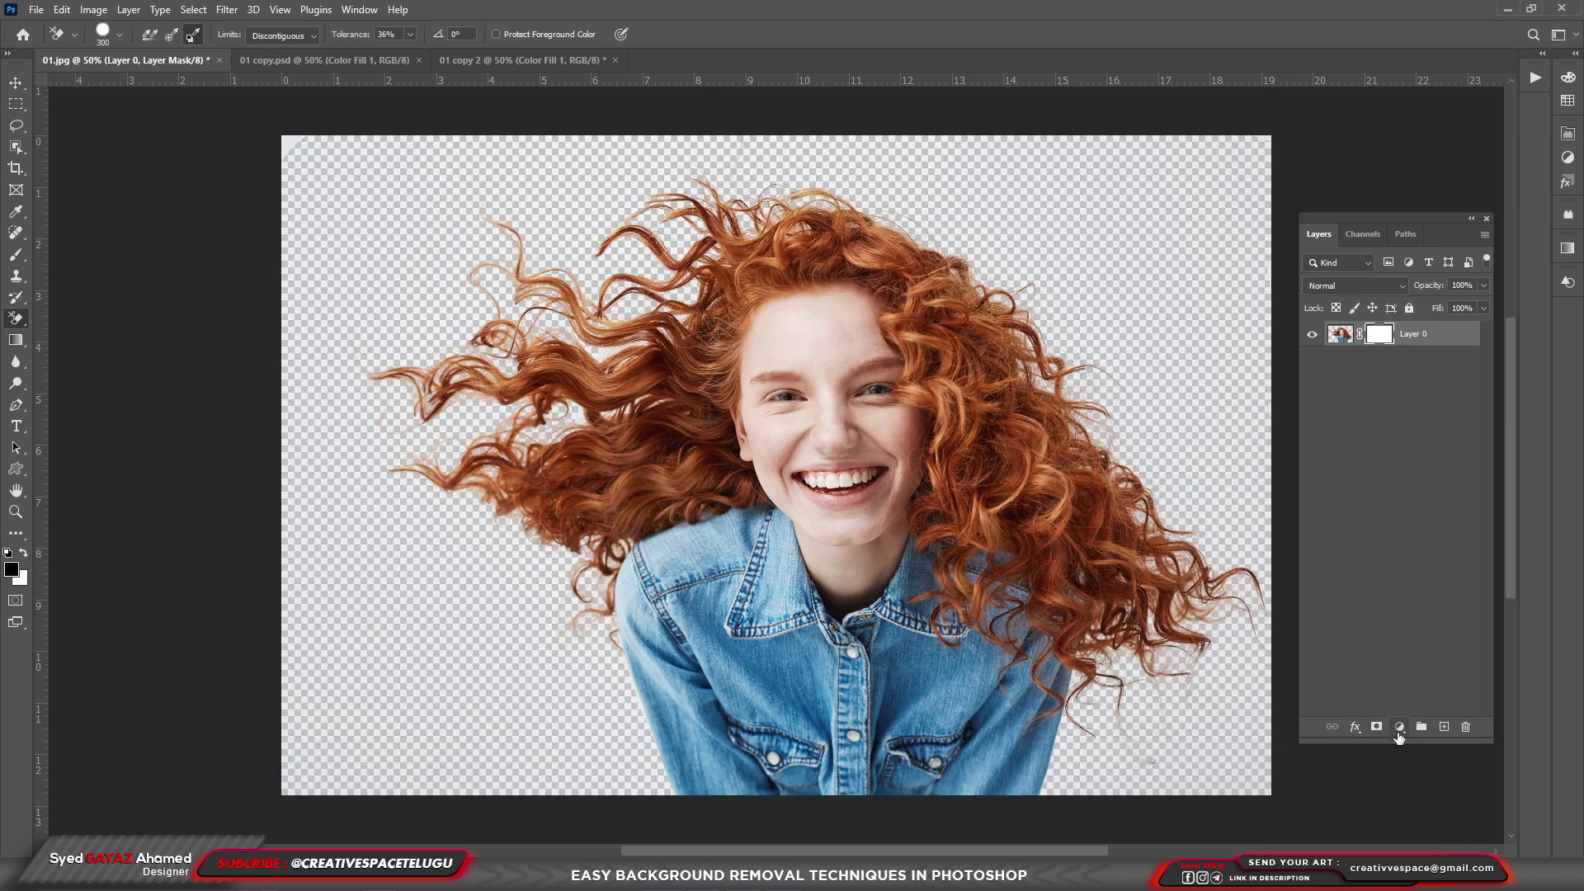
{"action": "left_click", "coordinate": [1401, 727]}
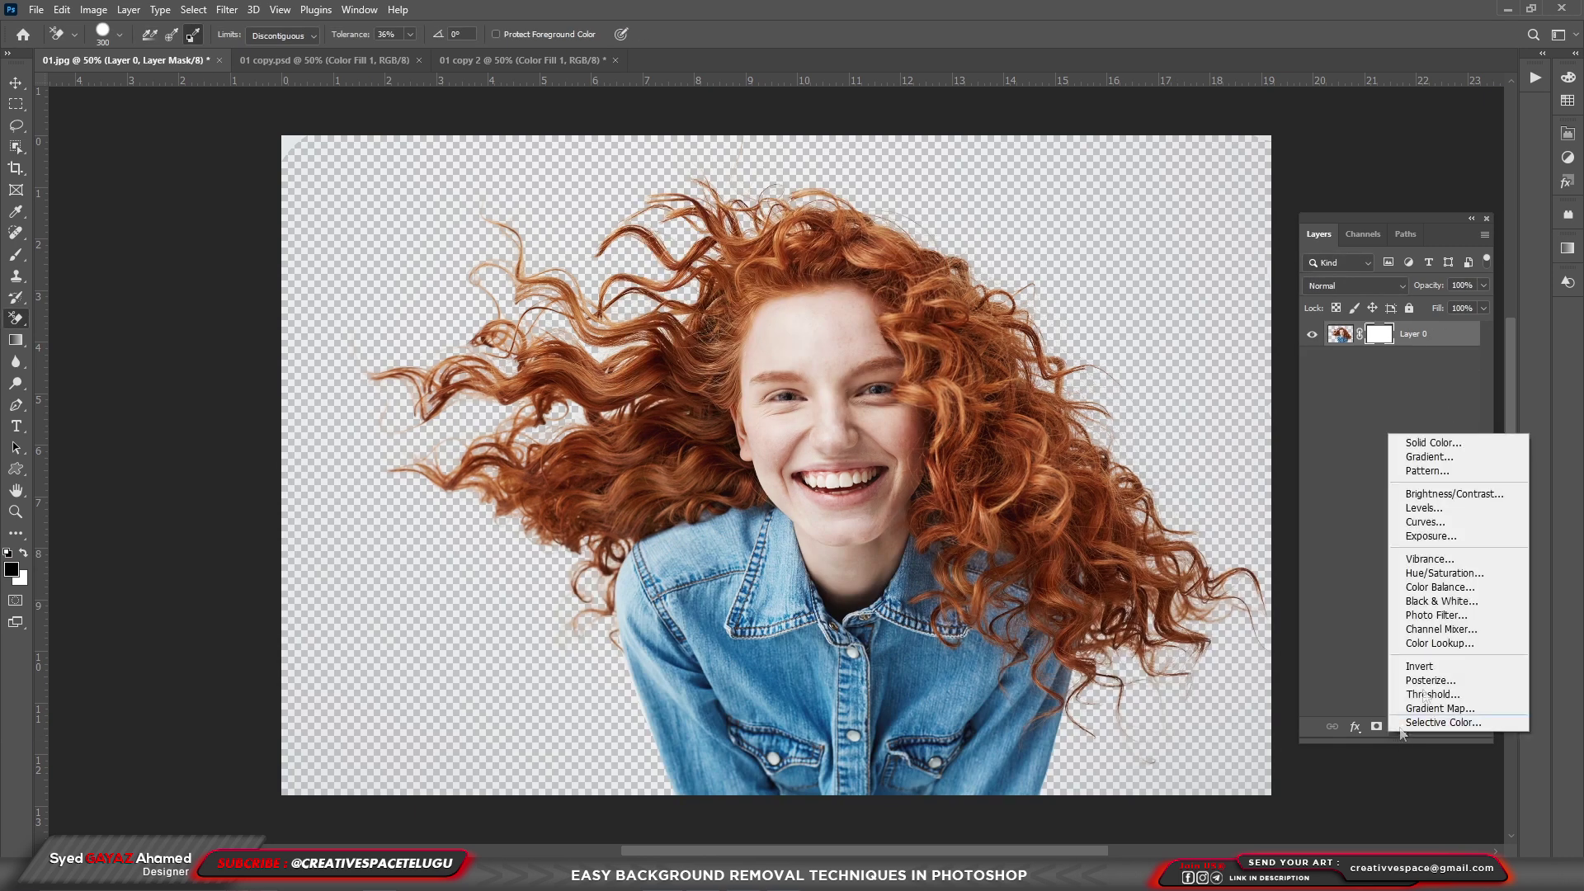
{"action": "left_click", "coordinate": [1472, 448]}
{"action": "left_click", "coordinate": [1023, 447]}
{"action": "left_click", "coordinate": [1093, 465]}
{"action": "left_click", "coordinate": [1315, 399]}
{"action": "key", "text": "ctrl+bracketleft"}
{"action": "left_click", "coordinate": [1222, 342]}
{"action": "left_click", "coordinate": [817, 339]}
{"action": "key", "text": "alt+bracketright"}
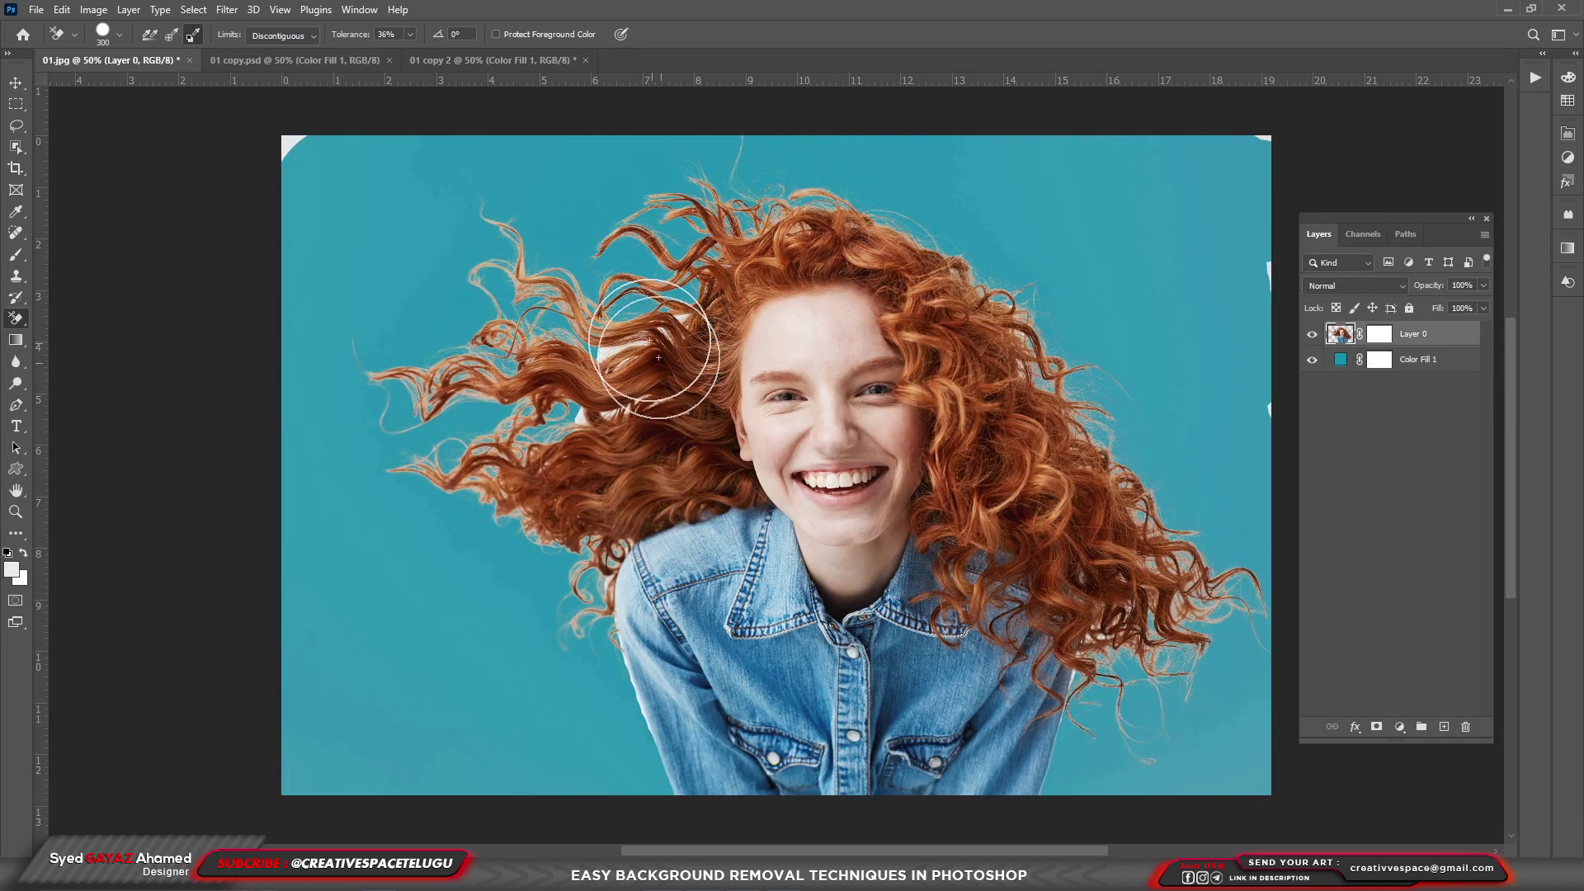
- Erase the leftover white patches in the image's upper-left corner and along the woman's left-hand sleeve edge
{"action": "left_click", "coordinate": [291, 142]}
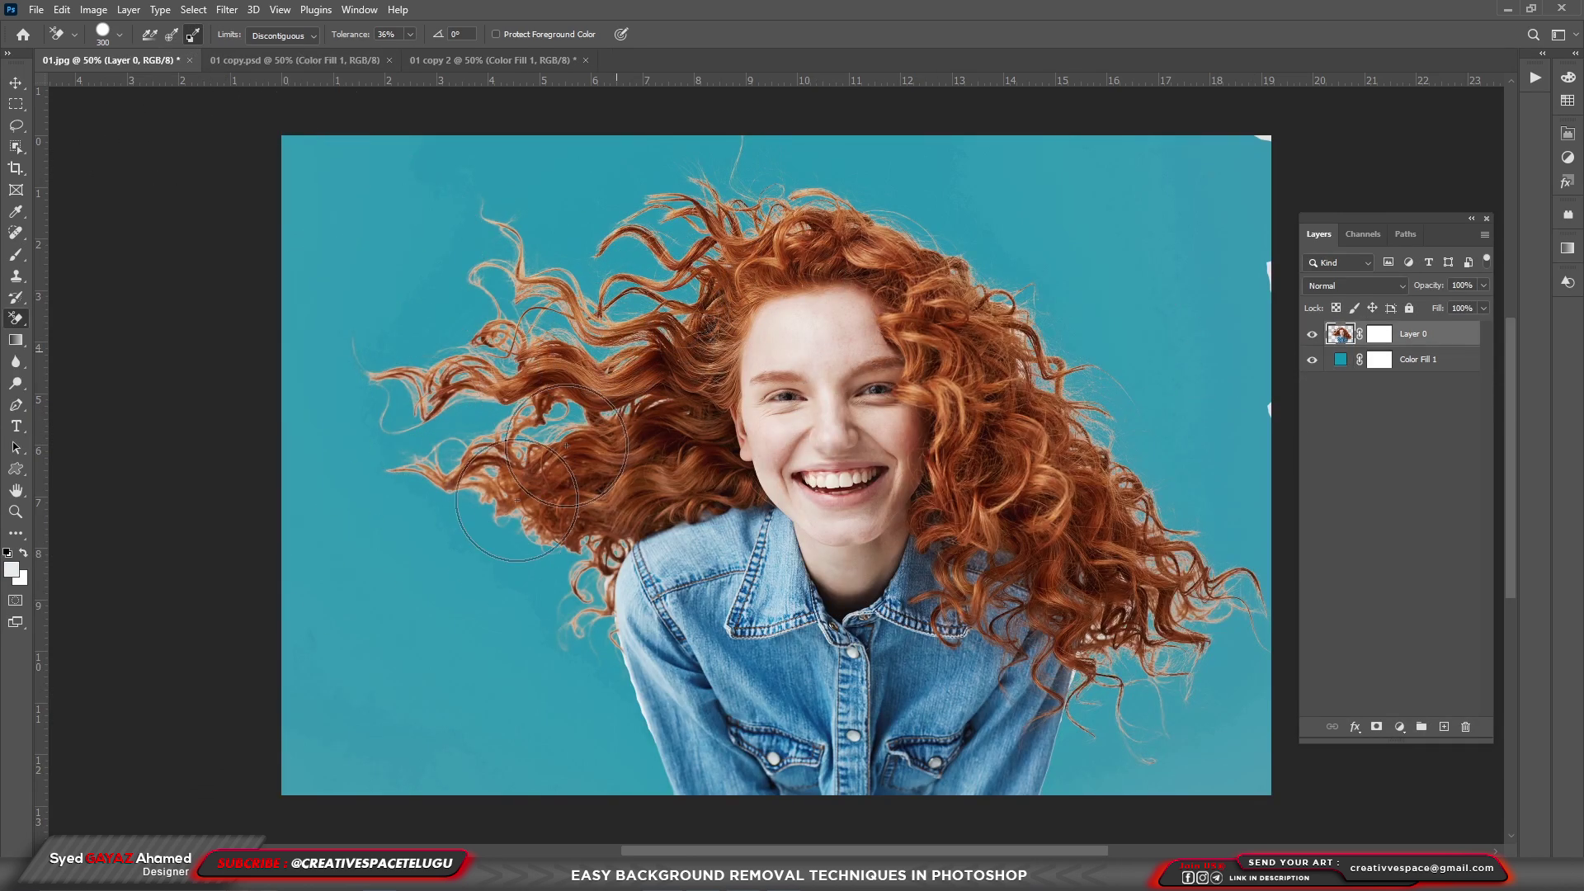
{"action": "left_click_drag", "start_coordinate": [631, 625], "coordinate": [633, 586]}
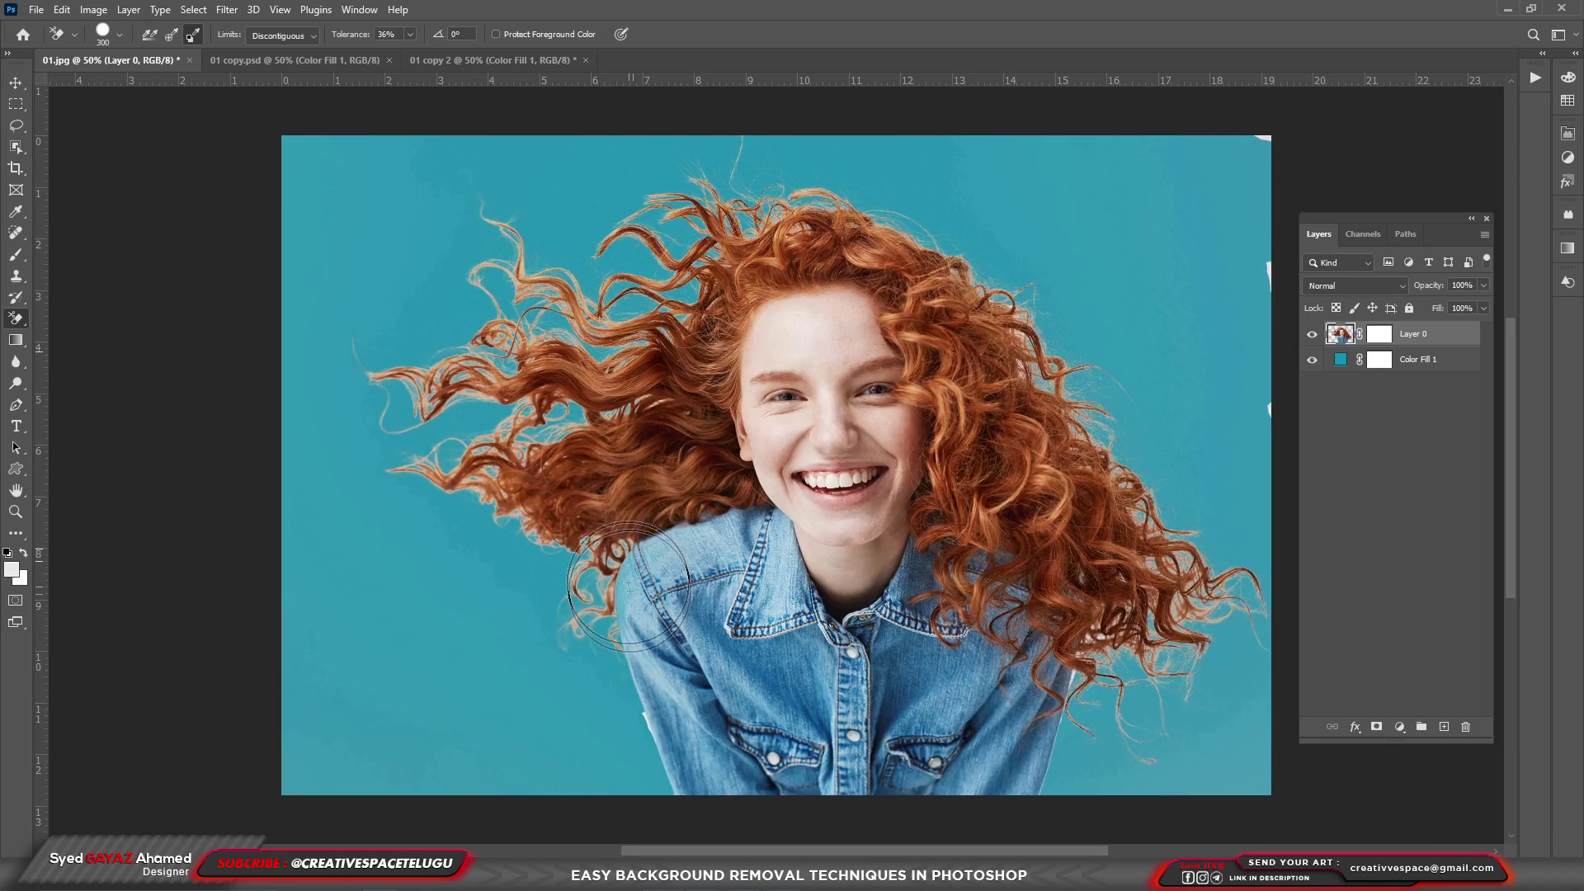
{"action": "left_click", "coordinate": [625, 704]}
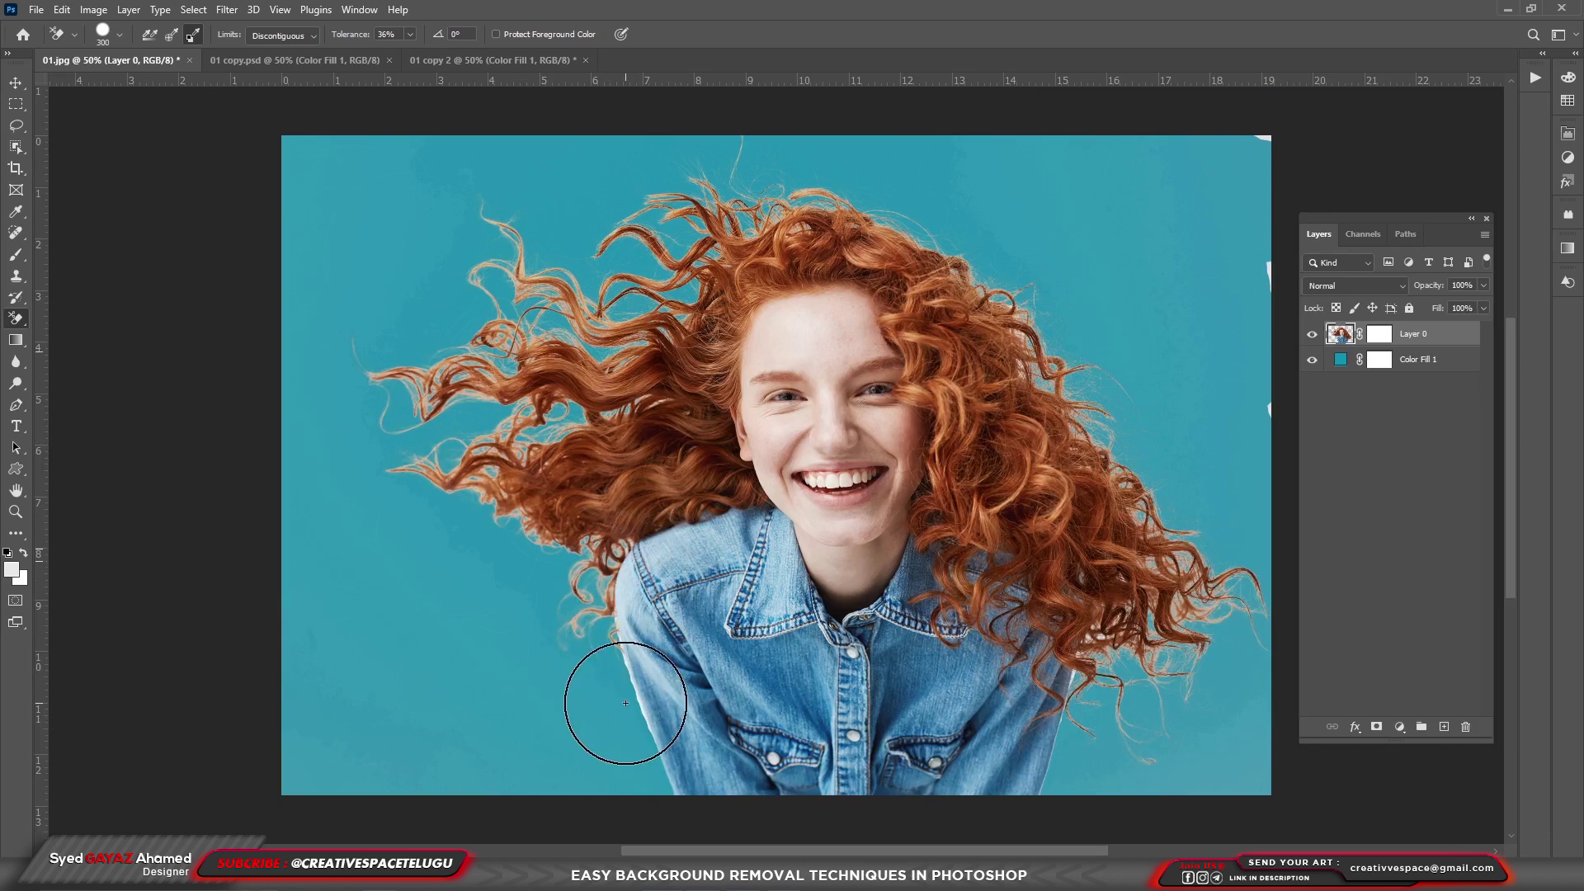
- Try the Background Eraser over the woman's face and undo the strokes
{"action": "mouse_move", "coordinate": [828, 336]}
{"action": "left_mouse_down"}
{"action": "mouse_move", "coordinate": [746, 359]}
{"action": "mouse_move", "coordinate": [864, 316]}
{"action": "mouse_move", "coordinate": [888, 376]}
{"action": "mouse_move", "coordinate": [852, 446]}
{"action": "left_mouse_up"}
{"action": "key", "text": "ctrl+z"}
{"action": "key", "text": "ctrl+z"}
- Select the woman on the Background layer of 01 copy 2 using Select Subject with the Quick Selection tool
{"action": "left_click", "coordinate": [495, 60]}
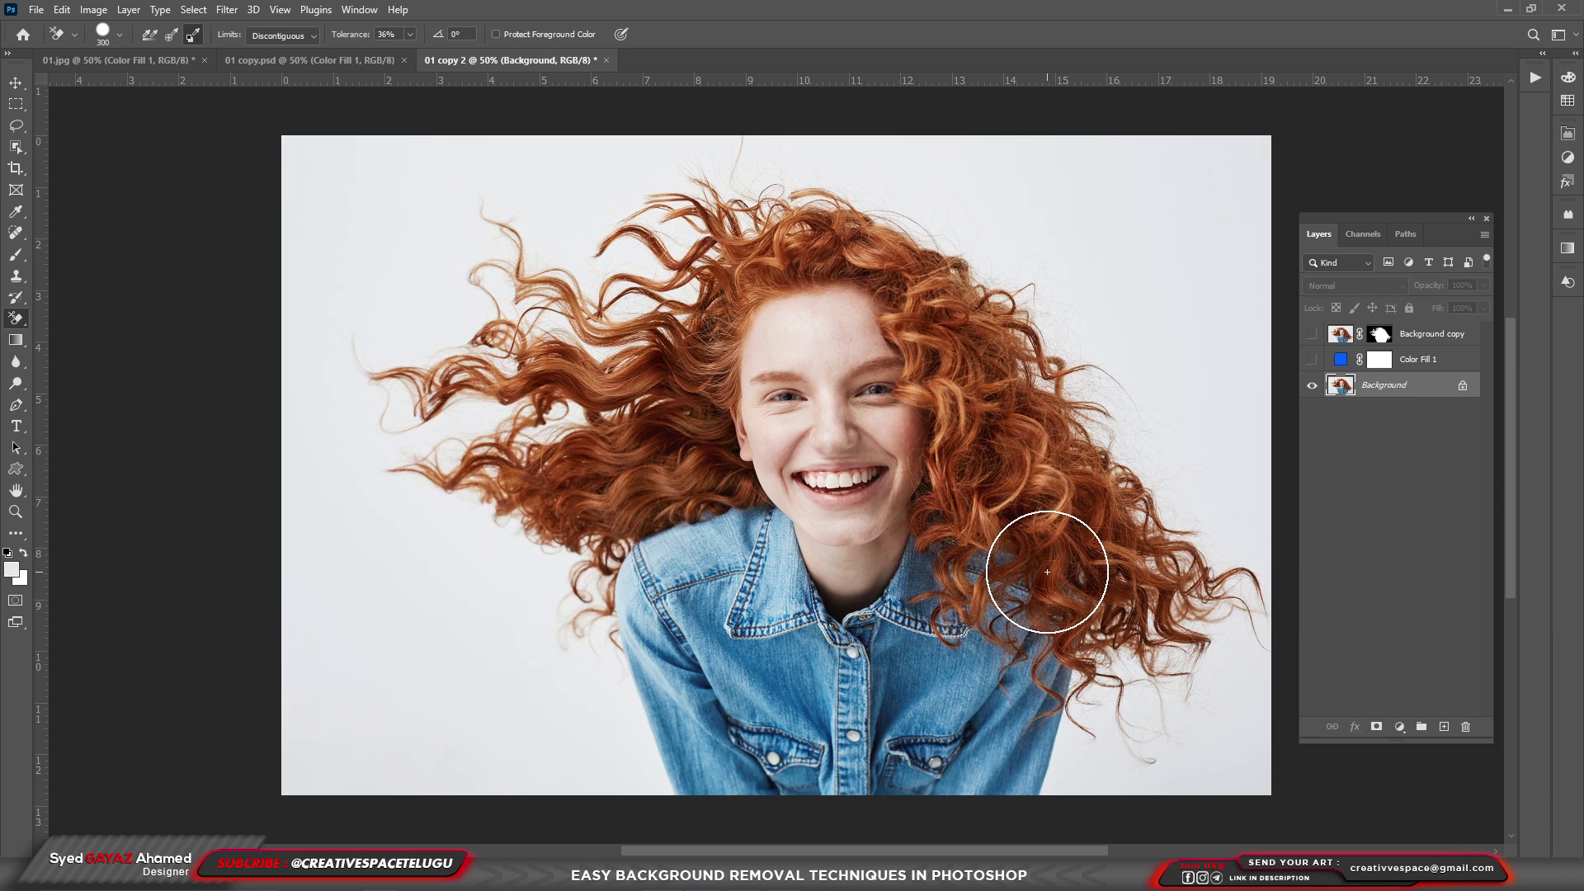
{"action": "key", "text": "w"}
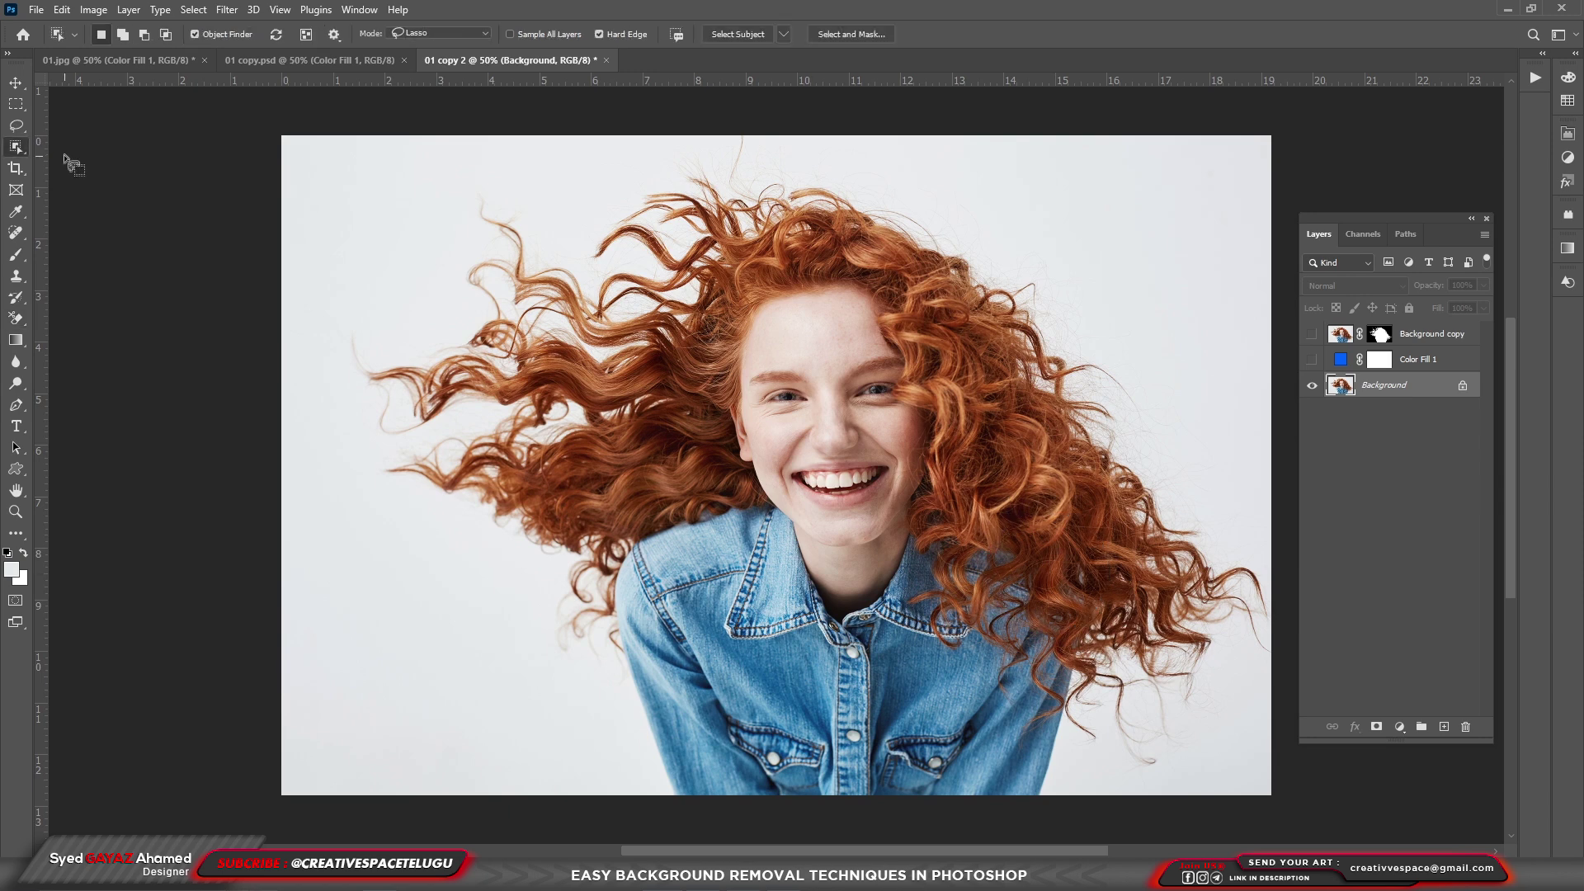
{"action": "right_click", "coordinate": [16, 147]}
{"action": "left_click", "coordinate": [55, 167]}
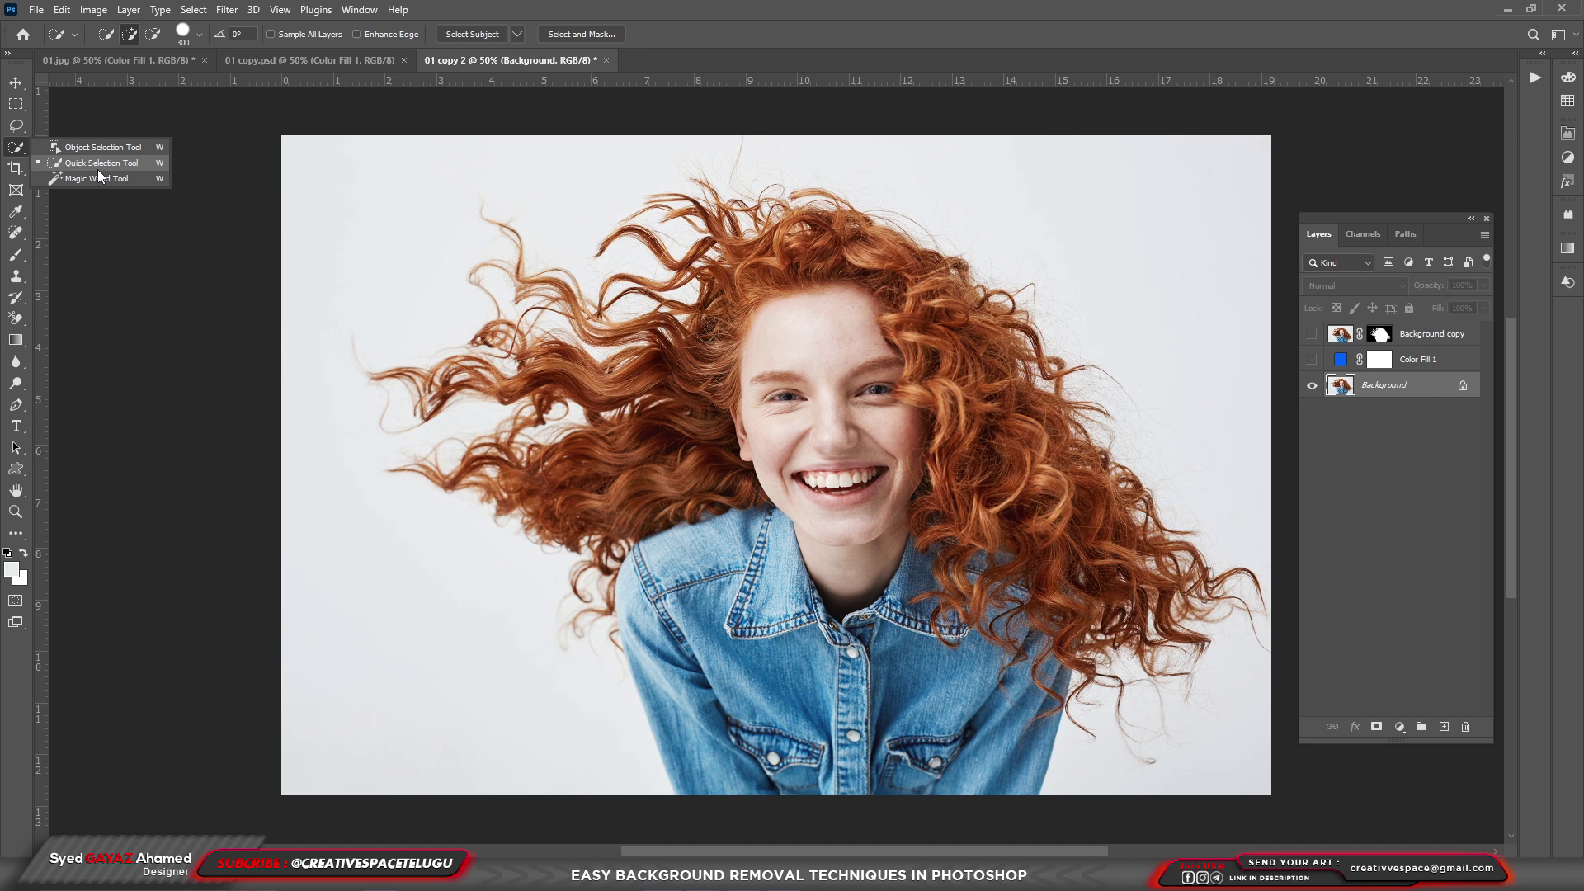
{"action": "left_click", "coordinate": [467, 36]}
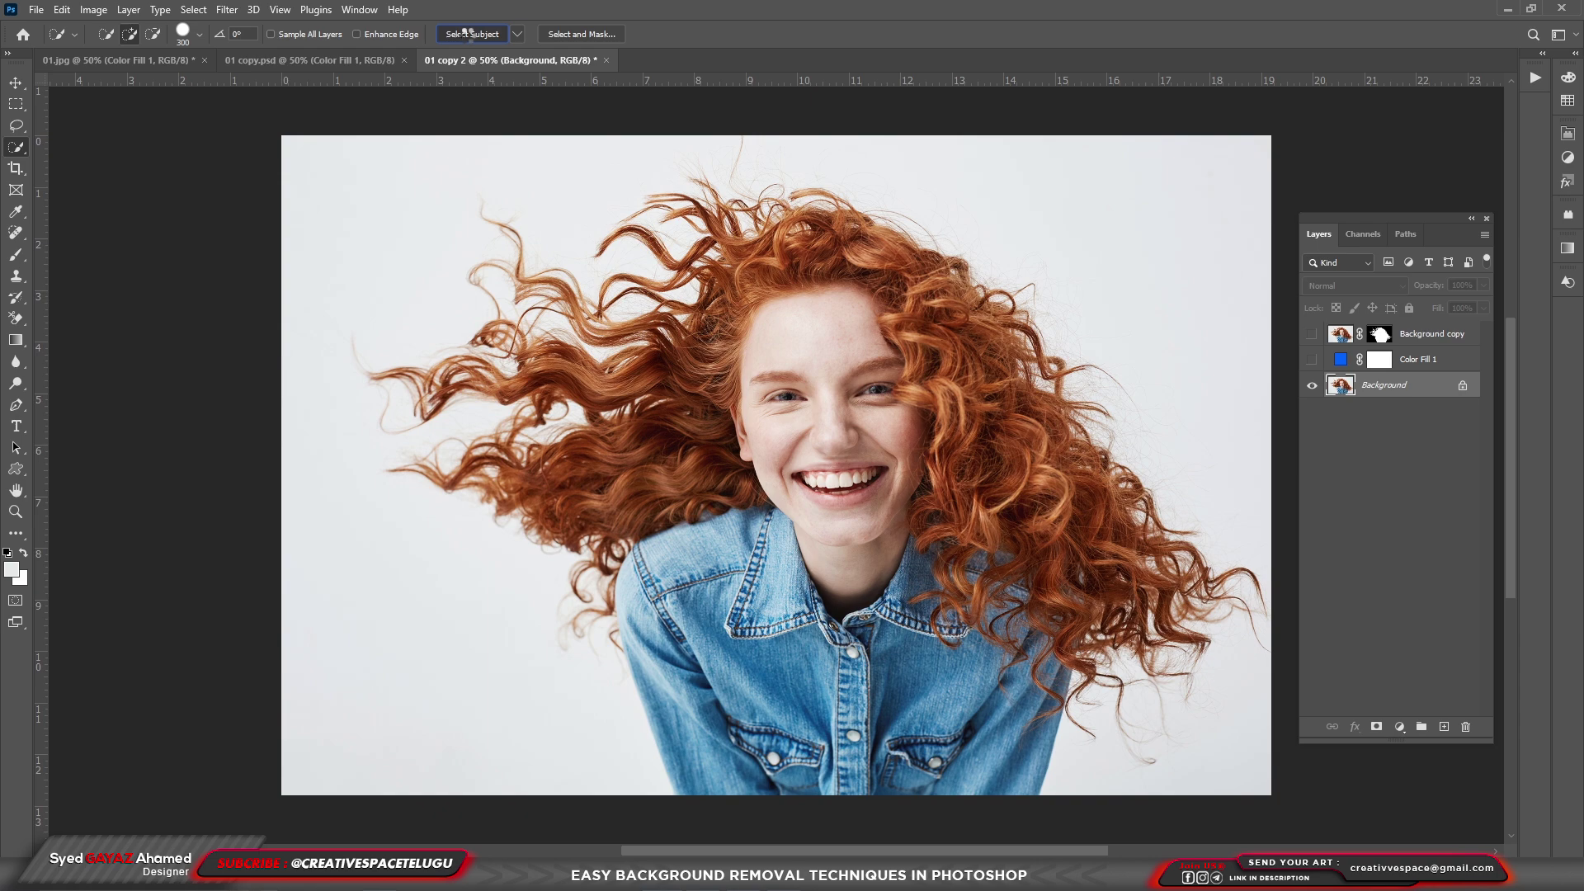
{"action": "left_click", "coordinate": [467, 33]}
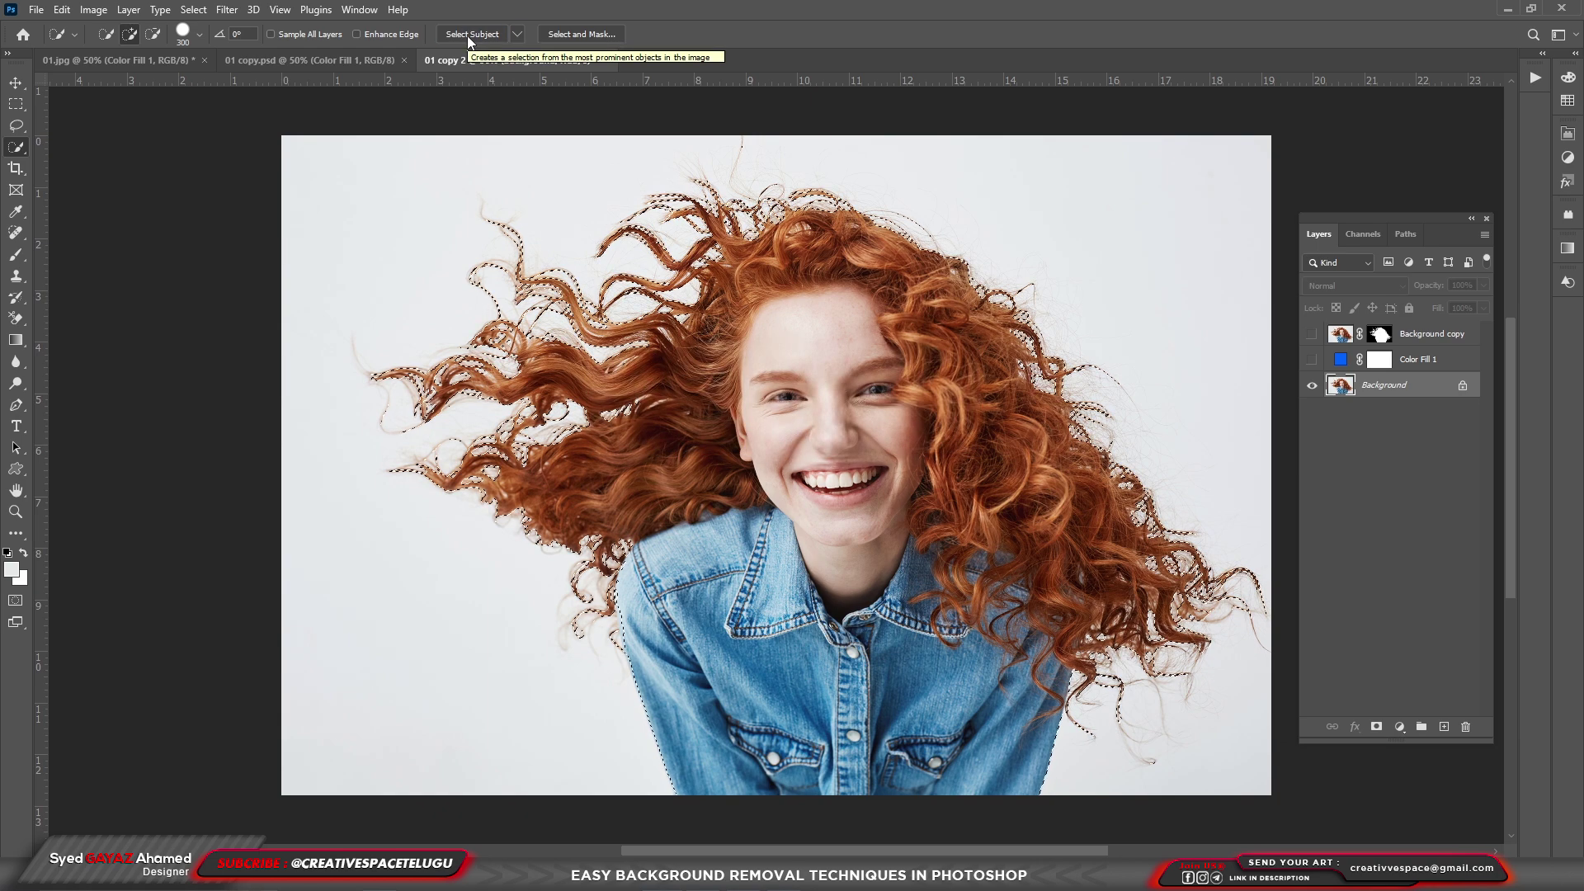
- Output the selection as New Layer with Layer Mask with Smart Radius and Decontaminate Colors enabled, and move the blue fill layer beneath it
{"action": "left_click", "coordinate": [567, 38]}
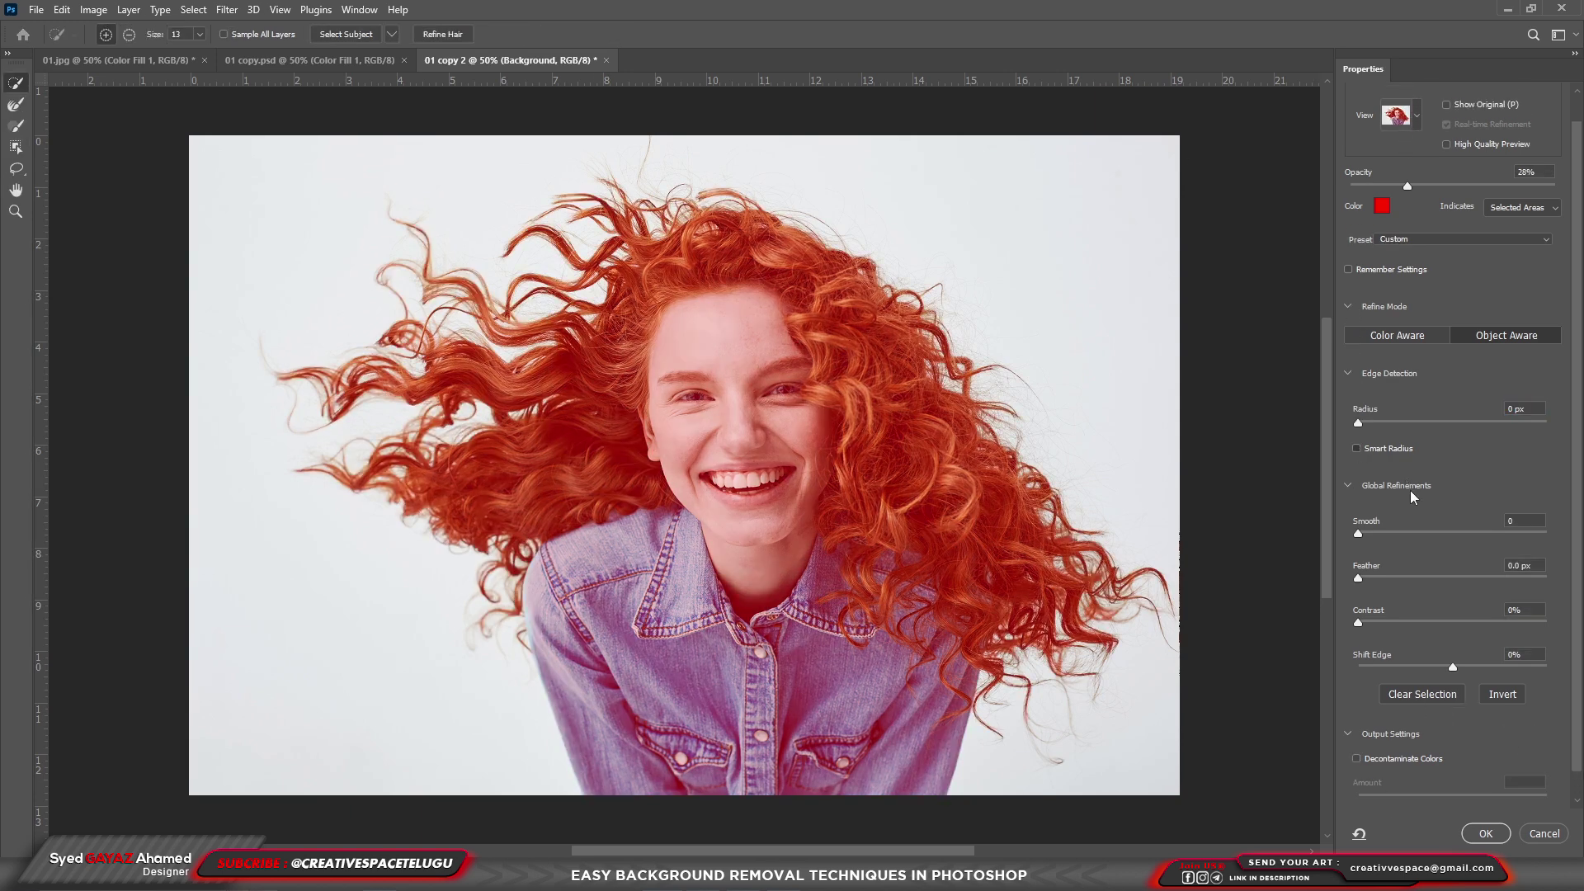
{"action": "left_click_drag", "start_coordinate": [1581, 690], "coordinate": [1578, 755]}
{"action": "left_click", "coordinate": [1355, 733]}
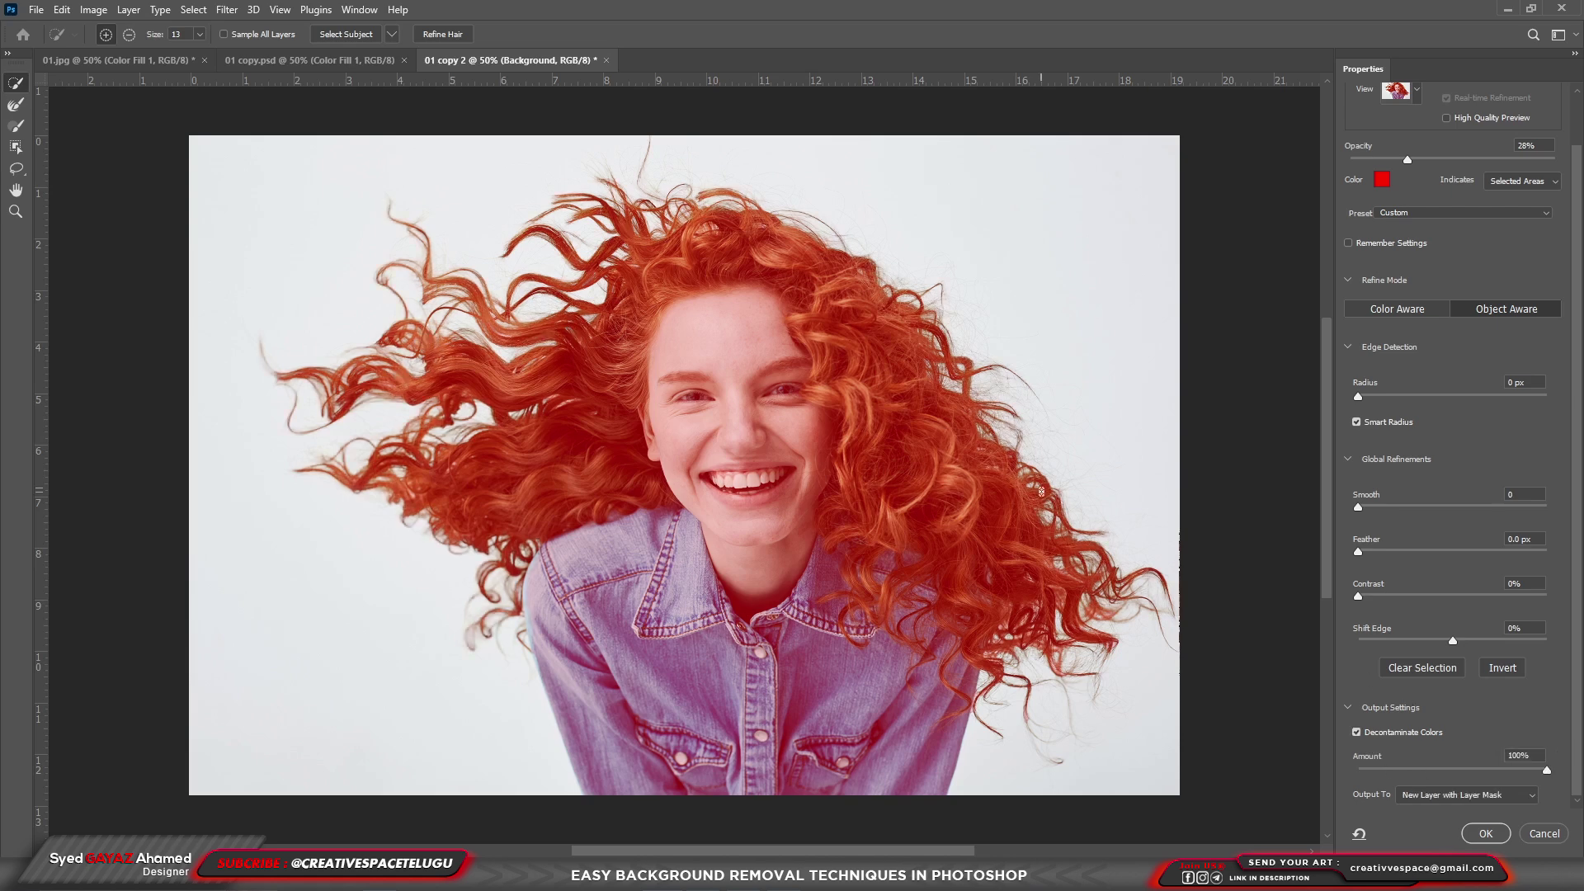
{"action": "left_click", "coordinate": [1495, 836]}
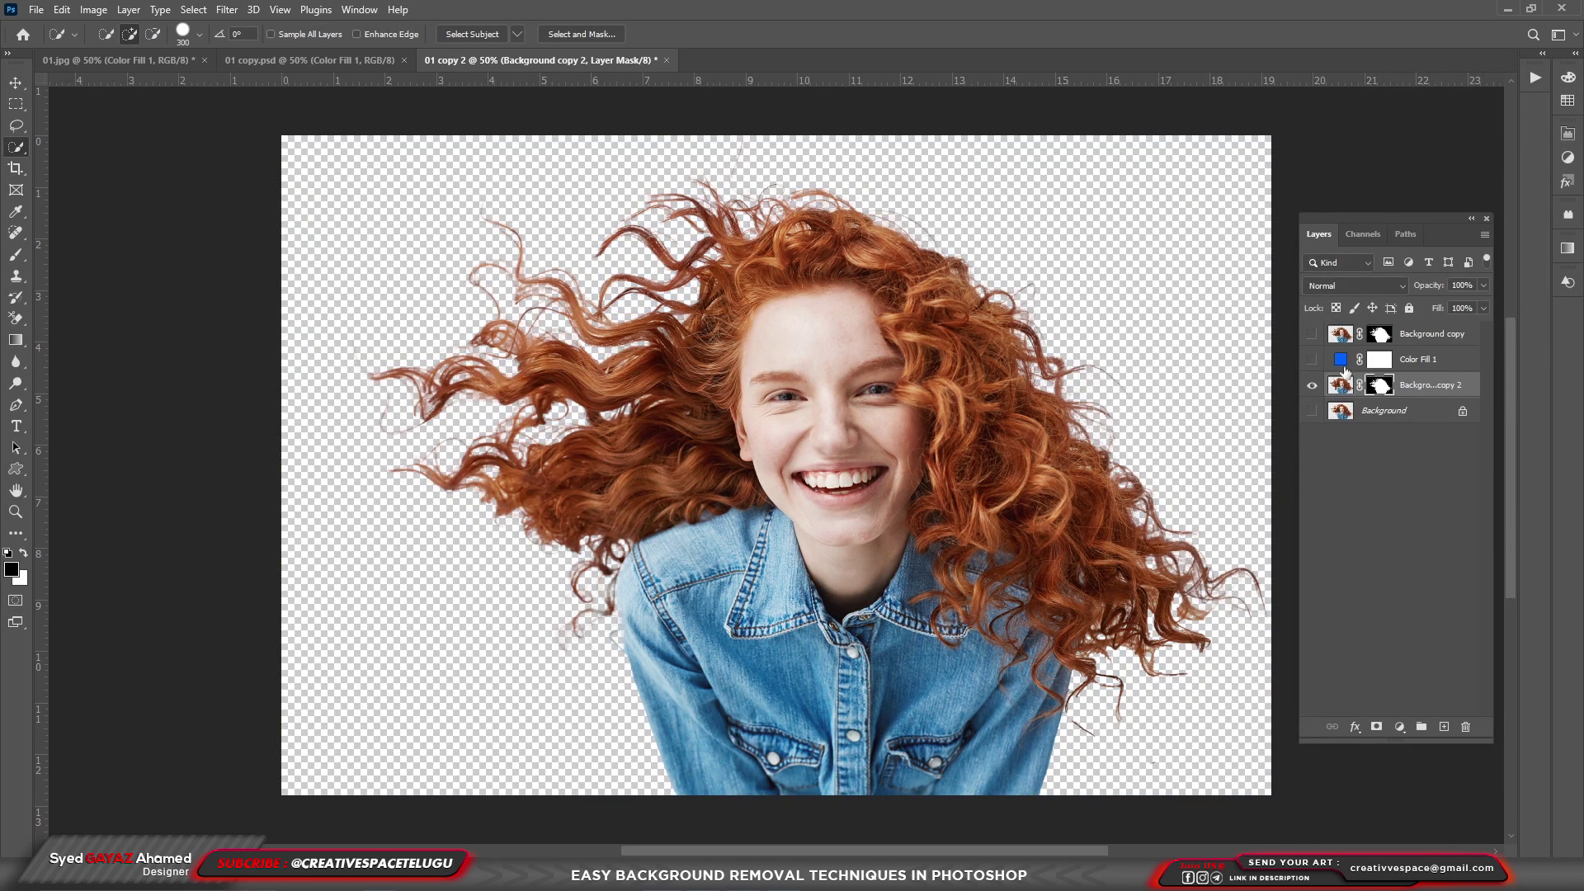
{"action": "left_click_drag", "start_coordinate": [1340, 366], "coordinate": [1437, 412]}
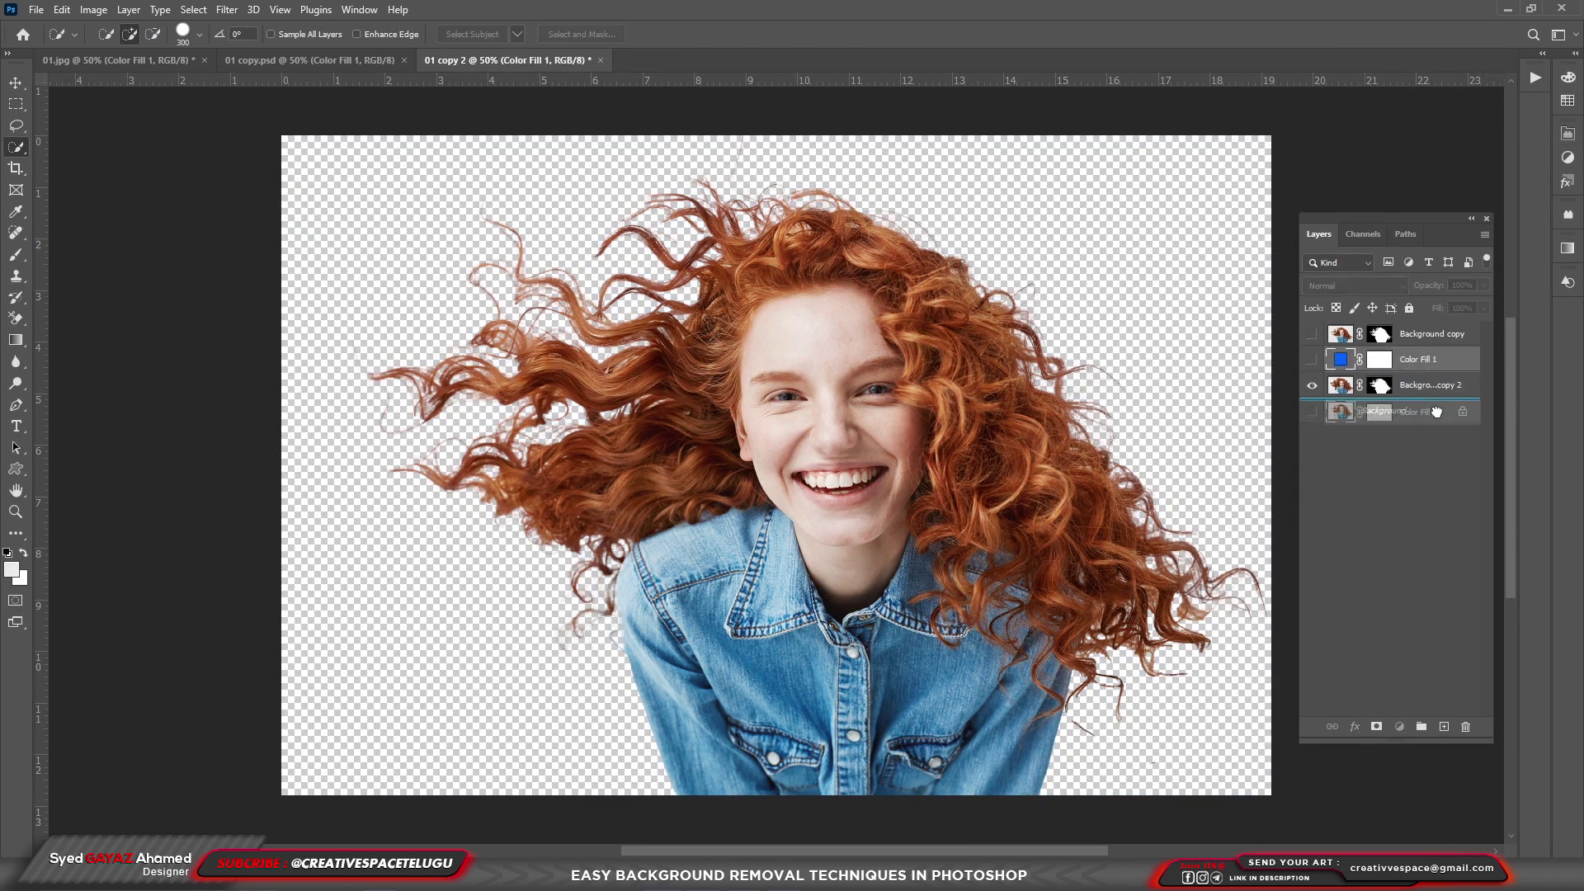
{"action": "left_click_drag", "start_coordinate": [1437, 411], "coordinate": [1437, 412]}
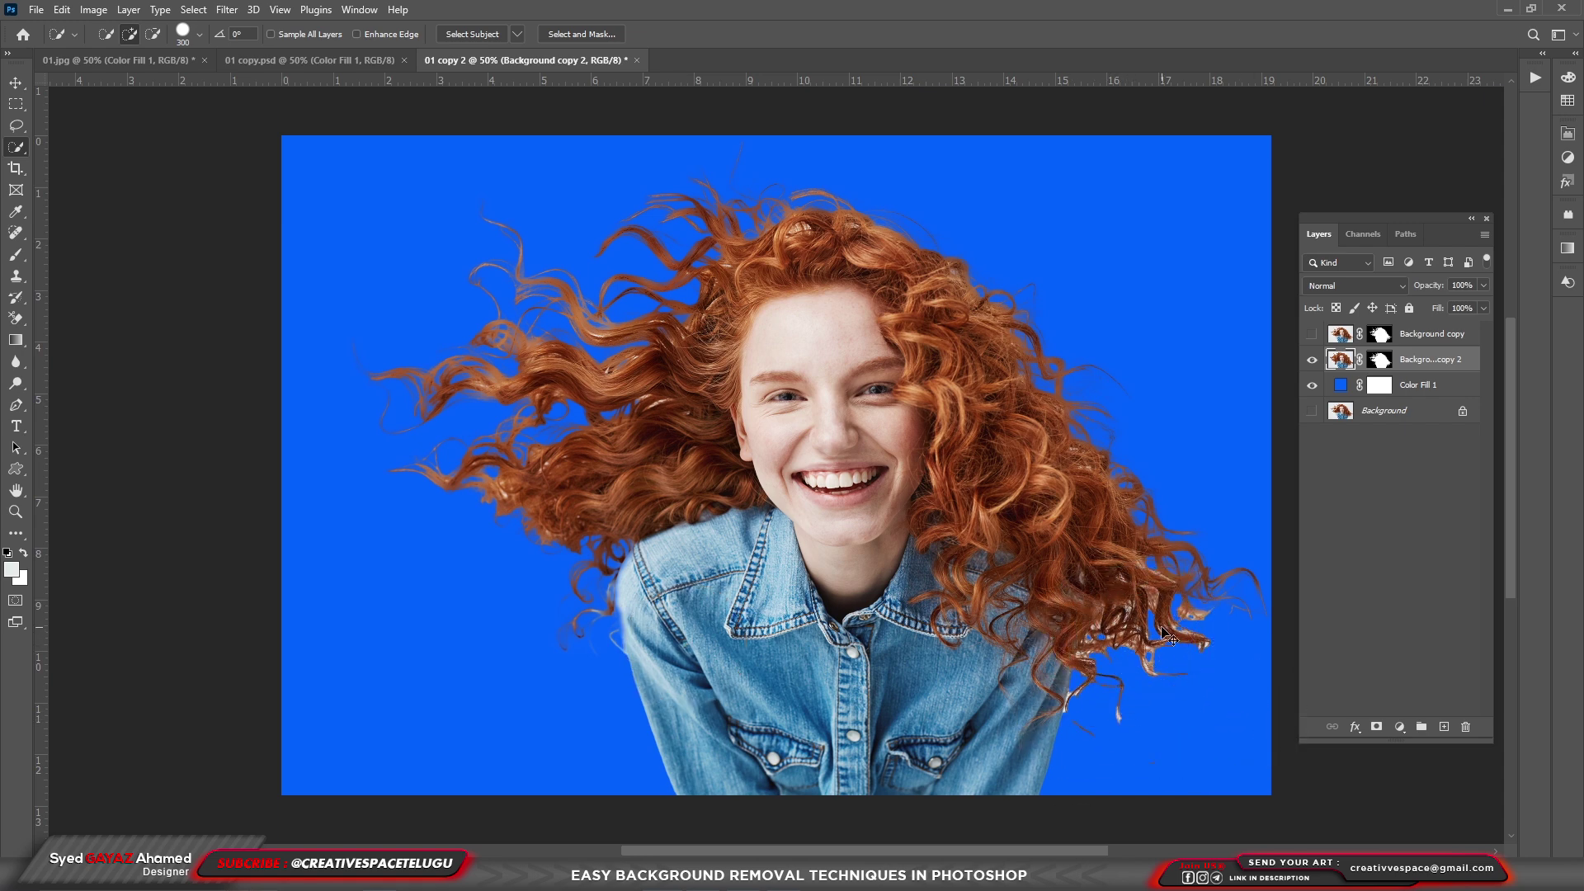
- Refine the masked cutout's hair edges with the Refine Edge Brush over the curls on both sides and the crown, with New Layer with Layer Mask output
{"action": "scroll", "coordinate": [1168, 636], "scroll_direction": "up", "scroll_amount": 1}
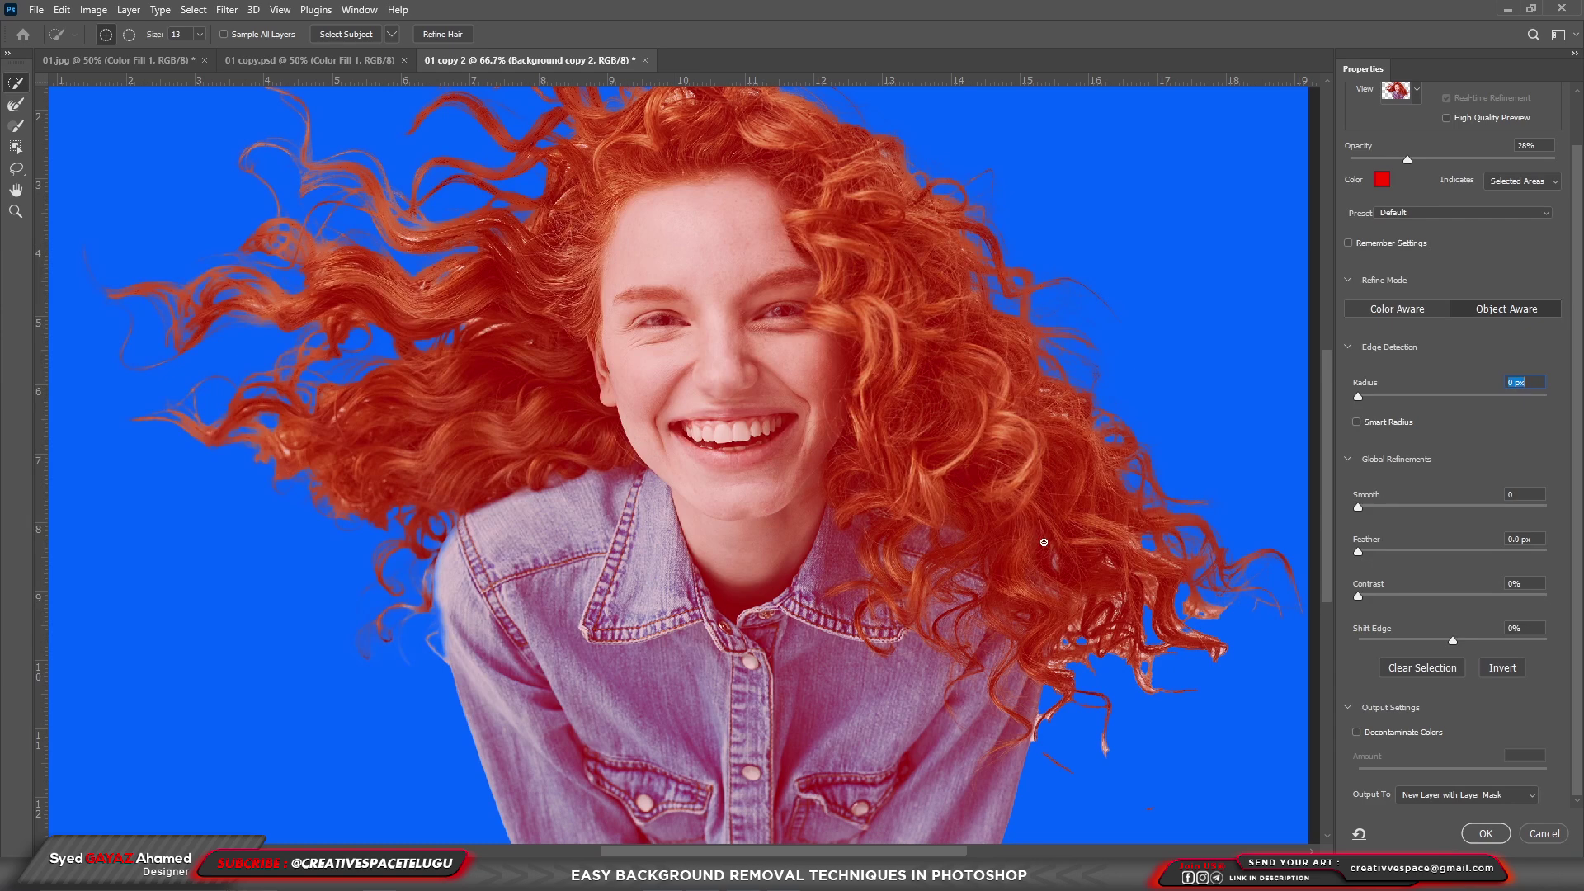
{"action": "left_click", "coordinate": [15, 106]}
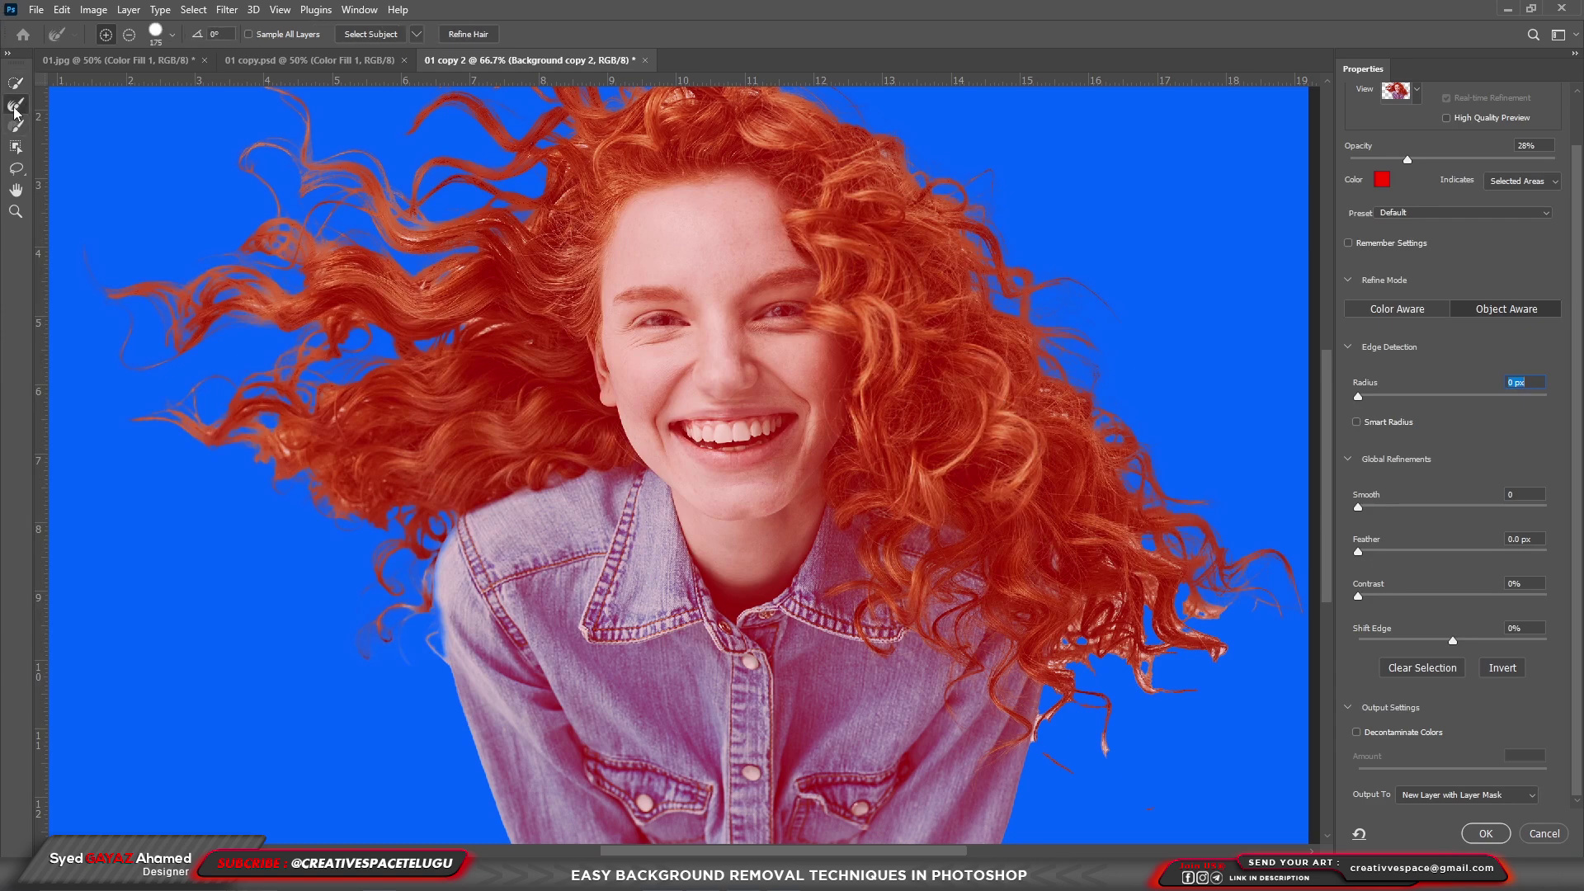
{"action": "scroll", "coordinate": [1118, 602], "scroll_direction": "down", "scroll_amount": 1}
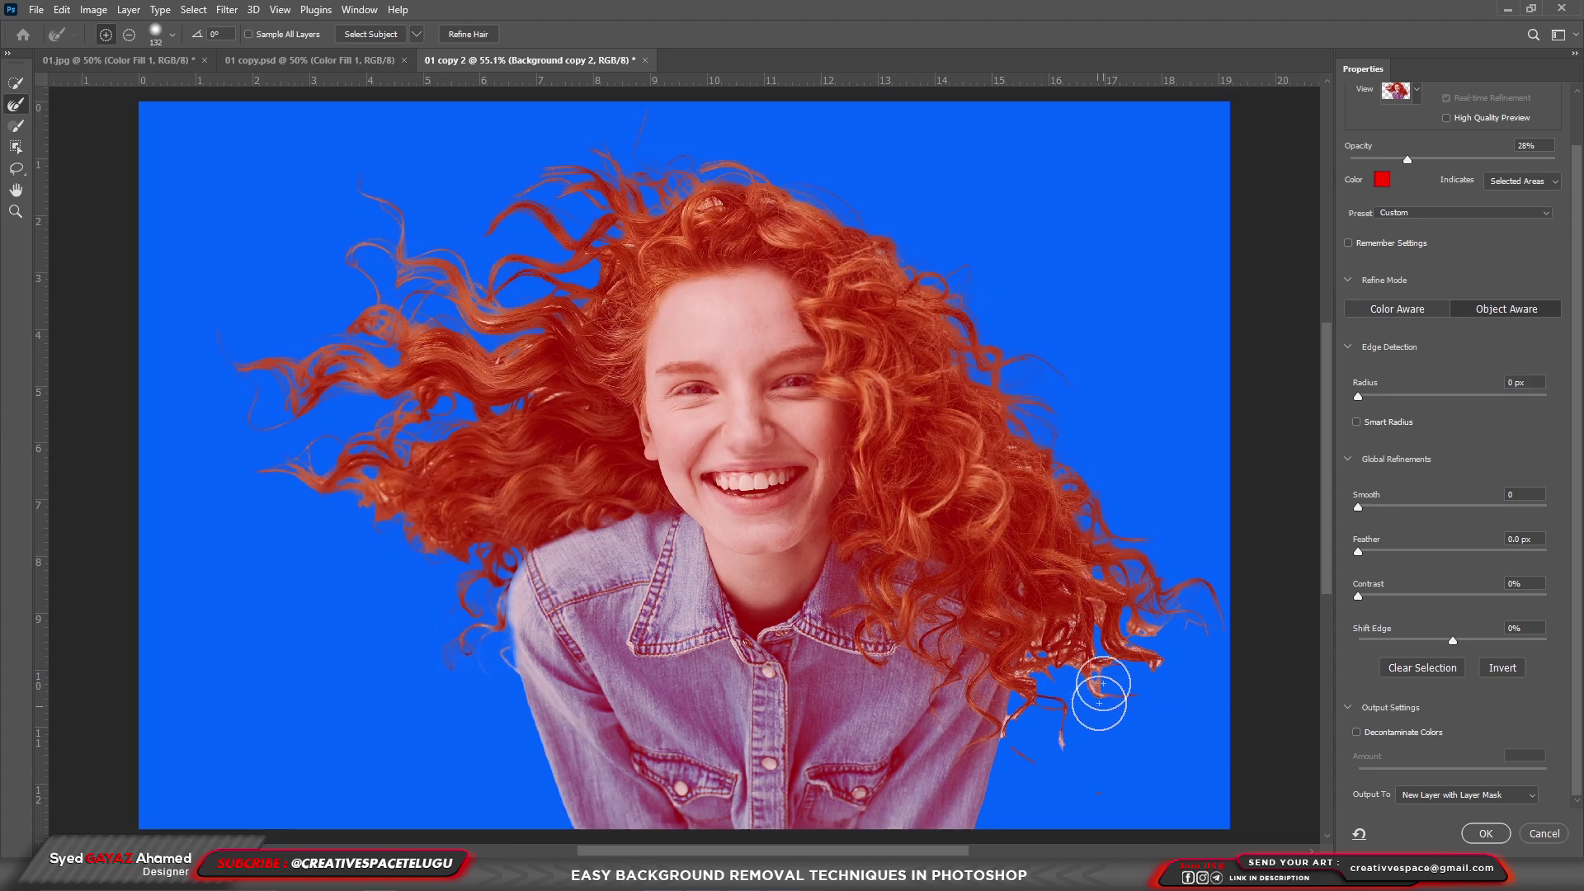
{"action": "mouse_move", "coordinate": [1072, 648]}
{"action": "left_mouse_down"}
{"action": "mouse_move", "coordinate": [1106, 671]}
{"action": "mouse_move", "coordinate": [1084, 651]}
{"action": "mouse_move", "coordinate": [1131, 666]}
{"action": "mouse_move", "coordinate": [1144, 646]}
{"action": "mouse_move", "coordinate": [1114, 610]}
{"action": "mouse_move", "coordinate": [1016, 737]}
{"action": "mouse_move", "coordinate": [1131, 725]}
{"action": "left_mouse_up"}
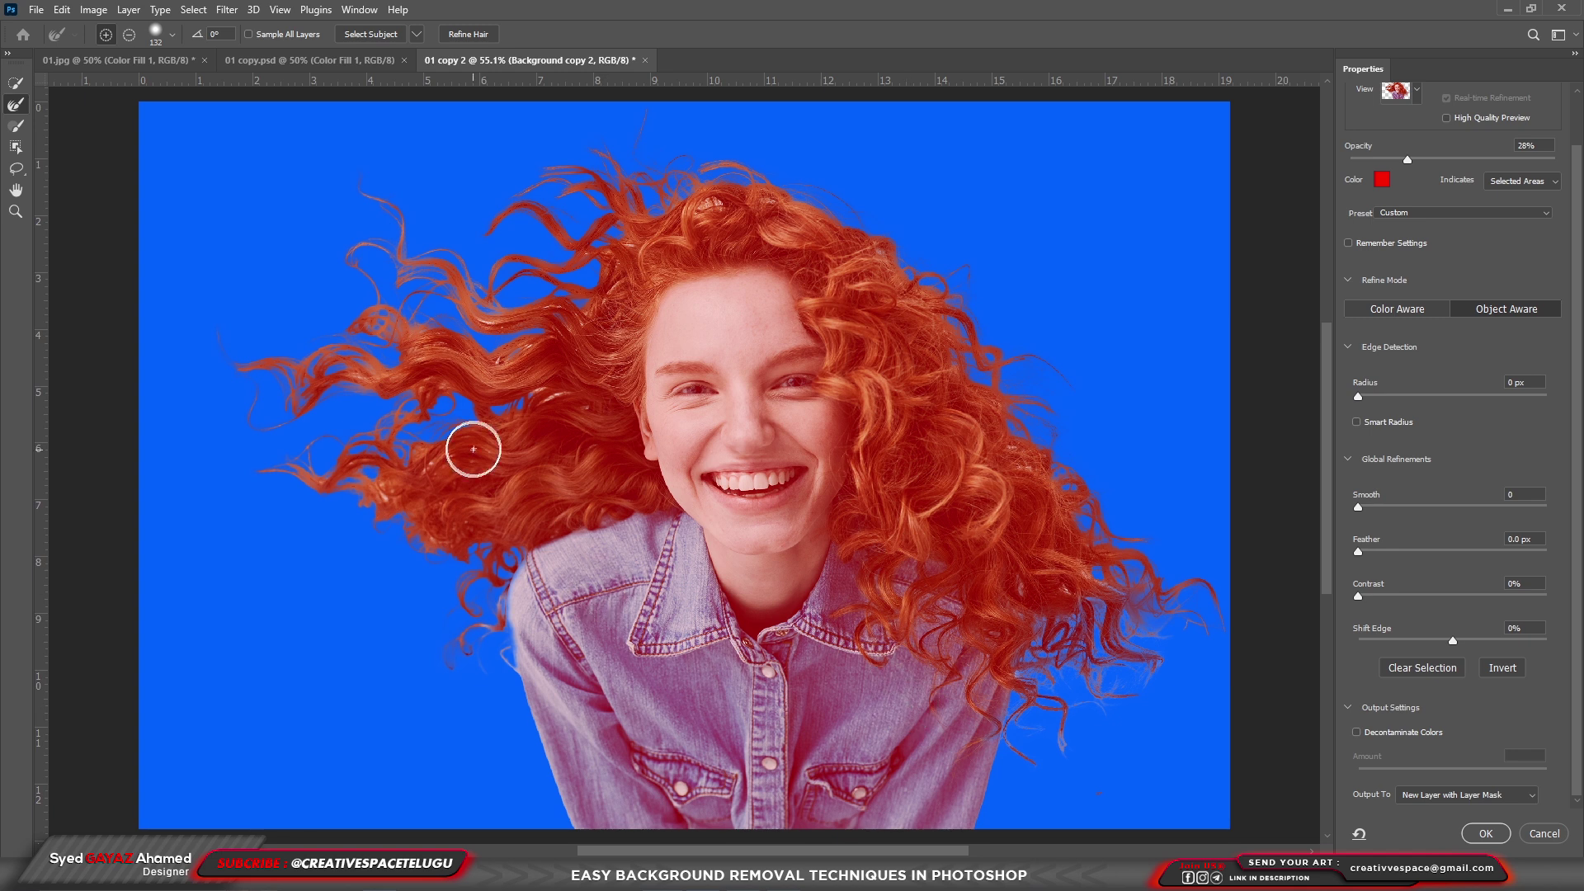
{"action": "mouse_move", "coordinate": [466, 406]}
{"action": "left_mouse_down"}
{"action": "mouse_move", "coordinate": [389, 460]}
{"action": "mouse_move", "coordinate": [432, 460]}
{"action": "left_mouse_up"}
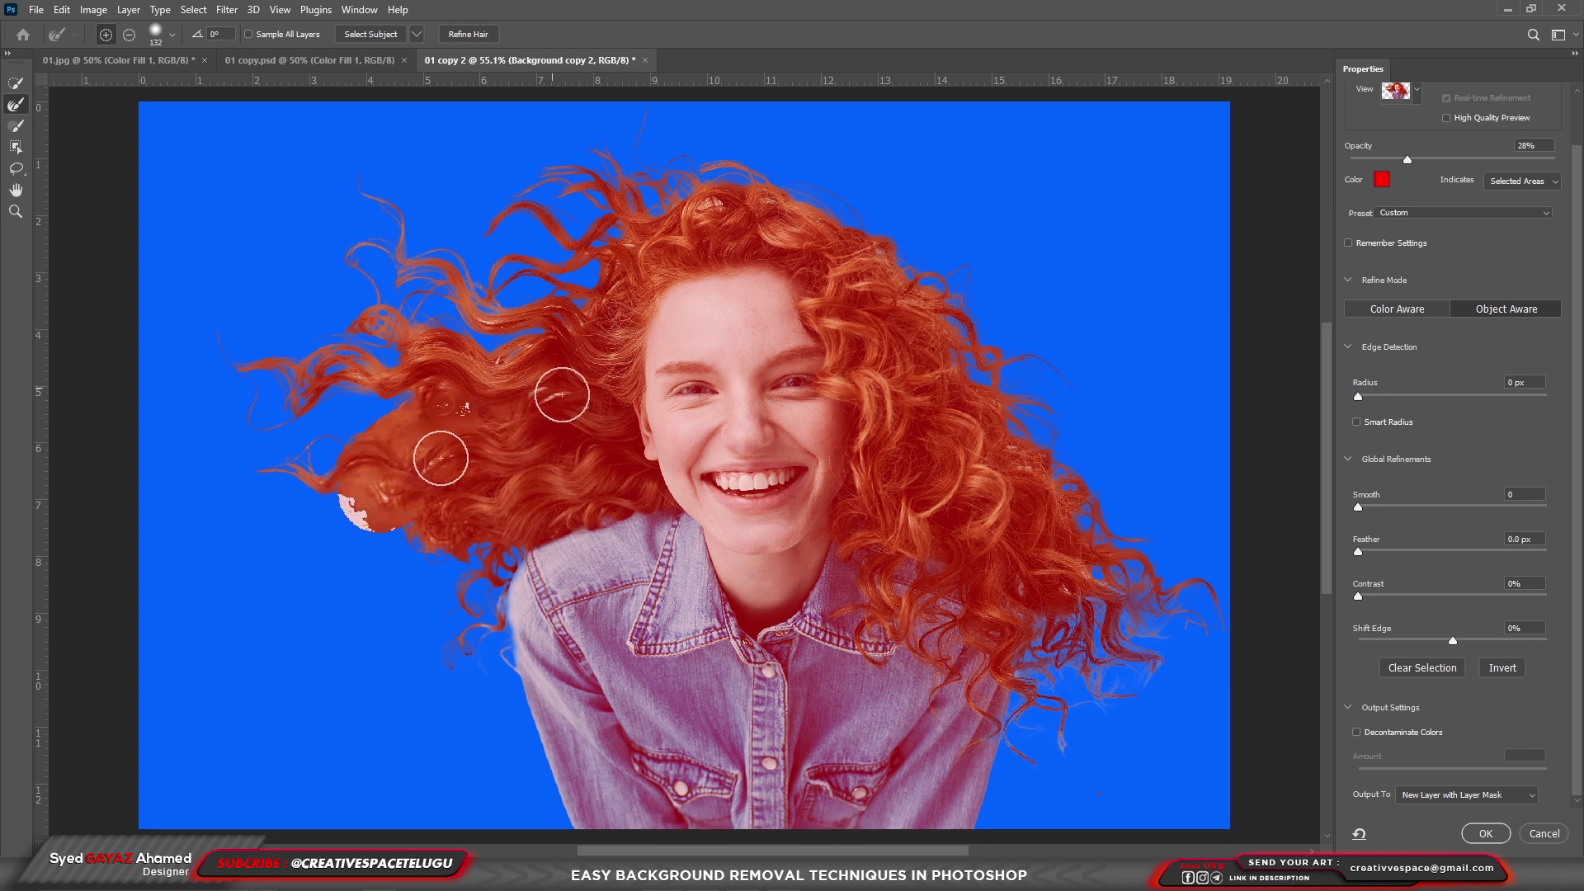
{"action": "left_click_drag", "start_coordinate": [664, 200], "coordinate": [732, 195]}
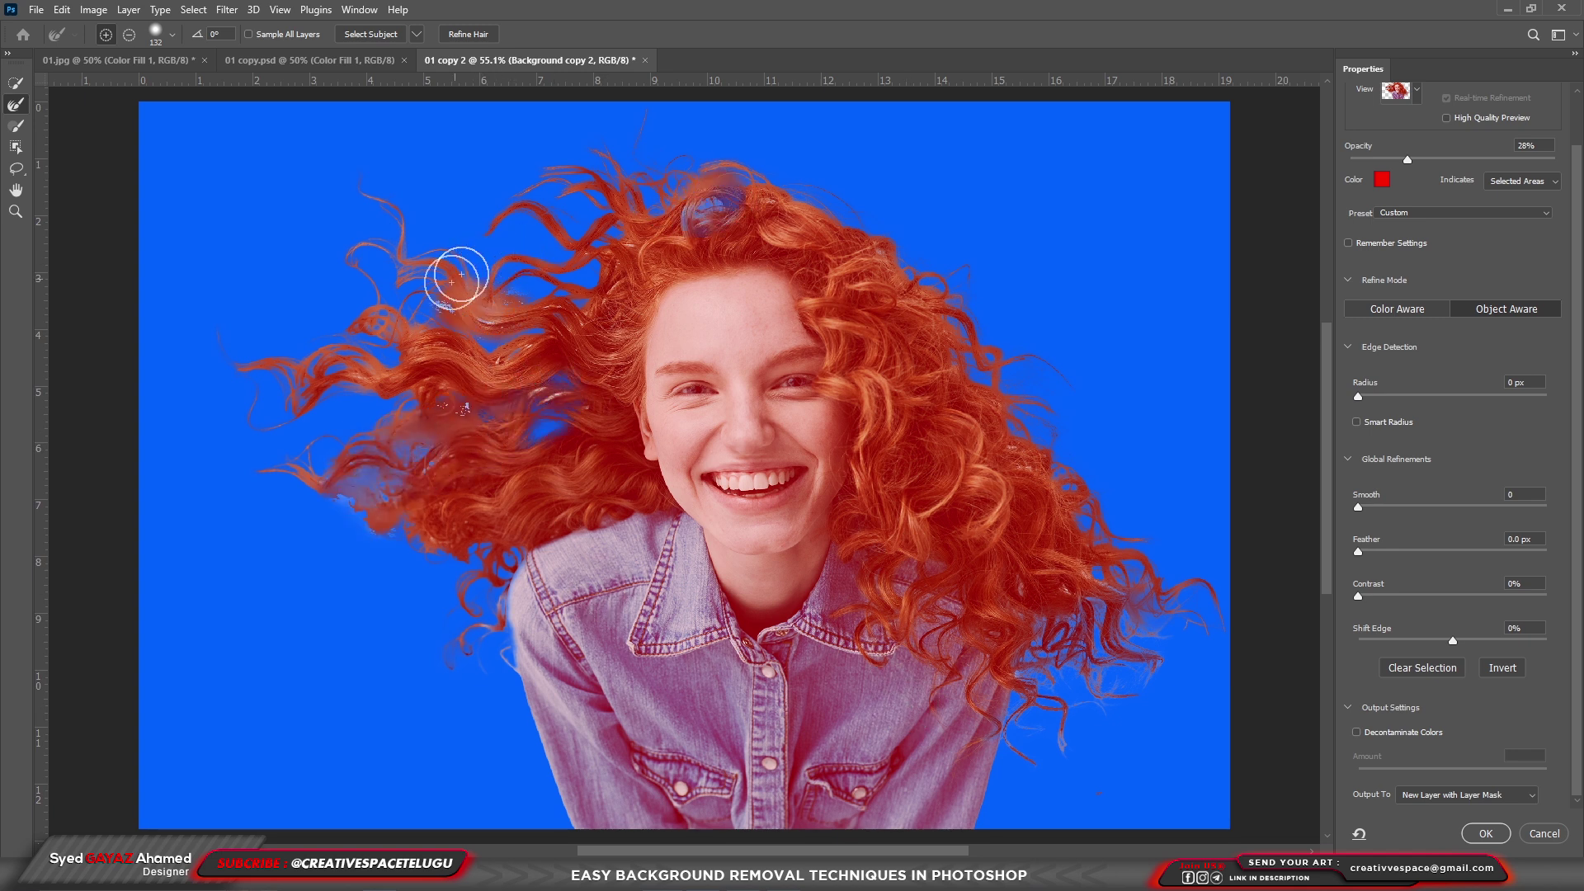
{"action": "left_click", "coordinate": [1485, 835]}
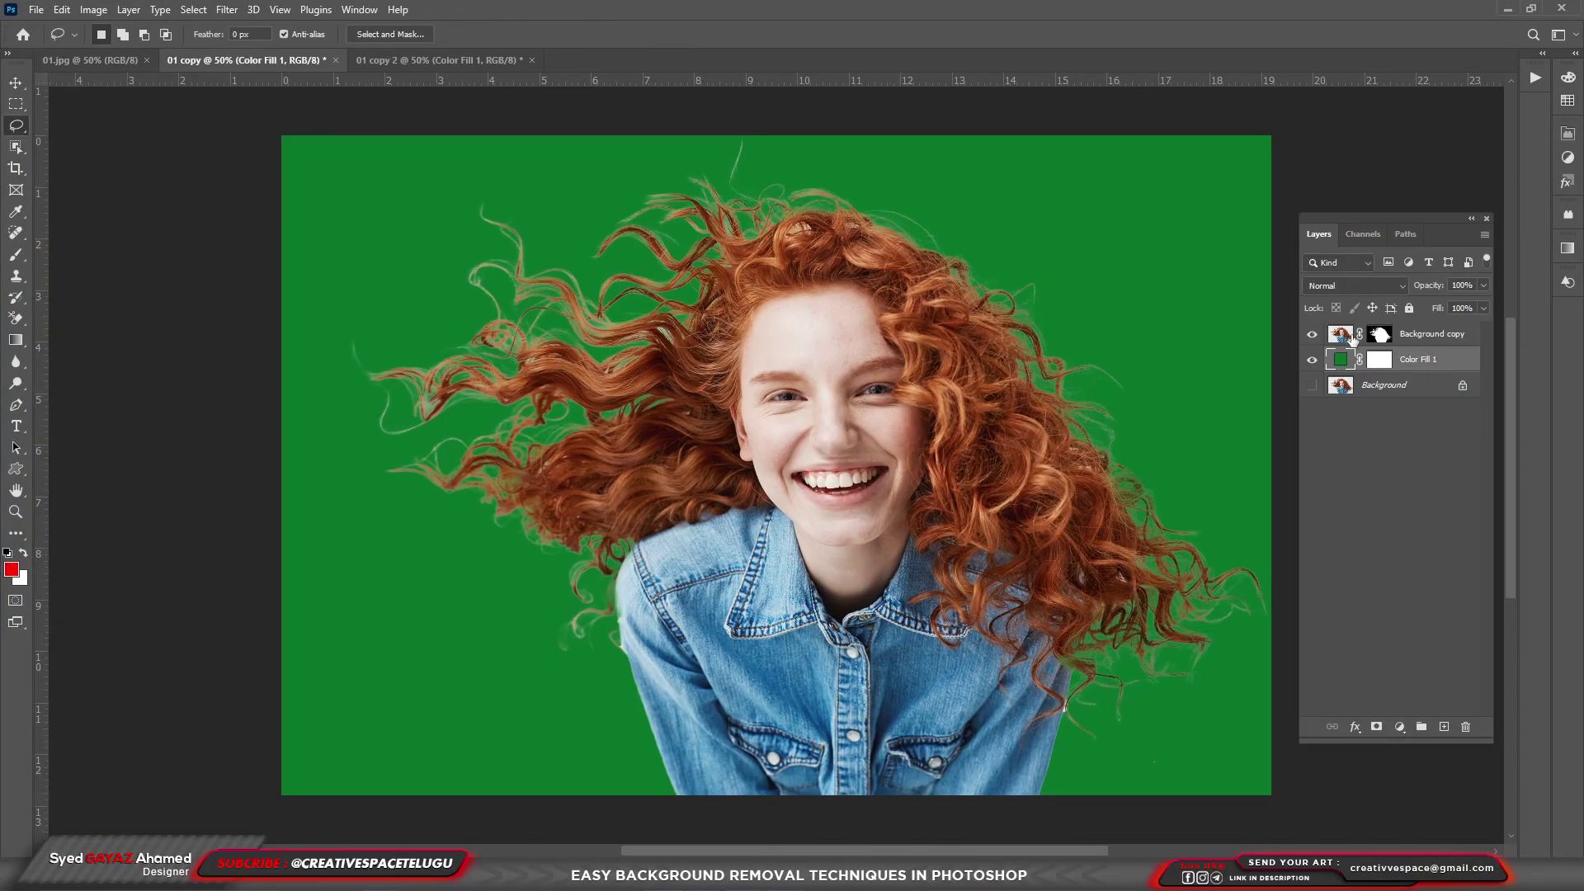
- Add a new layer above Background copy in 01 copy and clip it to that layer
{"action": "left_click", "coordinate": [1352, 338]}
{"action": "left_click", "coordinate": [1444, 727]}
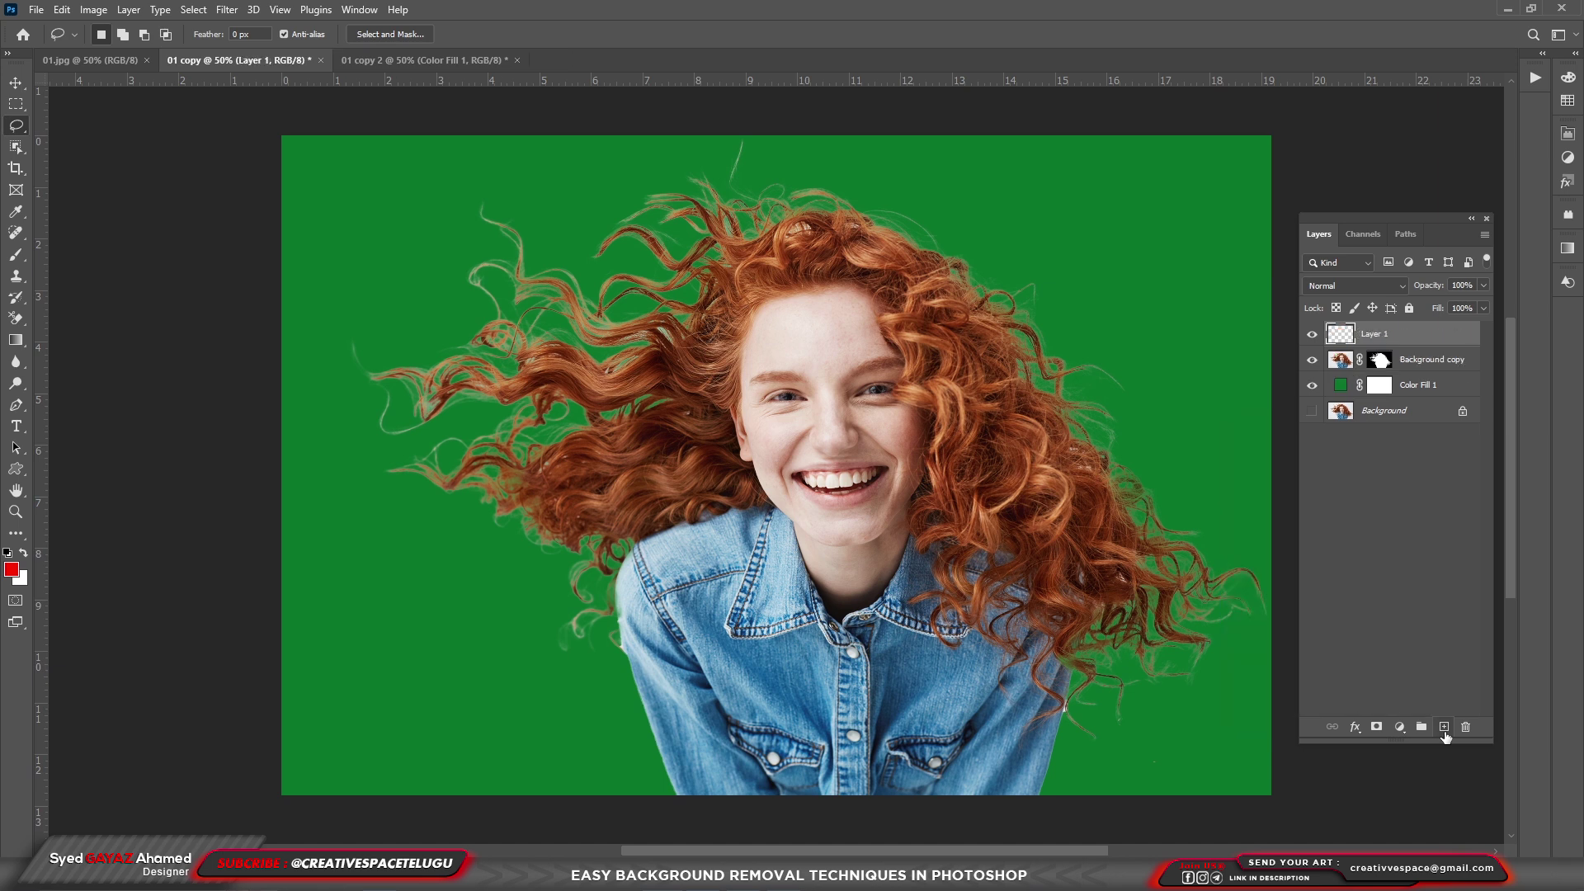
{"action": "left_click", "coordinate": [1395, 347], "text": "alt"}
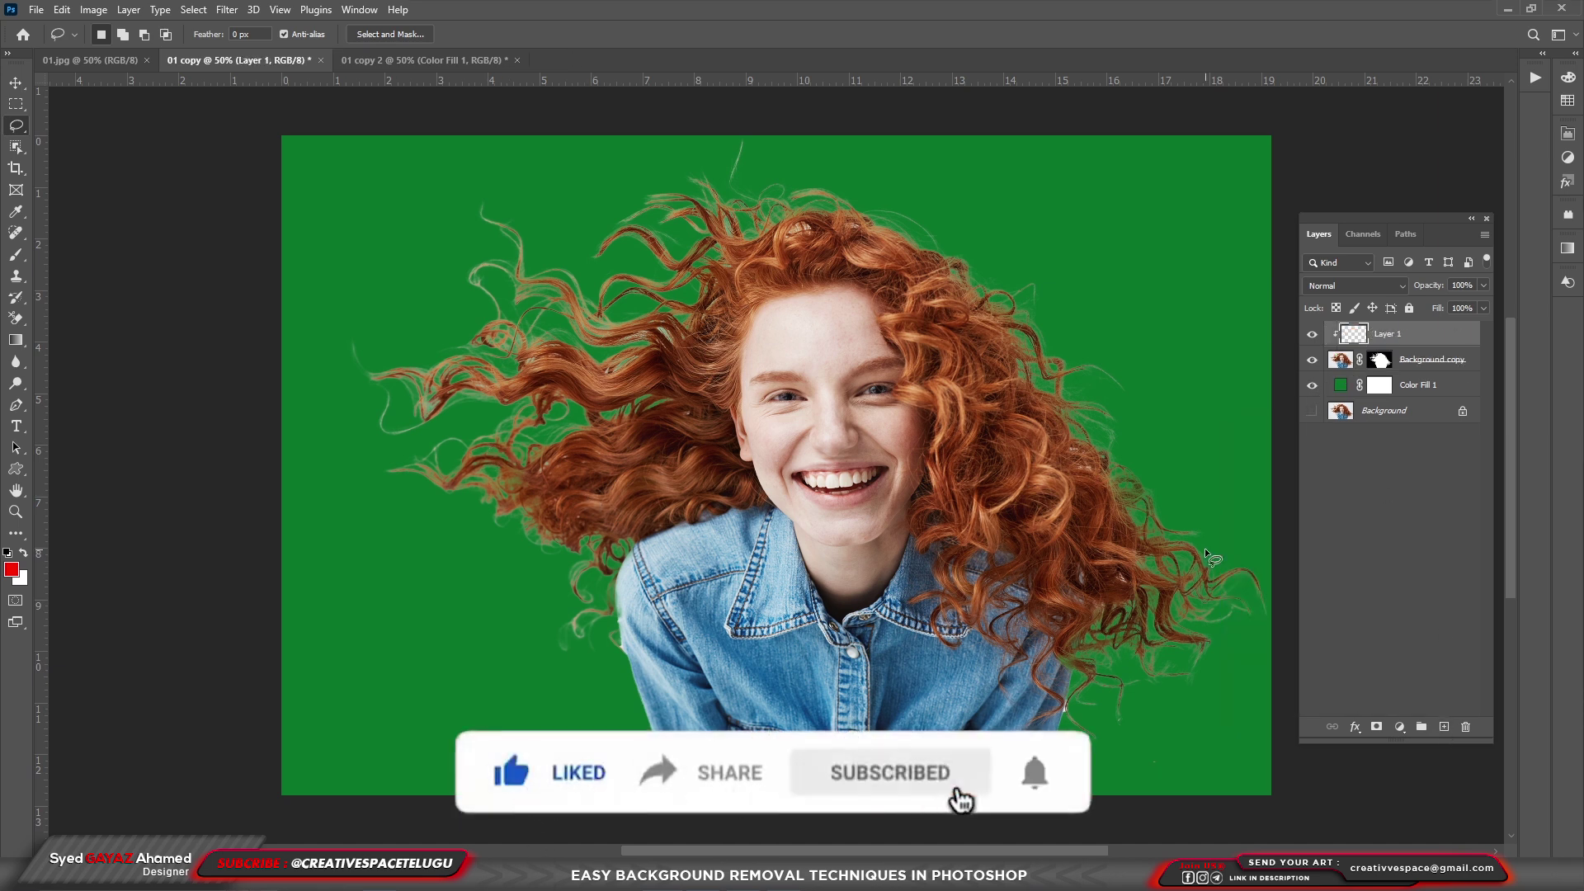
- Set the foreground colour to a light orange-brown sampled from the woman's hair
{"action": "left_click", "coordinate": [11, 570]}
{"action": "left_click", "coordinate": [592, 408]}
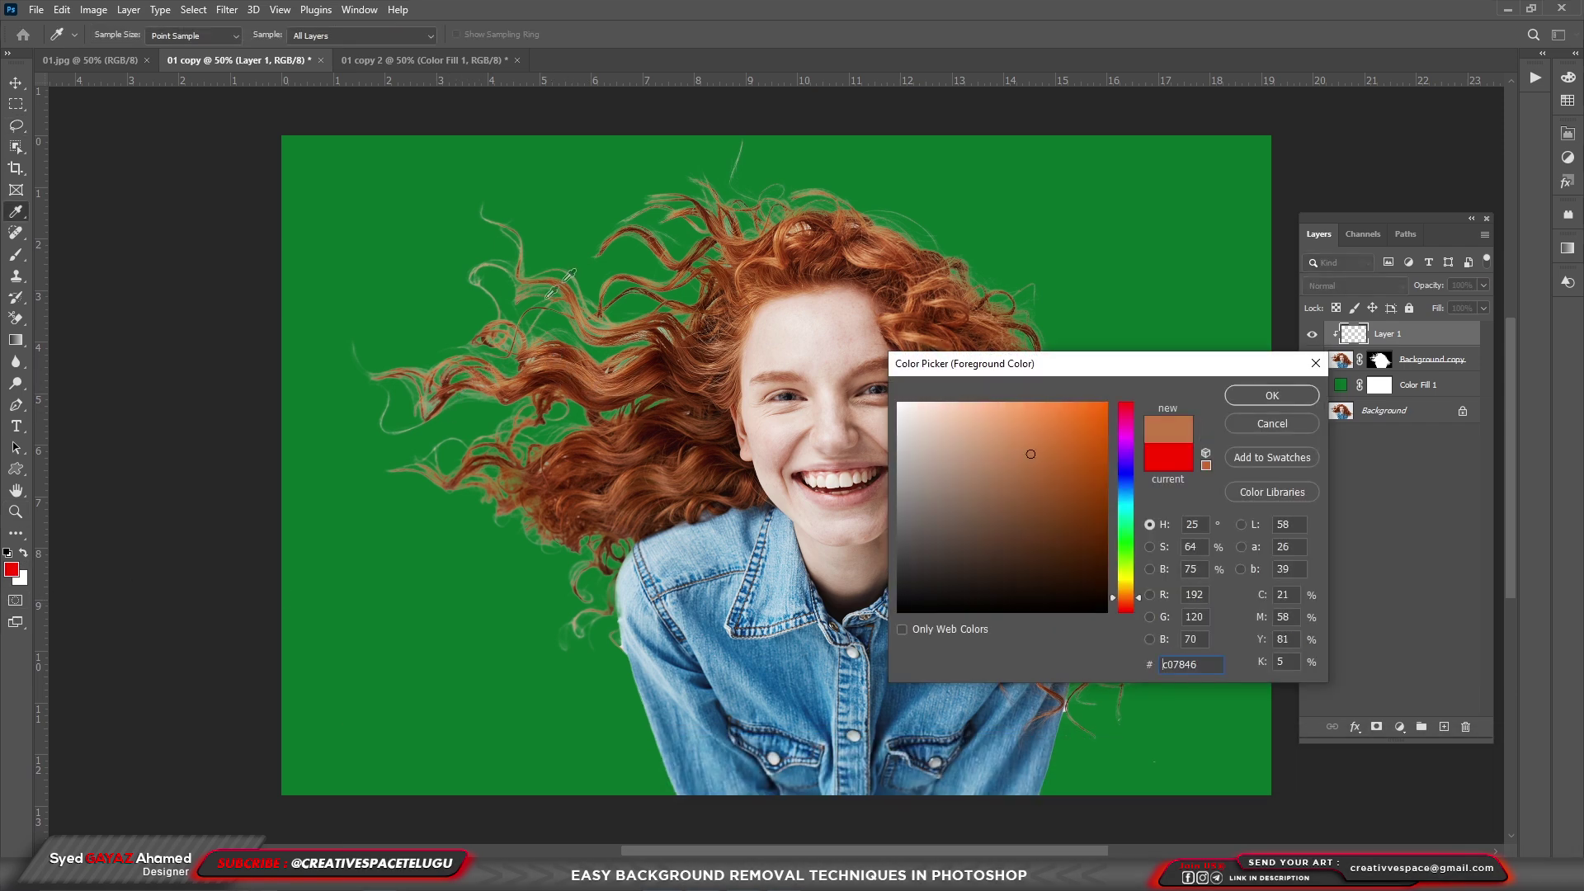
{"action": "left_click", "coordinate": [1263, 399]}
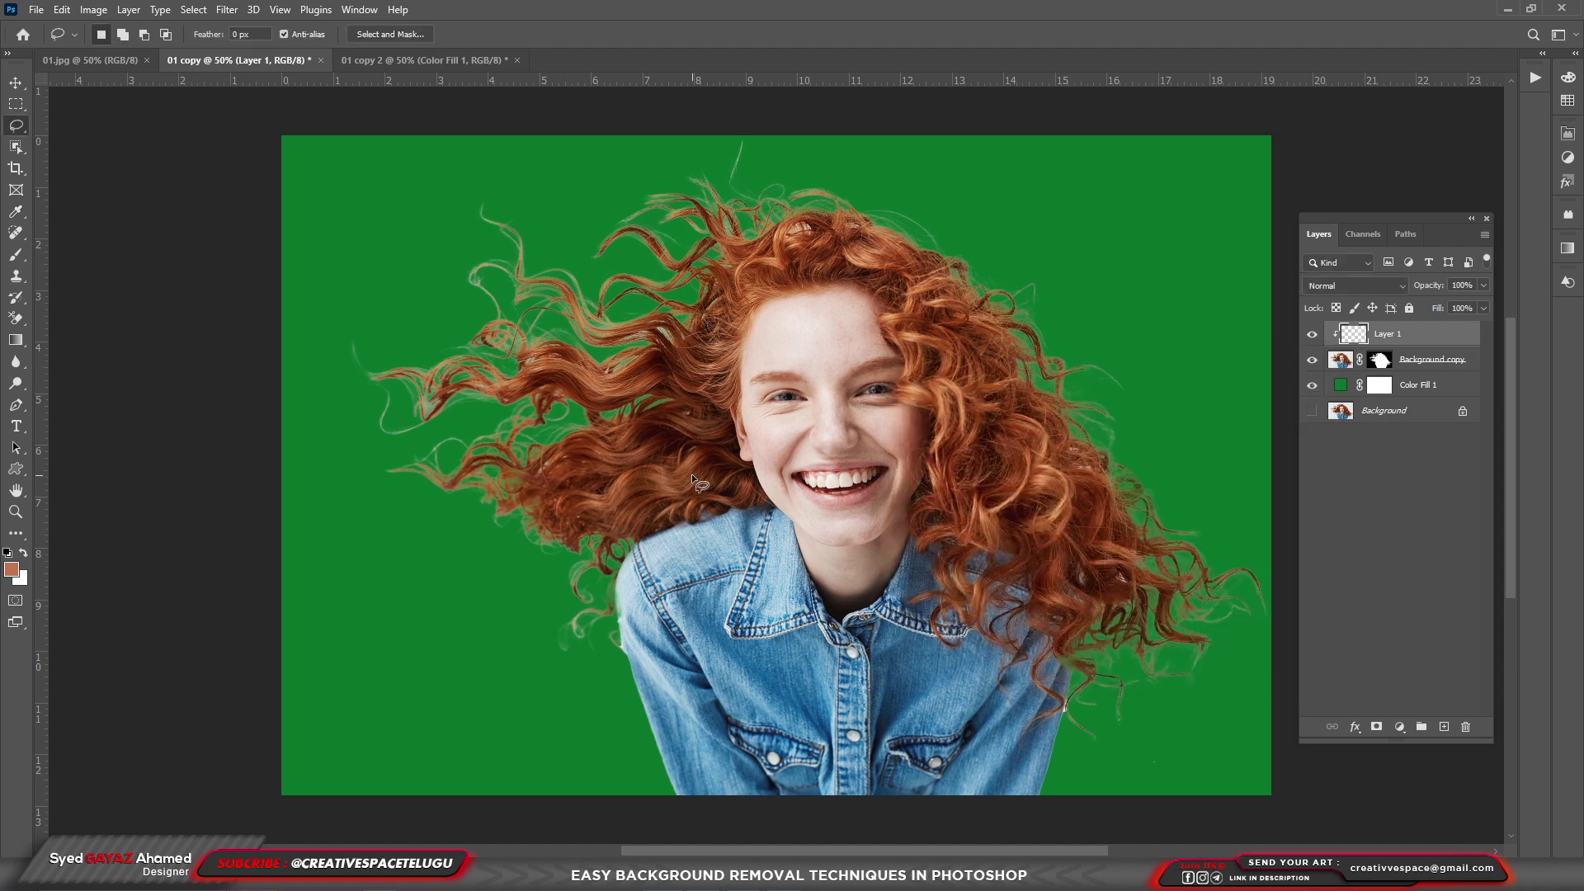
- Paint the sampled hair colour over the flyaway curls on the image's left side with a soft 400 px brush on Layer 1
{"action": "key", "text": "b"}
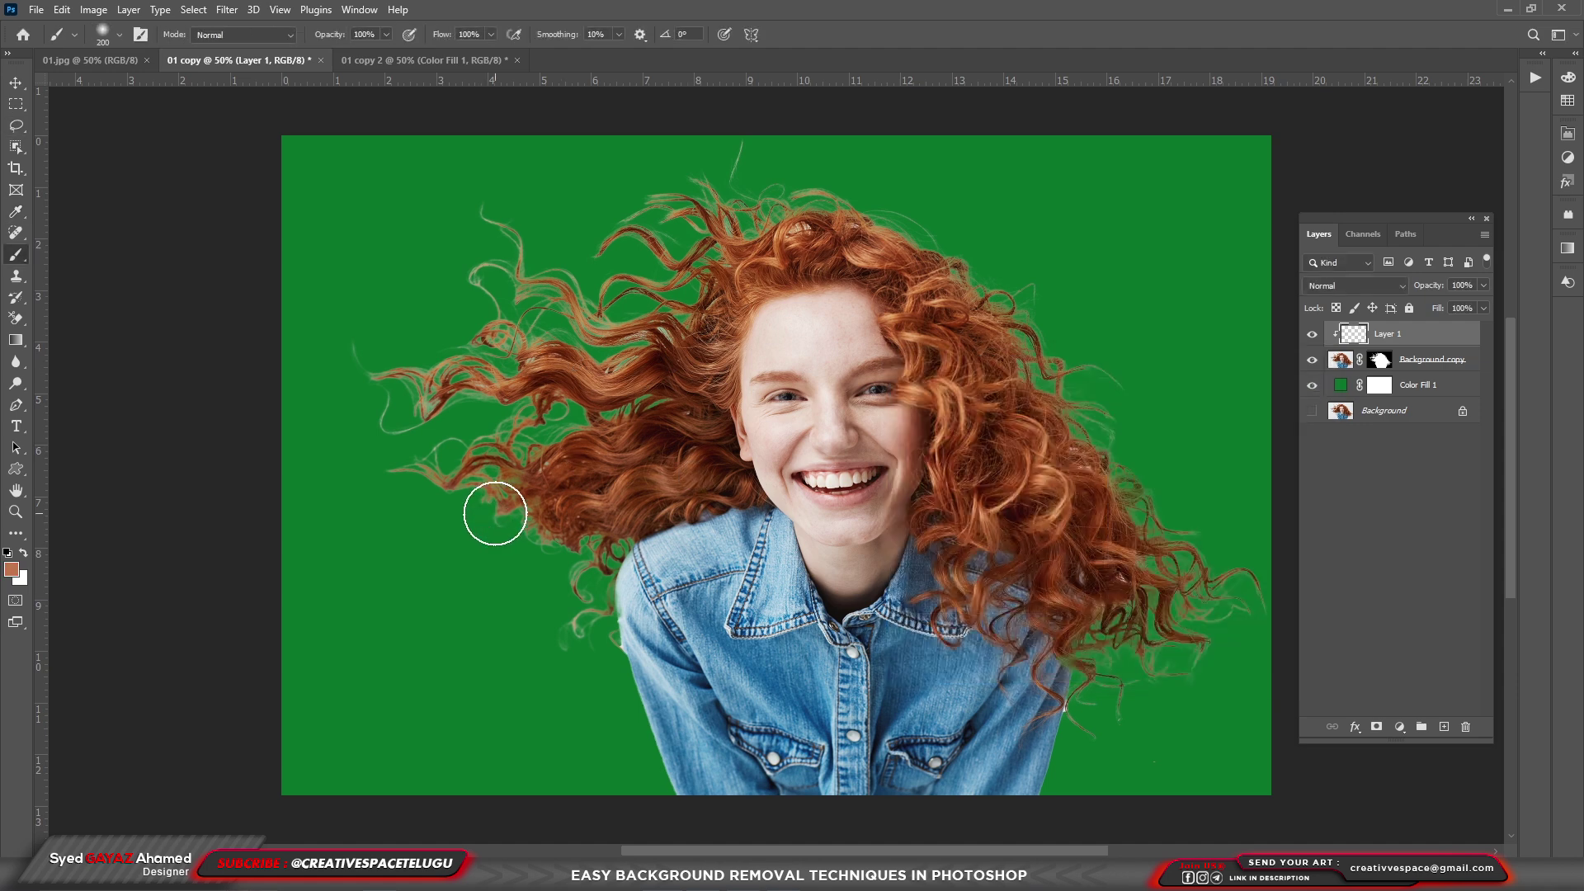
{"action": "key", "text": "bracketright"}
{"action": "key", "text": "bracketright"}
{"action": "key", "text": "bracketright"}
{"action": "key", "text": "bracketright"}
{"action": "key", "text": "bracketright"}
{"action": "key", "text": "bracketright"}
{"action": "key", "text": "bracketright"}
{"action": "mouse_move", "coordinate": [460, 446]}
{"action": "left_mouse_down"}
{"action": "mouse_move", "coordinate": [442, 414]}
{"action": "mouse_move", "coordinate": [393, 410]}
{"action": "mouse_move", "coordinate": [555, 240]}
{"action": "mouse_move", "coordinate": [487, 487]}
{"action": "mouse_move", "coordinate": [541, 512]}
{"action": "left_mouse_up"}
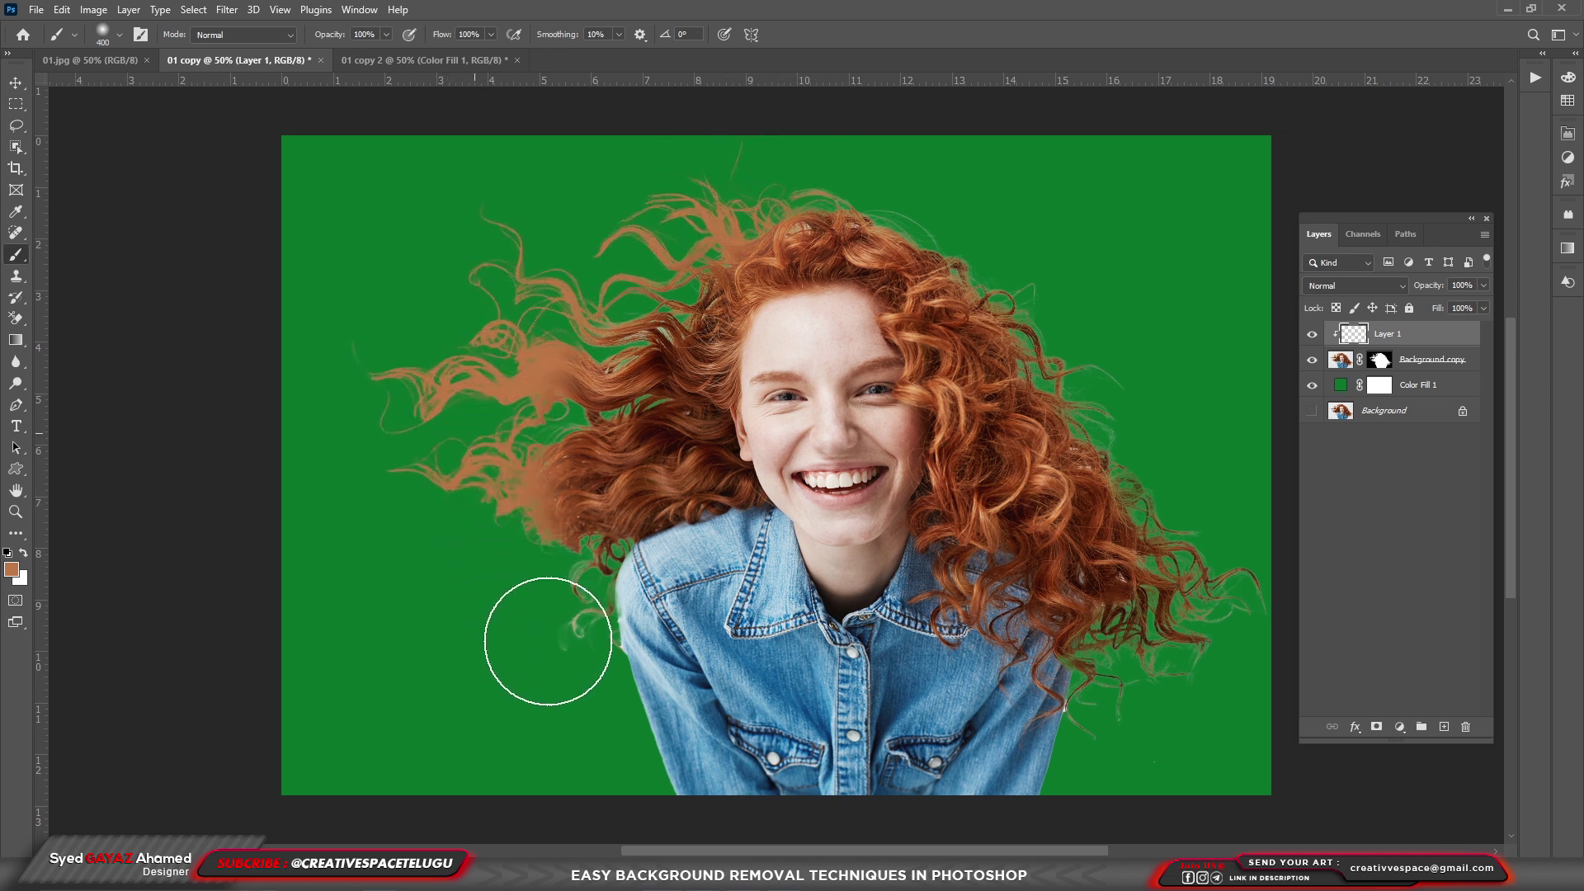
- Paint the remaining hair edges at the lower left, crown and right side with the brush reduced to 175 px
{"action": "key", "text": "bracketleft"}
{"action": "key", "text": "bracketleft"}
{"action": "key", "text": "bracketleft"}
{"action": "key", "text": "bracketleft"}
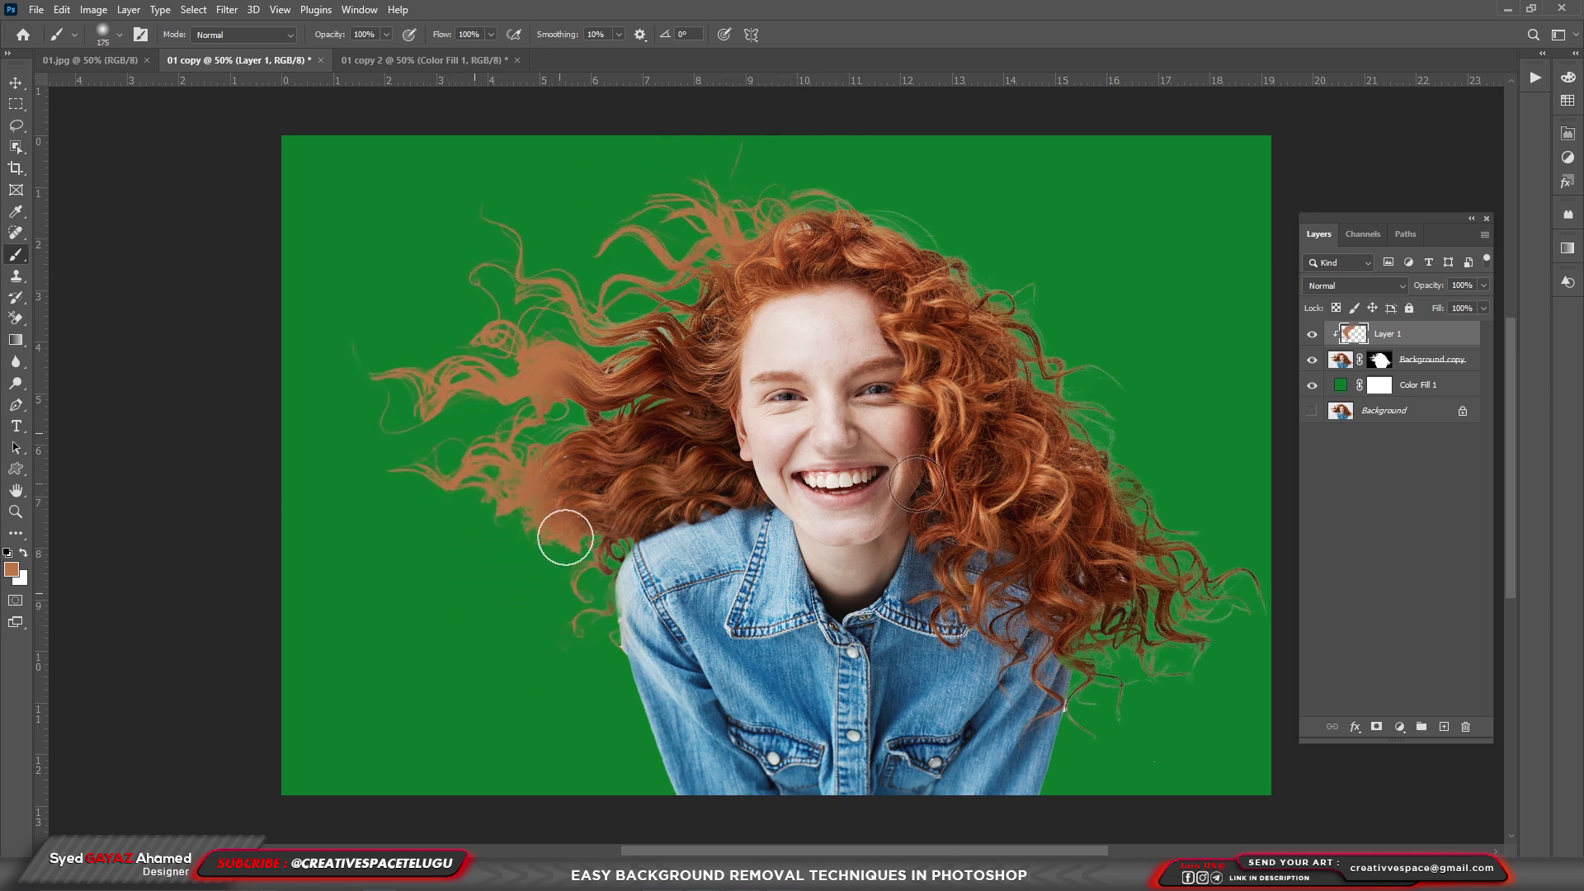
{"action": "mouse_move", "coordinate": [1153, 630]}
{"action": "left_mouse_down"}
{"action": "mouse_move", "coordinate": [1095, 736]}
{"action": "mouse_move", "coordinate": [1094, 709]}
{"action": "mouse_move", "coordinate": [1196, 656]}
{"action": "mouse_move", "coordinate": [1218, 569]}
{"action": "mouse_move", "coordinate": [1245, 577]}
{"action": "mouse_move", "coordinate": [1248, 595]}
{"action": "mouse_move", "coordinate": [1105, 462]}
{"action": "mouse_move", "coordinate": [1222, 578]}
{"action": "mouse_move", "coordinate": [1053, 398]}
{"action": "mouse_move", "coordinate": [1078, 384]}
{"action": "mouse_move", "coordinate": [1070, 364]}
{"action": "mouse_move", "coordinate": [1120, 426]}
{"action": "mouse_move", "coordinate": [986, 269]}
{"action": "mouse_move", "coordinate": [794, 202]}
{"action": "mouse_move", "coordinate": [891, 186]}
{"action": "mouse_move", "coordinate": [684, 190]}
{"action": "mouse_move", "coordinate": [755, 187]}
{"action": "mouse_move", "coordinate": [625, 259]}
{"action": "mouse_move", "coordinate": [634, 321]}
{"action": "mouse_move", "coordinate": [655, 333]}
{"action": "mouse_move", "coordinate": [560, 380]}
{"action": "mouse_move", "coordinate": [700, 292]}
{"action": "left_mouse_up"}
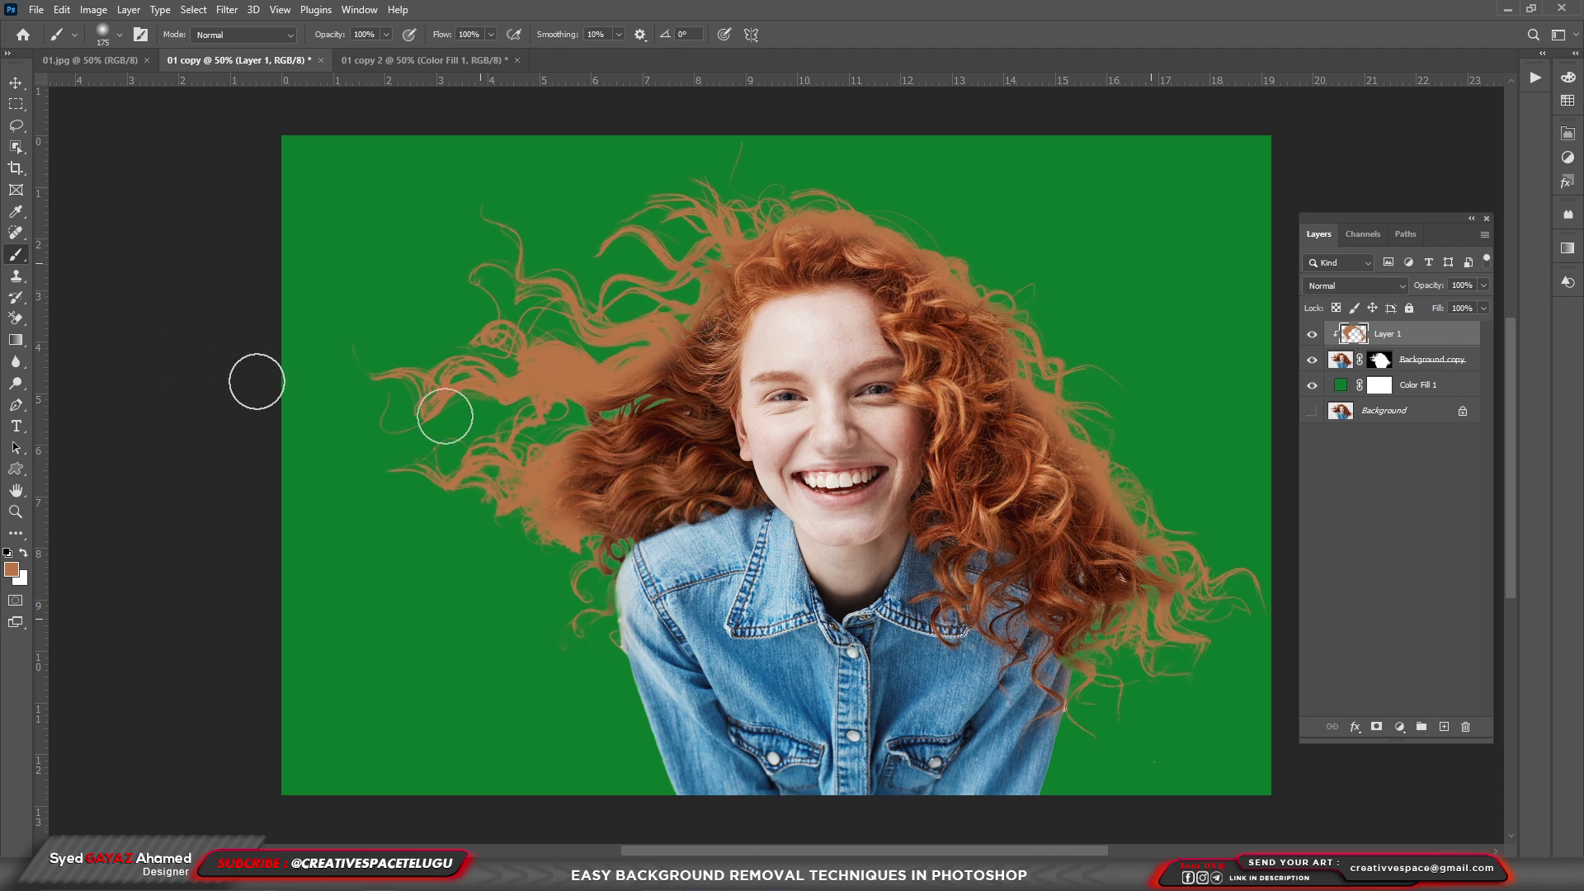
- Set Layer 1's blend mode to Multiply and its opacity to 60%
{"action": "left_click", "coordinate": [1354, 285]}
{"action": "left_click", "coordinate": [1330, 360]}
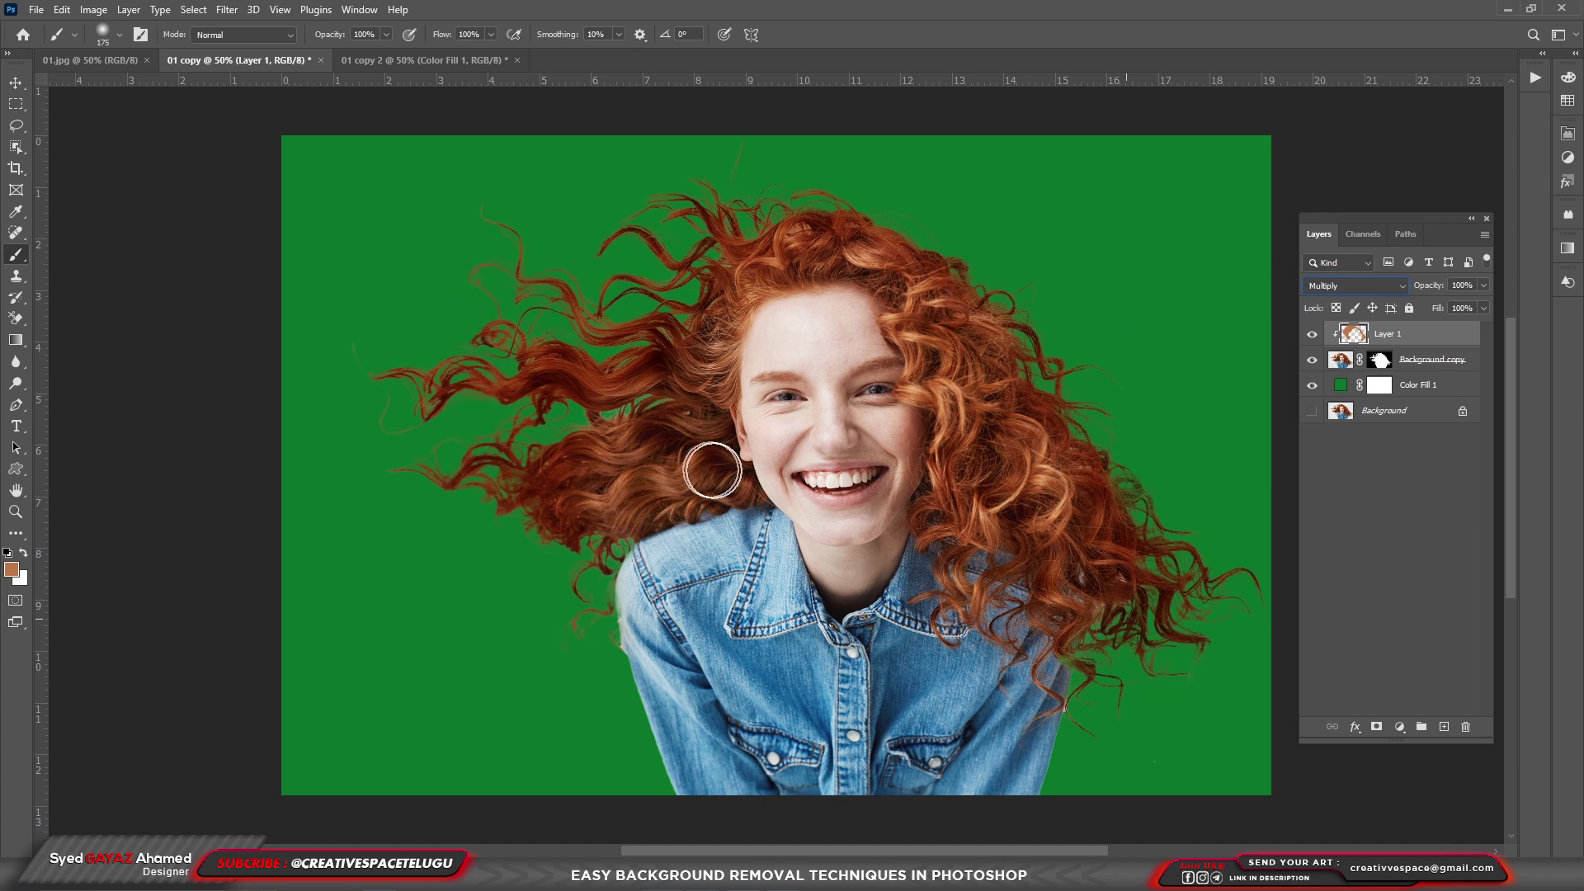
{"action": "left_click", "coordinate": [1483, 286]}
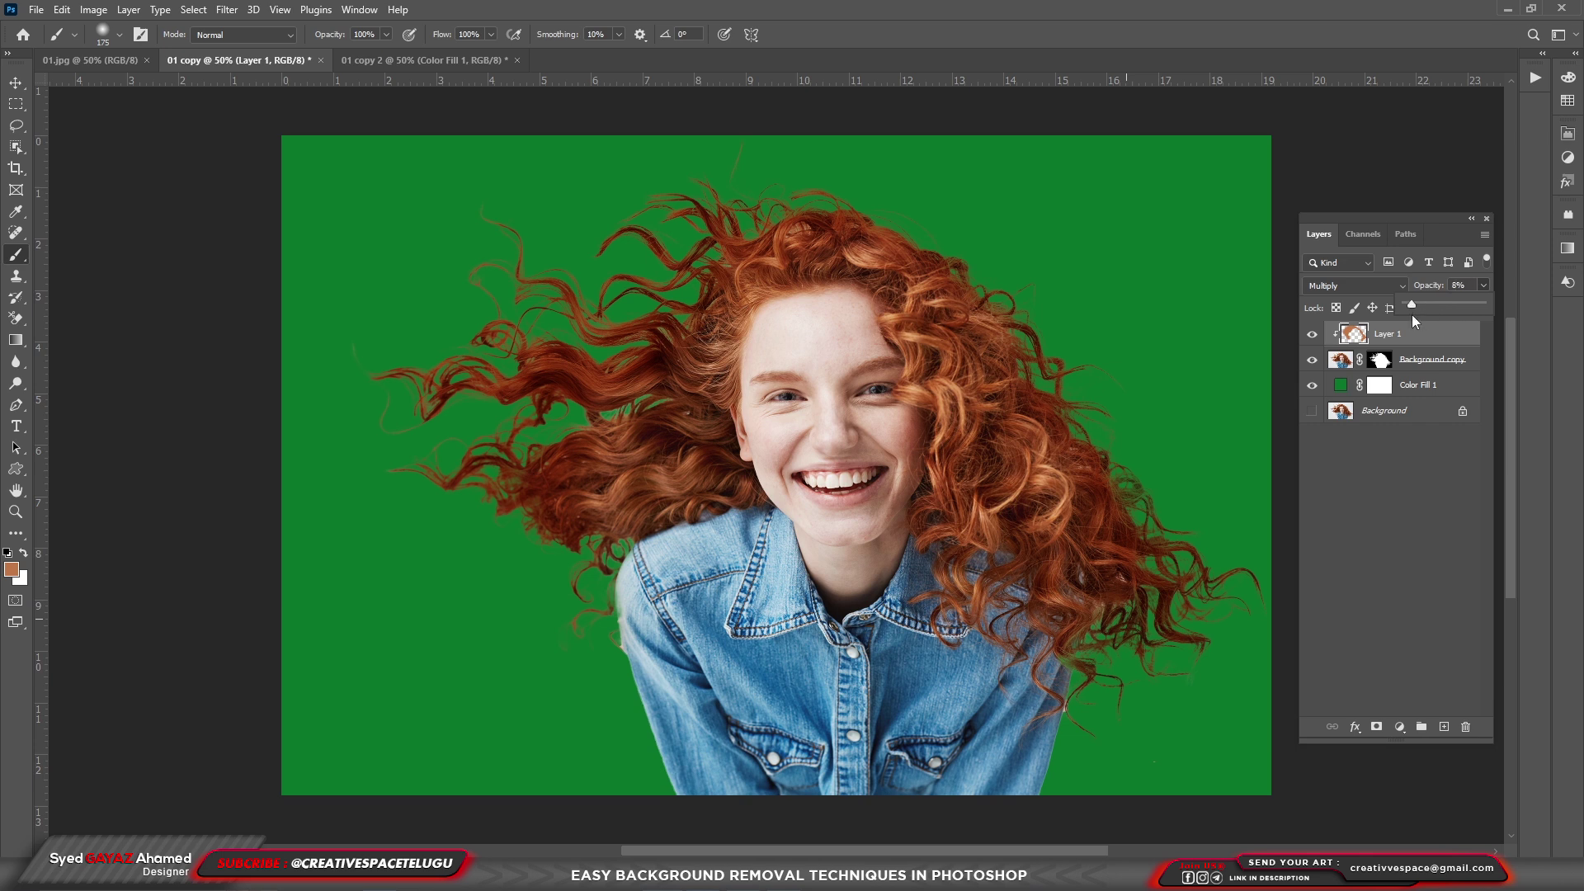
{"action": "left_click_drag", "start_coordinate": [1411, 304], "coordinate": [1439, 307]}
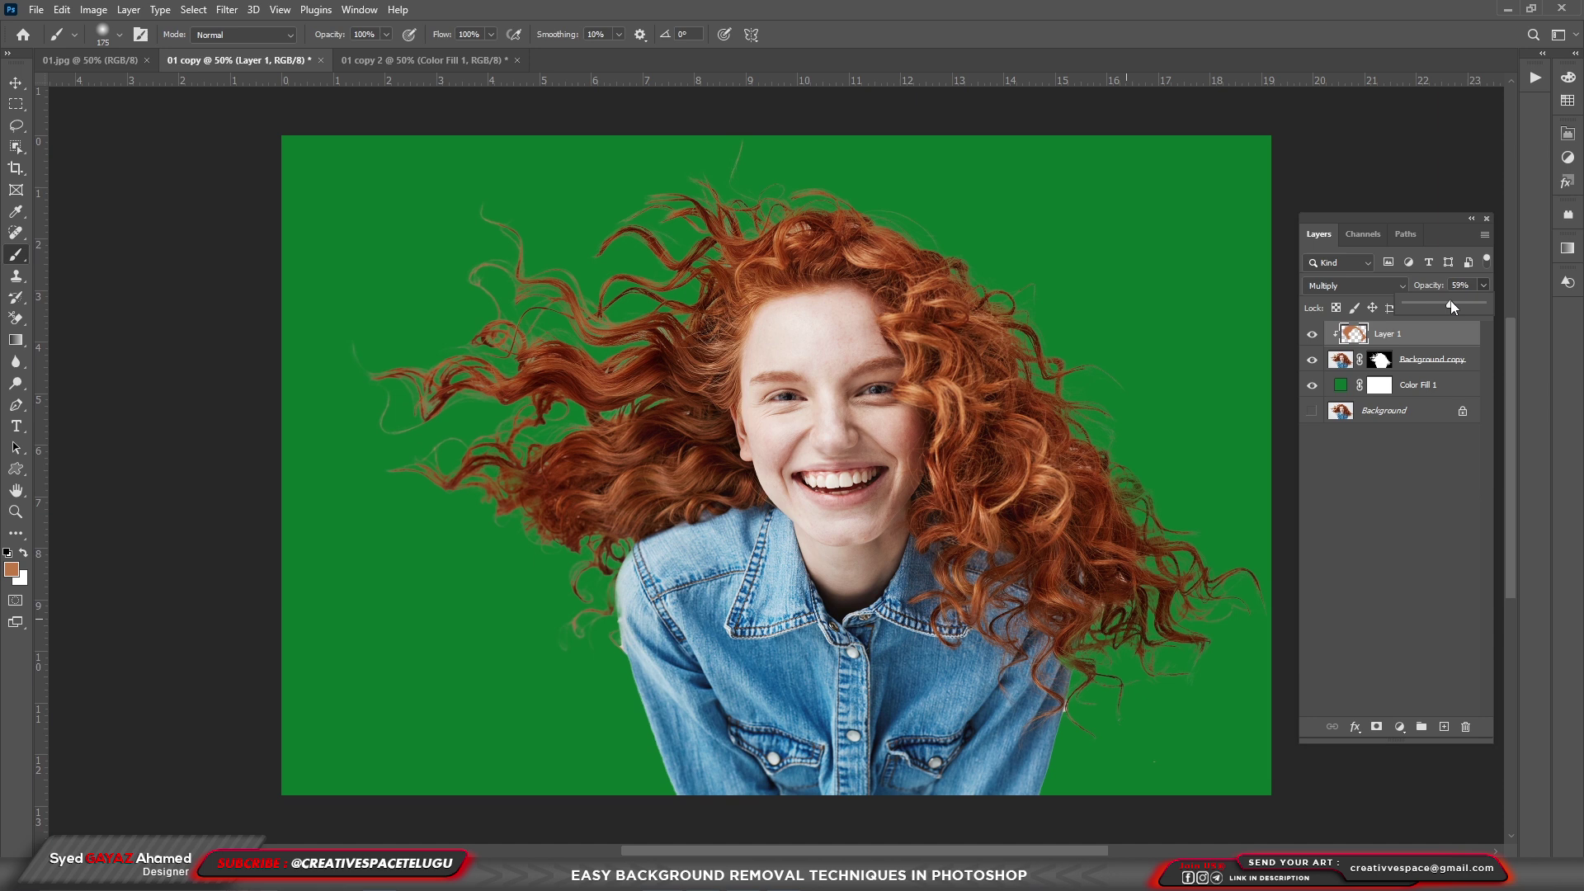
{"action": "left_click_drag", "start_coordinate": [1453, 306], "coordinate": [1451, 306]}
{"action": "left_click", "coordinate": [1266, 610]}
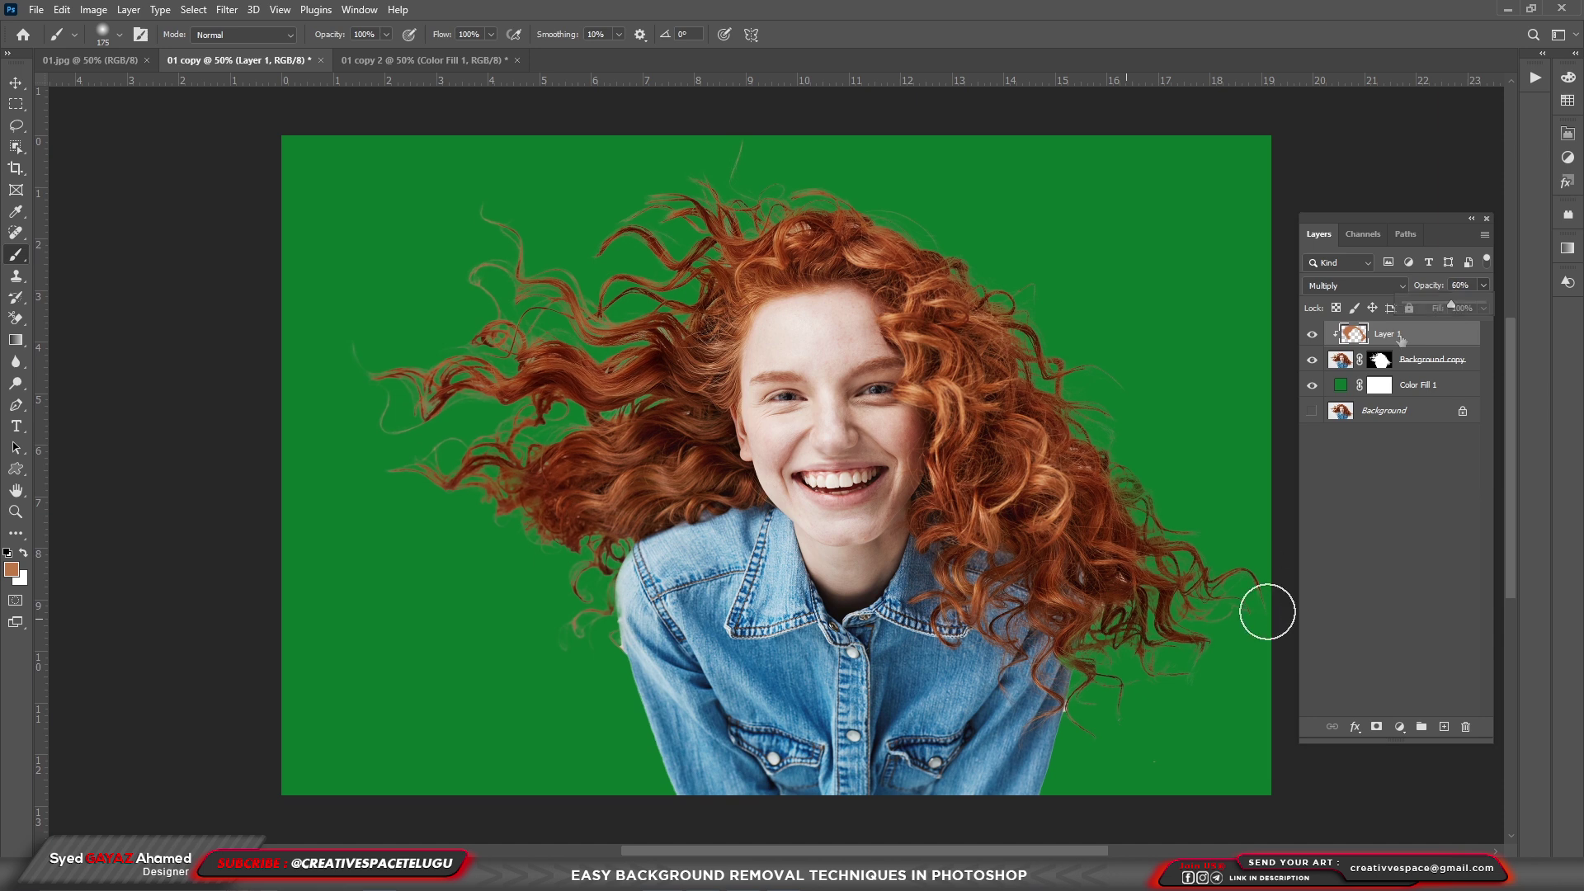
- Add a layer mask to Layer 1 and paint black on it over the inner hair with a 400 px brush, reducing the brush opacity to 30%
{"action": "left_click", "coordinate": [1376, 726]}
{"action": "key", "text": "d"}
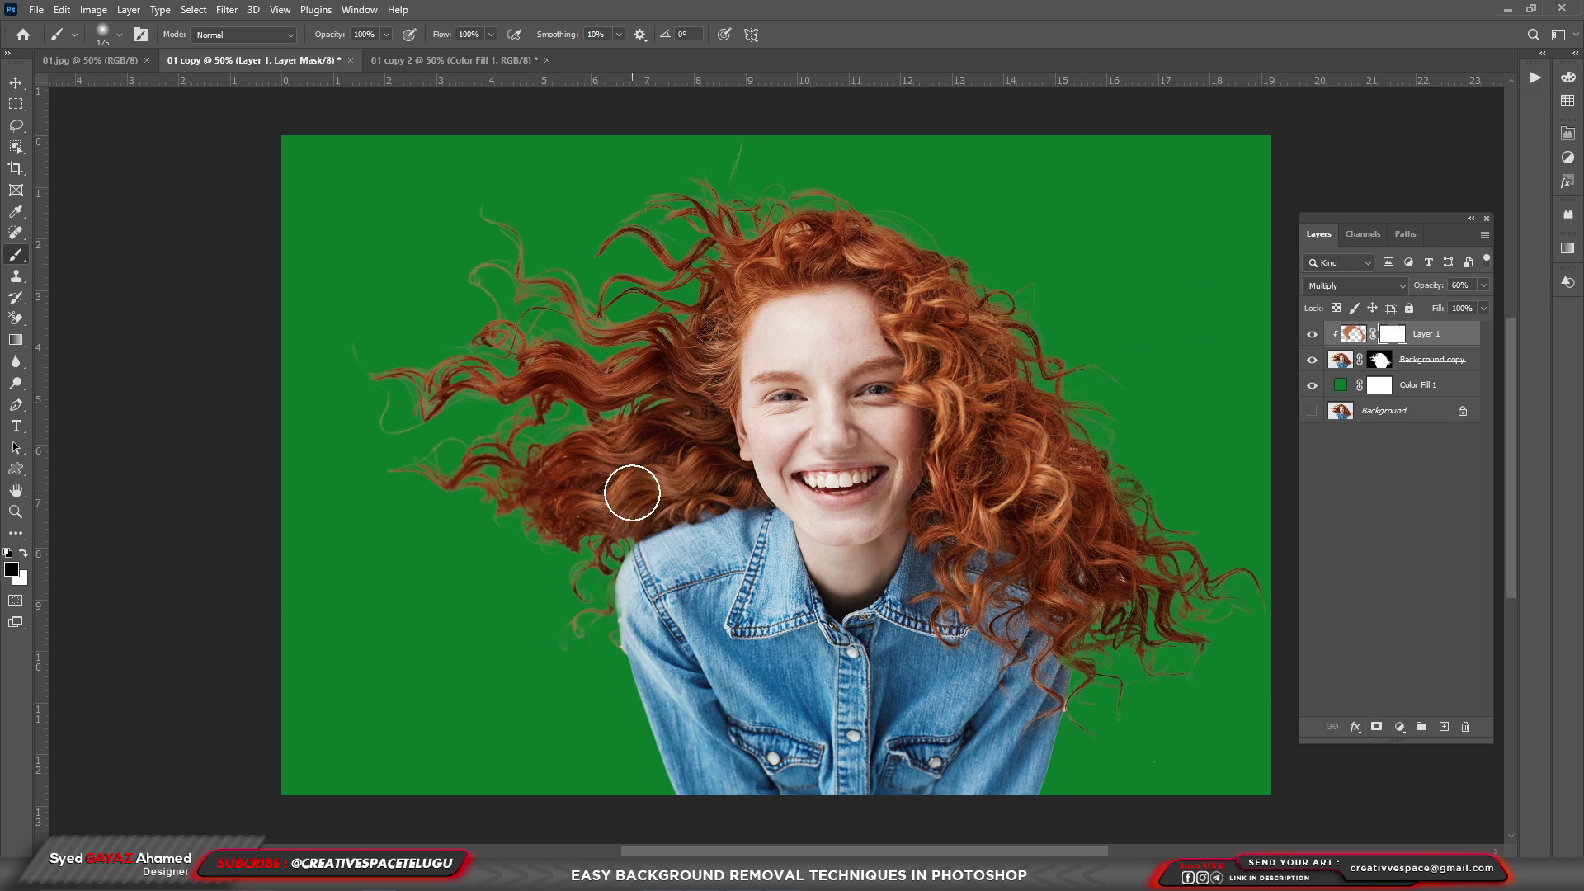
{"action": "key", "text": "bracketright"}
{"action": "key", "text": "bracketright"}
{"action": "key", "text": "bracketright"}
{"action": "key", "text": "bracketright"}
{"action": "left_click", "coordinate": [615, 416]}
{"action": "left_click", "coordinate": [576, 419]}
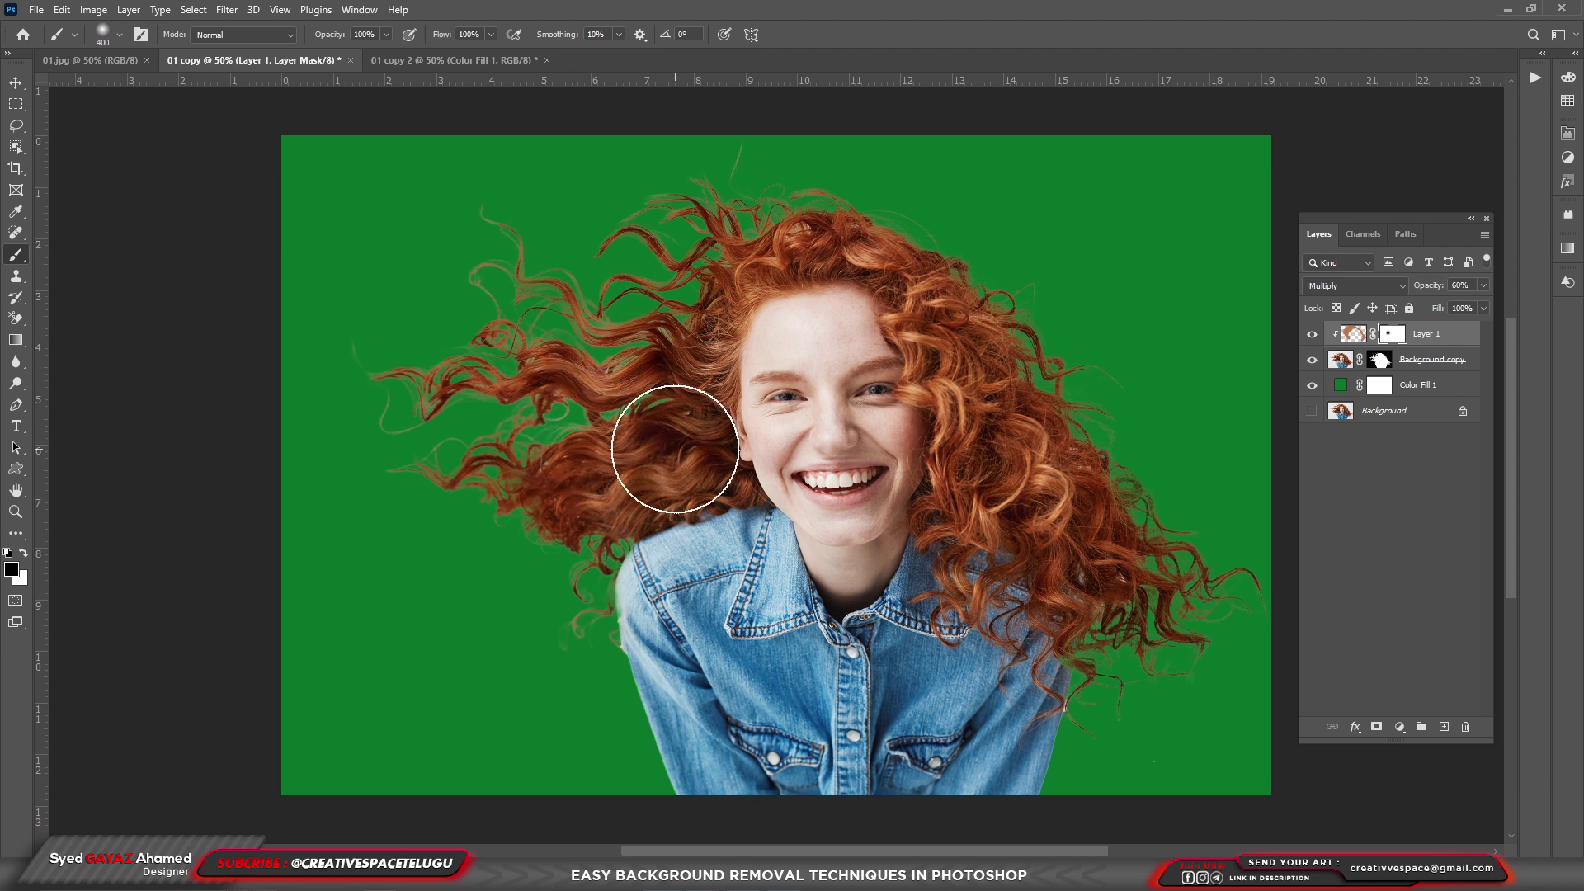
{"action": "left_click", "coordinate": [594, 399]}
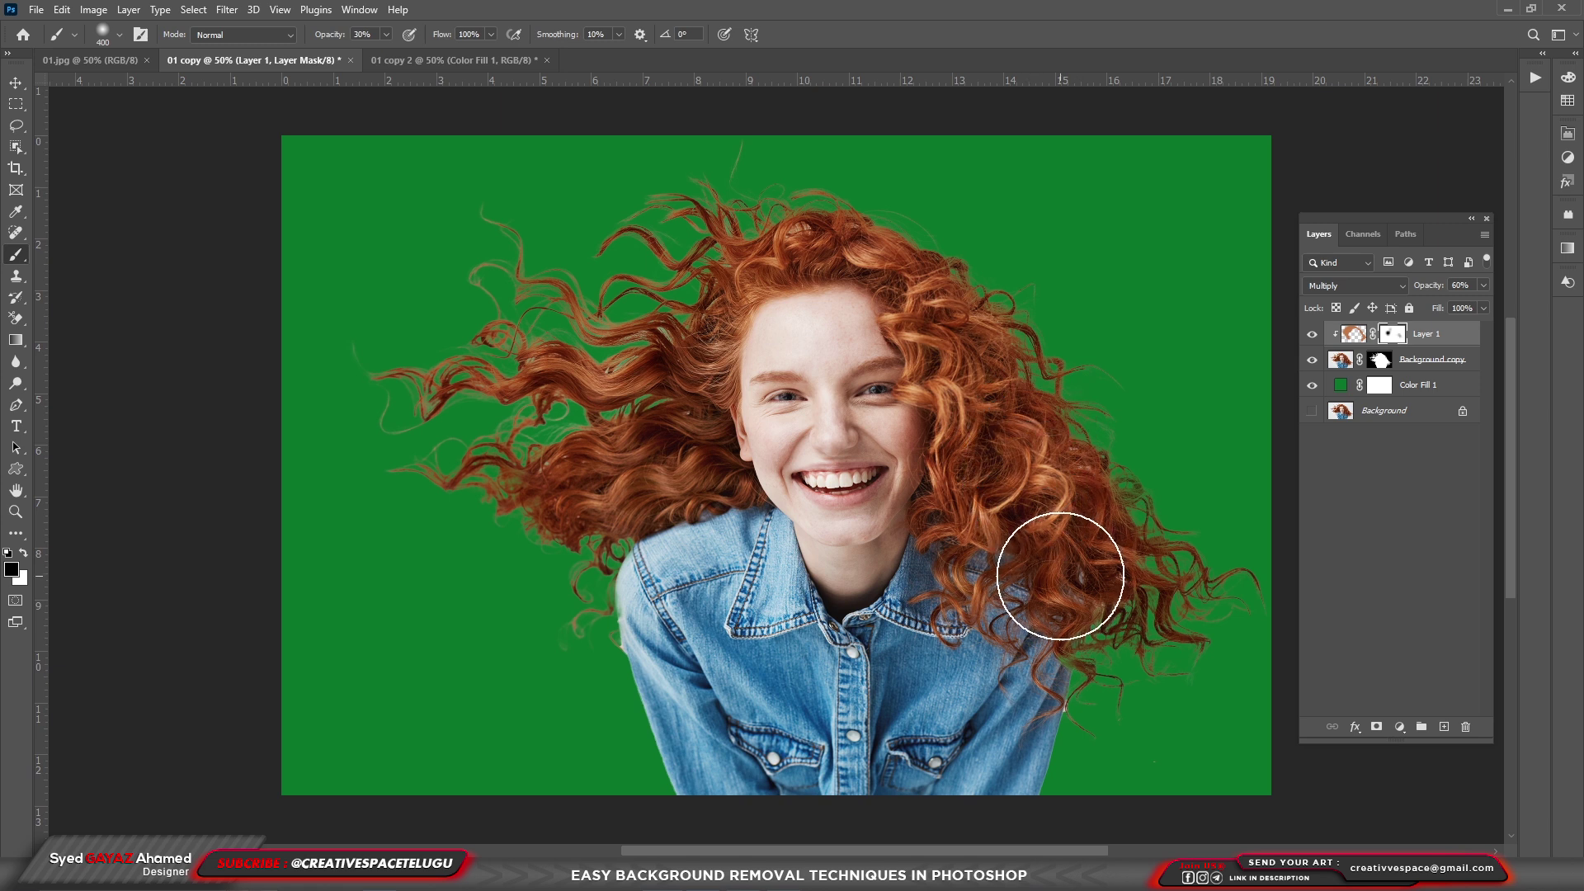
- Try green, purple and dark blue backgrounds on the Color Fill 1 layer, and apply a yellow-green
{"action": "double_click", "coordinate": [1342, 389]}
{"action": "left_click", "coordinate": [1094, 562]}
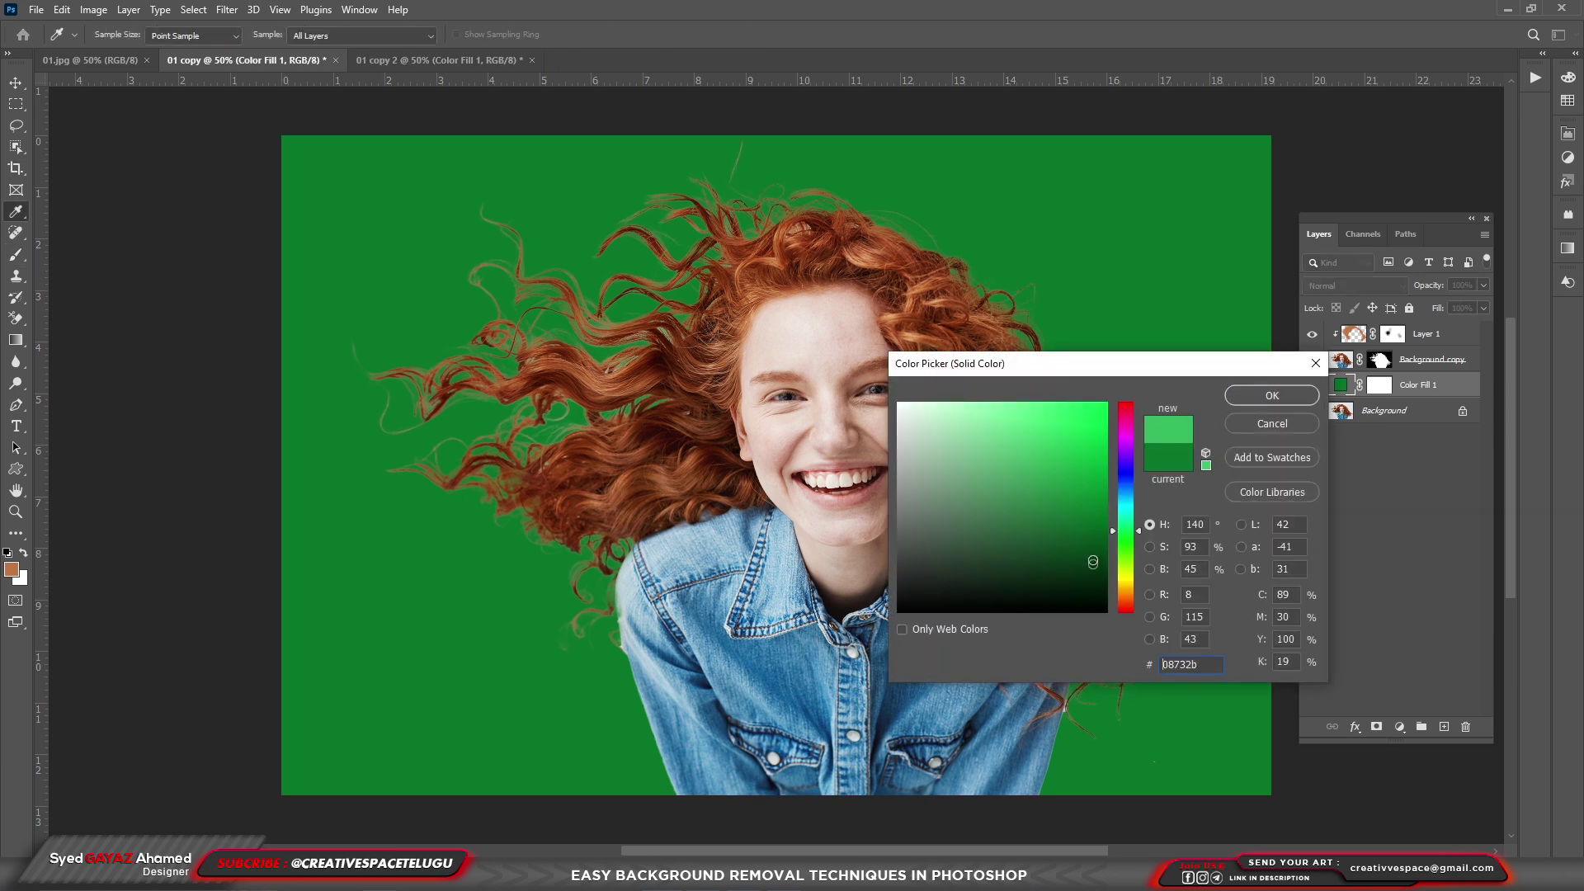
{"action": "left_click", "coordinate": [1093, 424]}
{"action": "left_click_drag", "start_coordinate": [1126, 455], "coordinate": [1126, 482]}
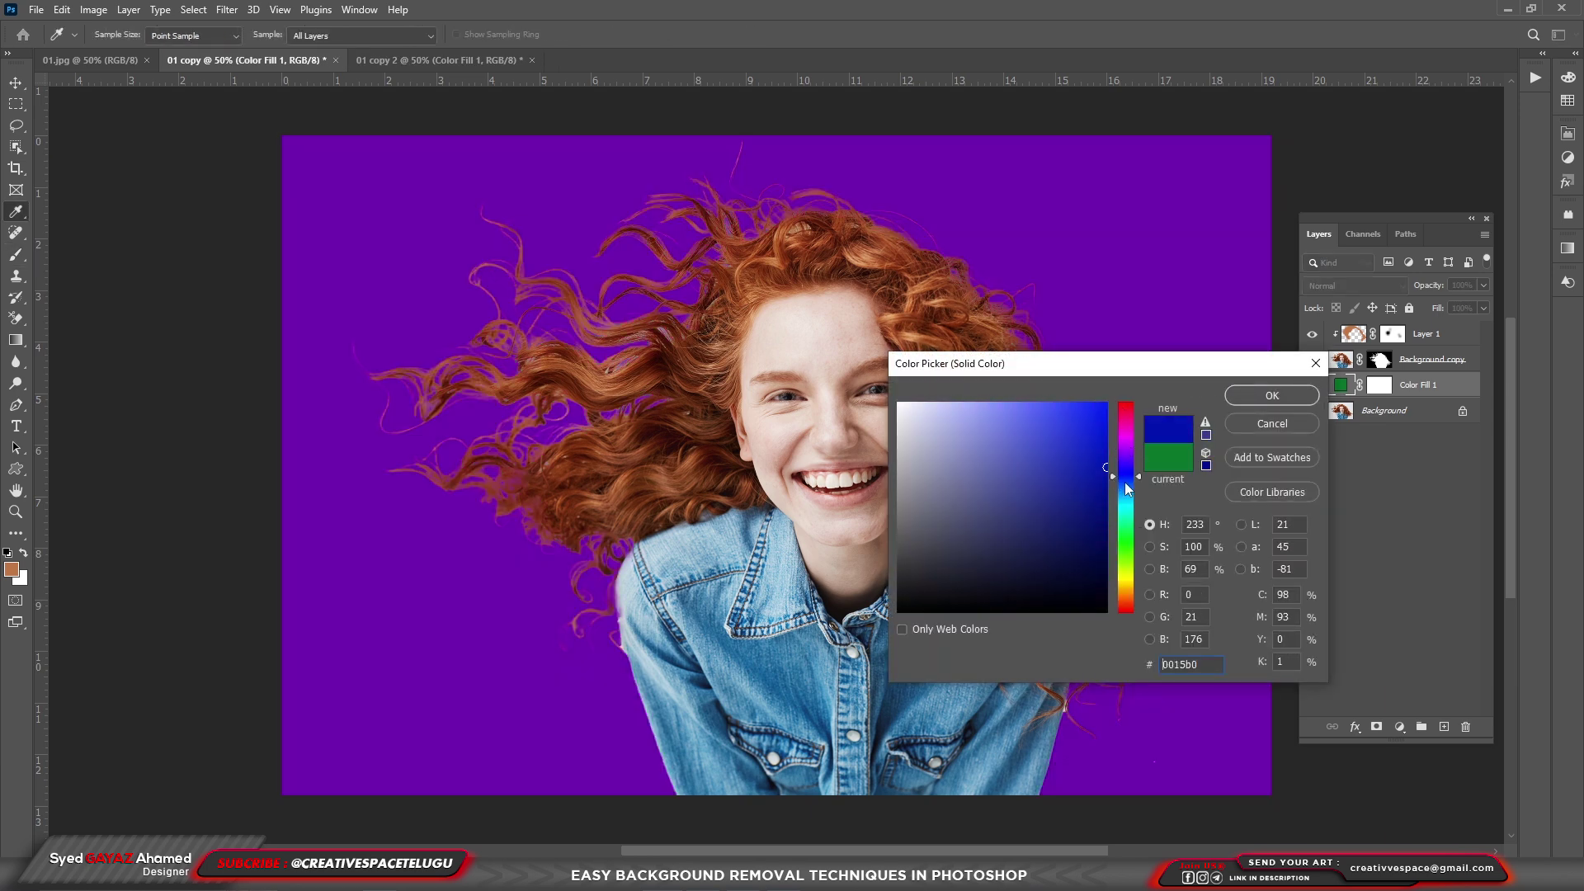
{"action": "left_click", "coordinate": [1083, 503]}
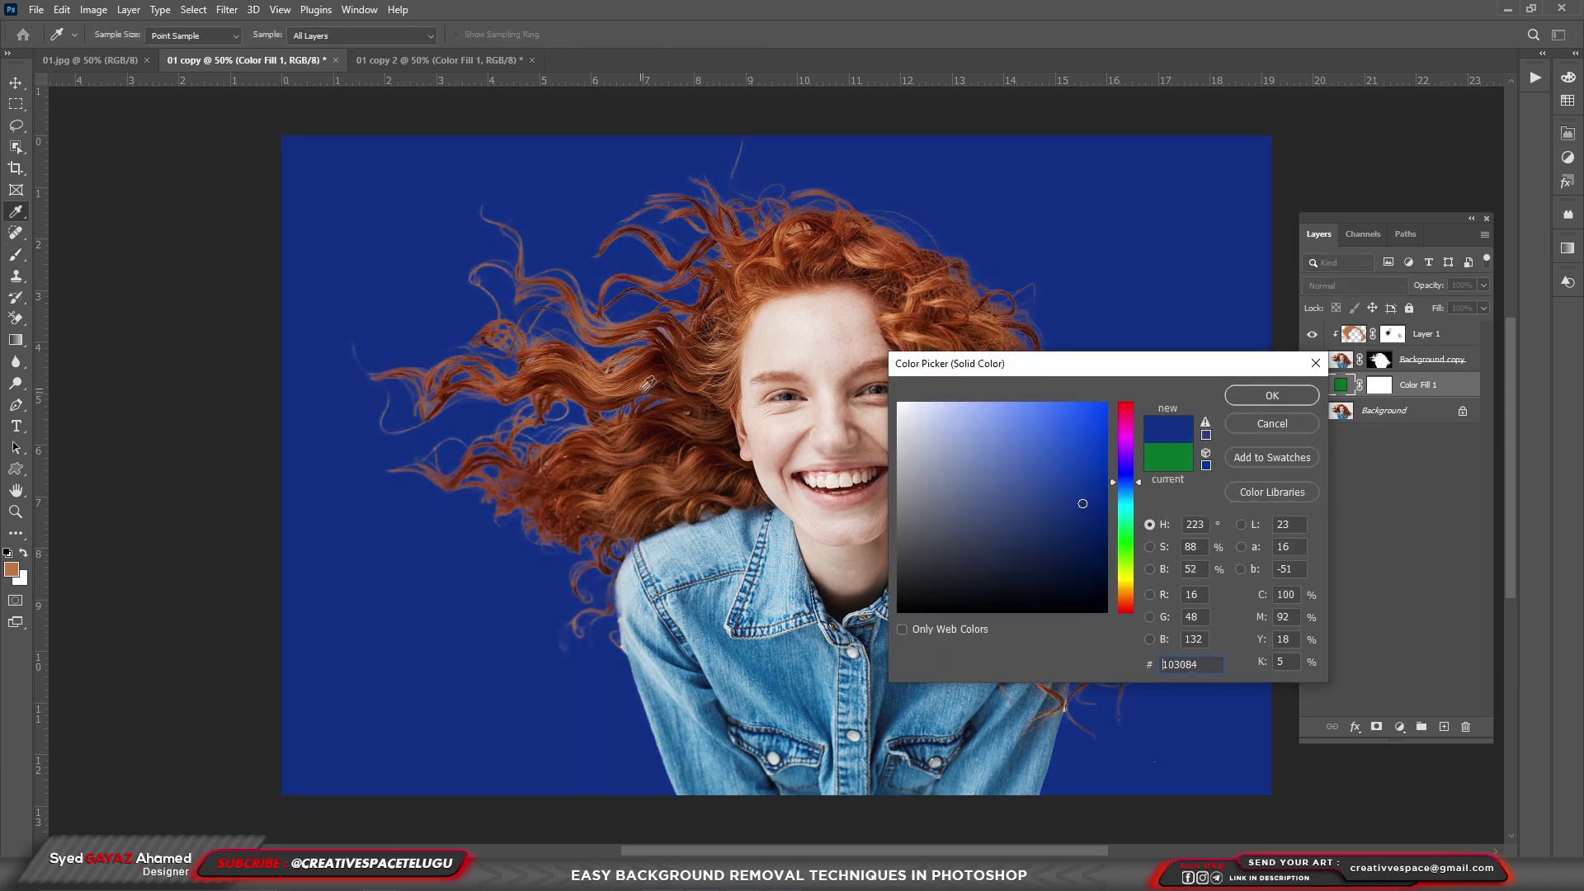
{"action": "mouse_move", "coordinate": [1089, 456]}
{"action": "left_mouse_down"}
{"action": "mouse_move", "coordinate": [1089, 420]}
{"action": "mouse_move", "coordinate": [1081, 631]}
{"action": "mouse_move", "coordinate": [1067, 424]}
{"action": "mouse_move", "coordinate": [1097, 408]}
{"action": "mouse_move", "coordinate": [1090, 497]}
{"action": "mouse_move", "coordinate": [1128, 496]}
{"action": "mouse_move", "coordinate": [1143, 596]}
{"action": "mouse_move", "coordinate": [1142, 578]}
{"action": "left_mouse_up"}
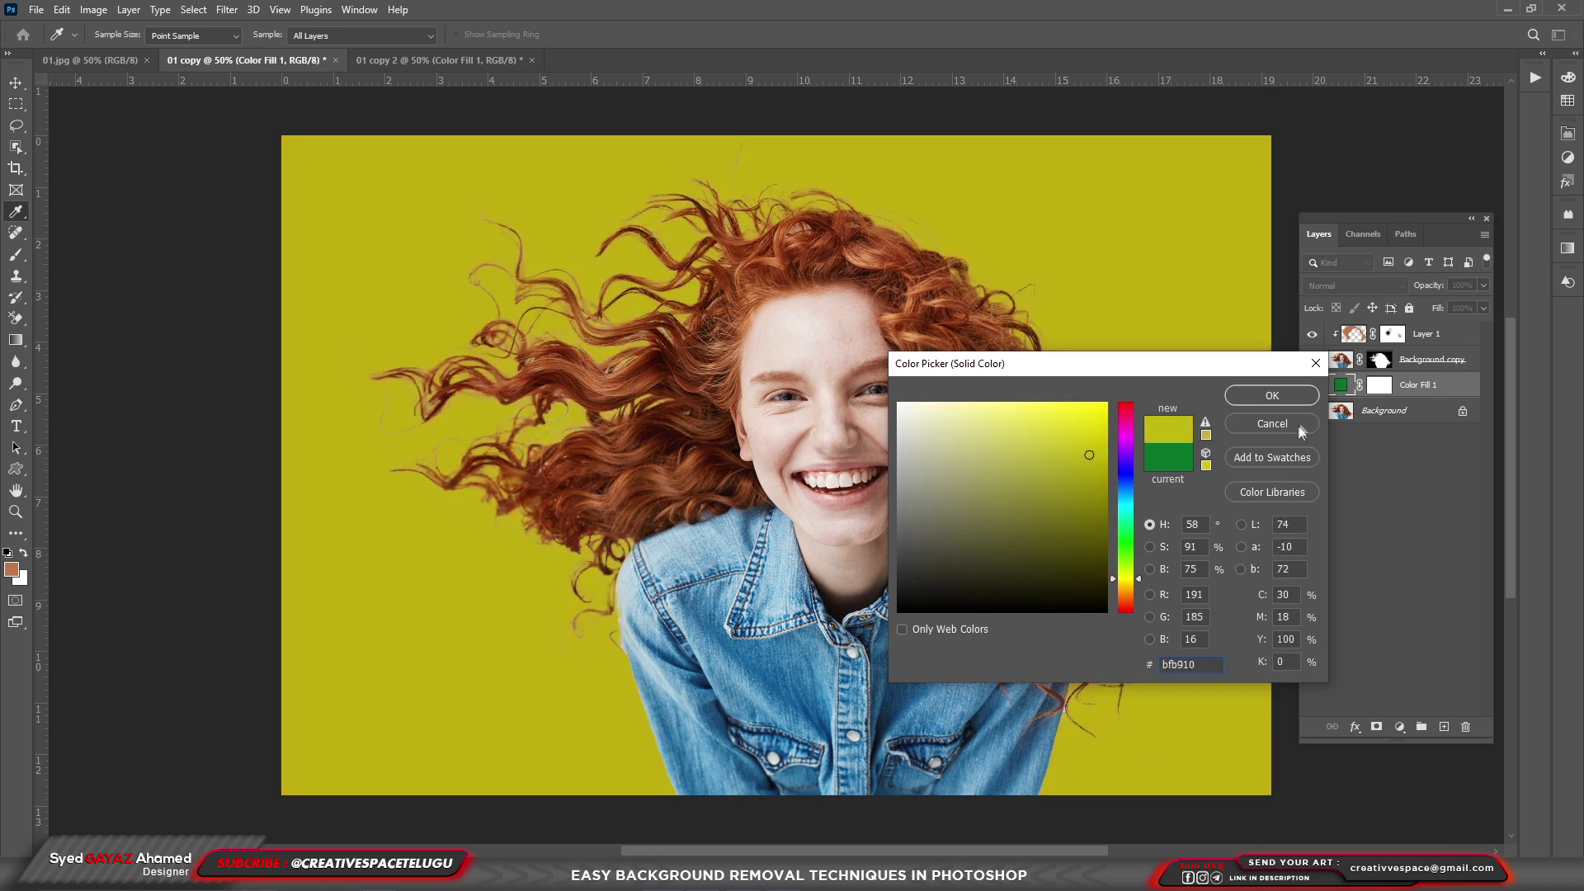
{"action": "left_click", "coordinate": [1272, 396]}
{"action": "key", "text": "b"}
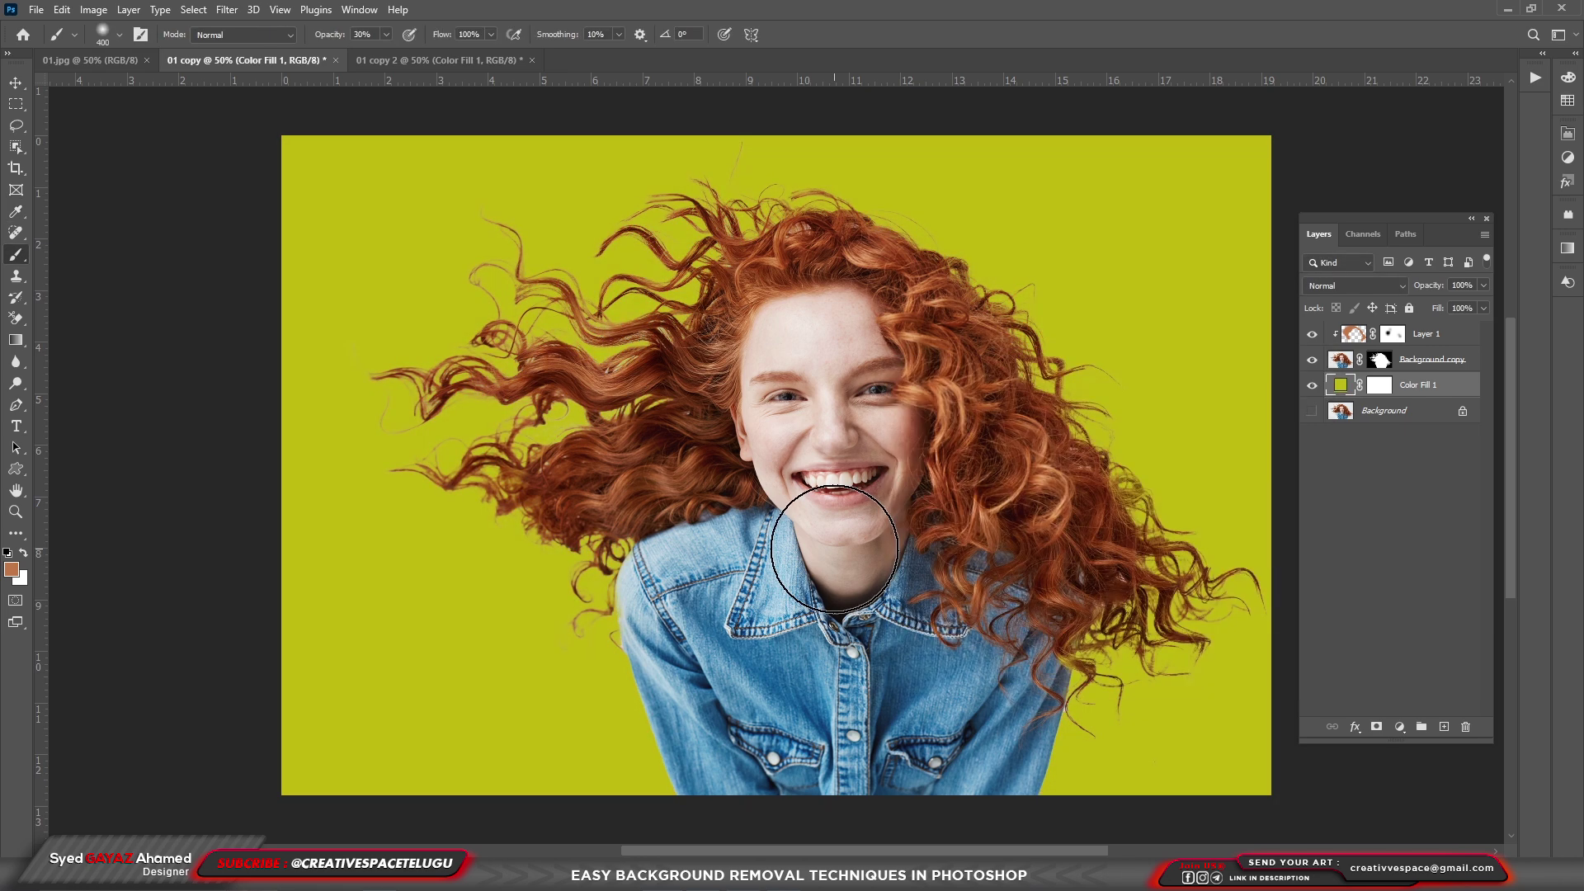